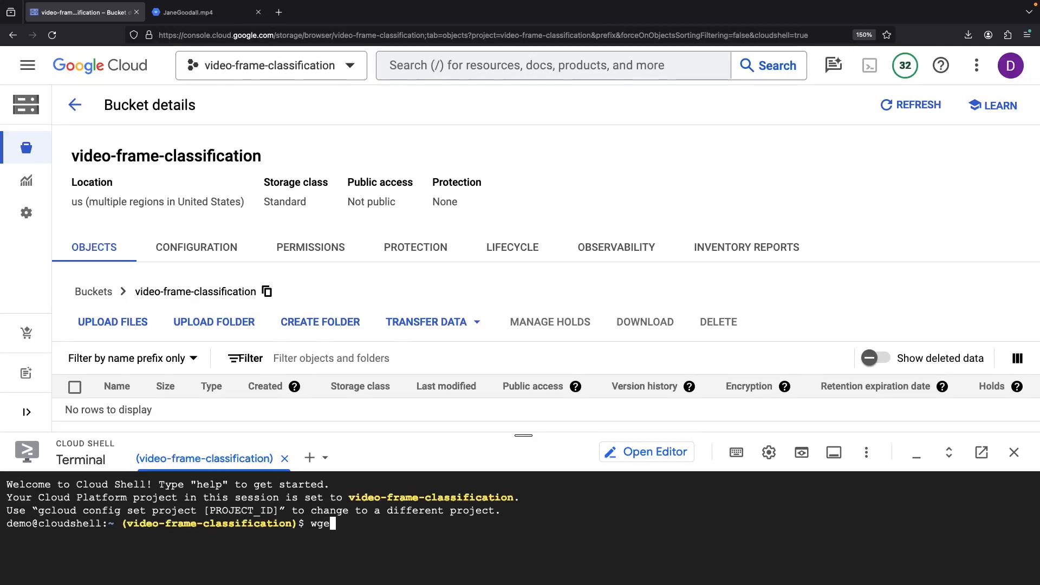
- Download JaneGoodall.mp4, gsutil-copy it to gs://video-frame-classification/, and refresh the bucket listing
key("Return")
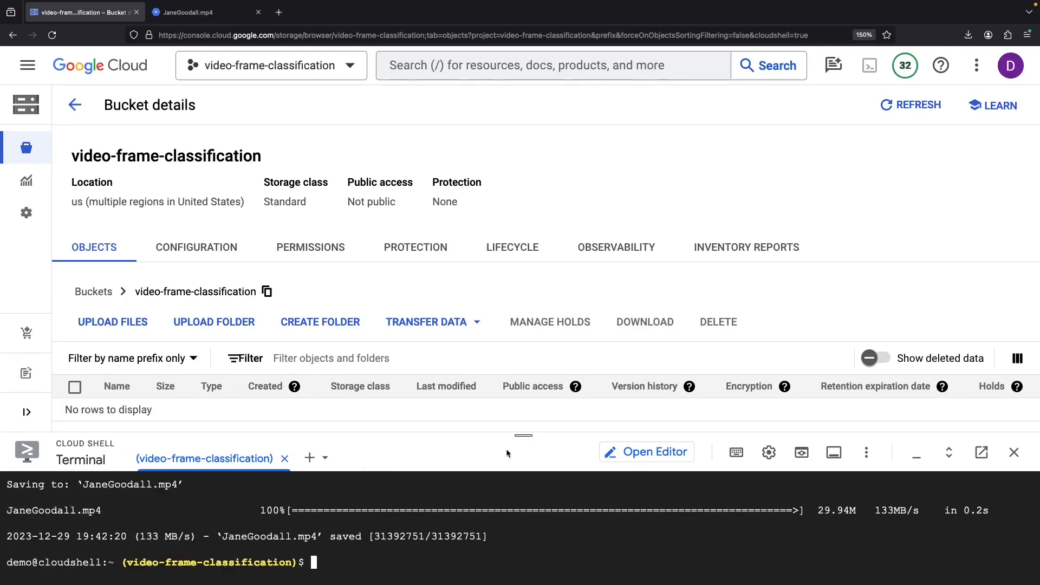
type("gsutil cp Jan")
key("Tab")
left_click(684, 545)
key("Tab")
type("gs://video")
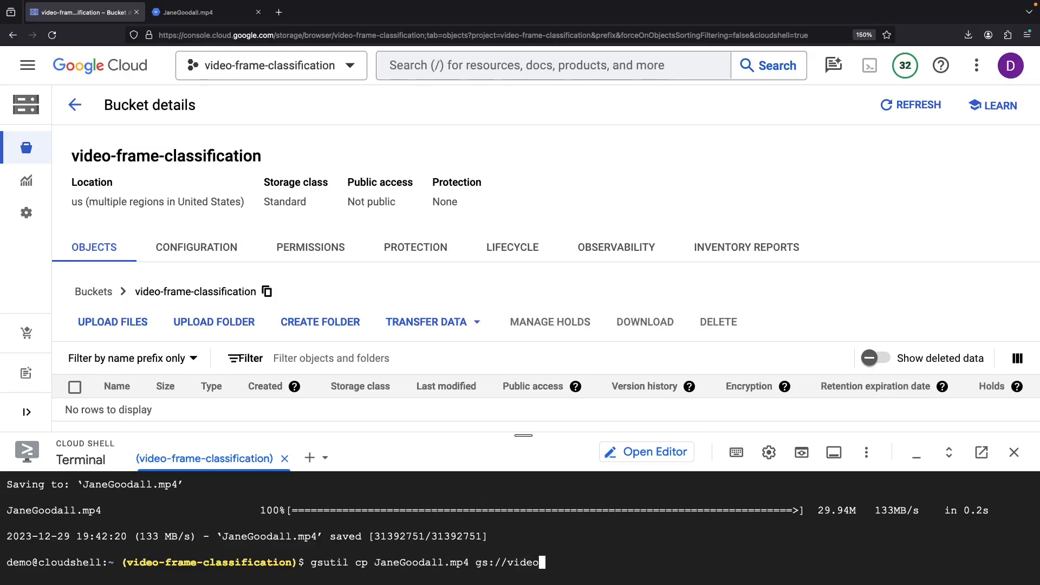
type("-faame-classification/")
key("Return")
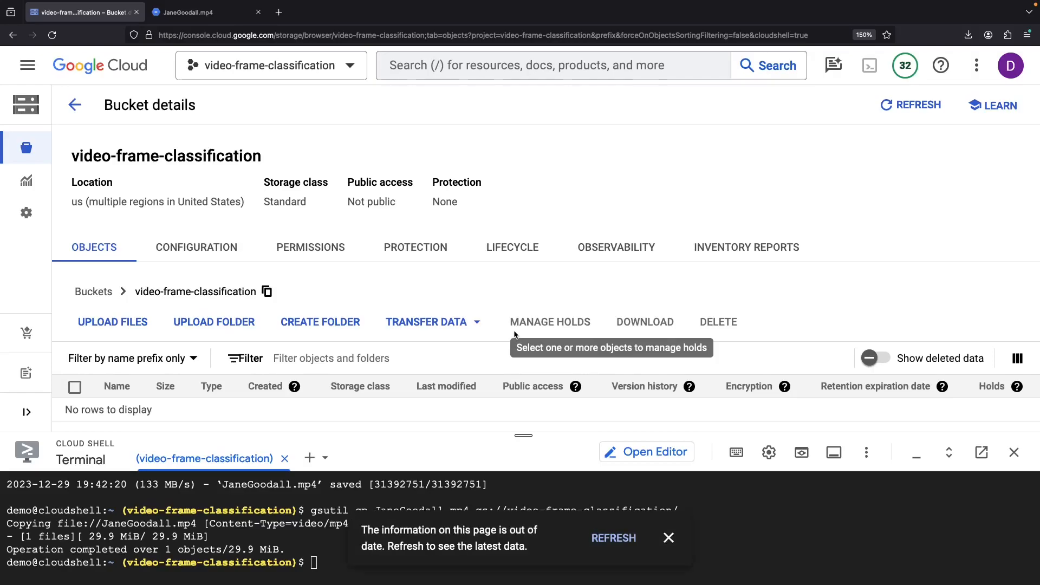
left_click(611, 472)
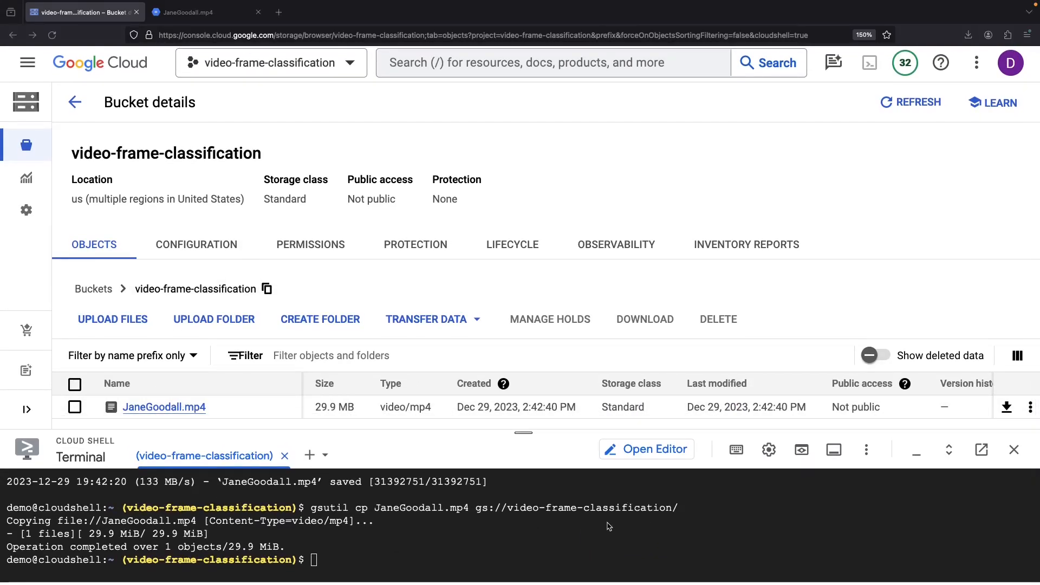
left_click(645, 457)
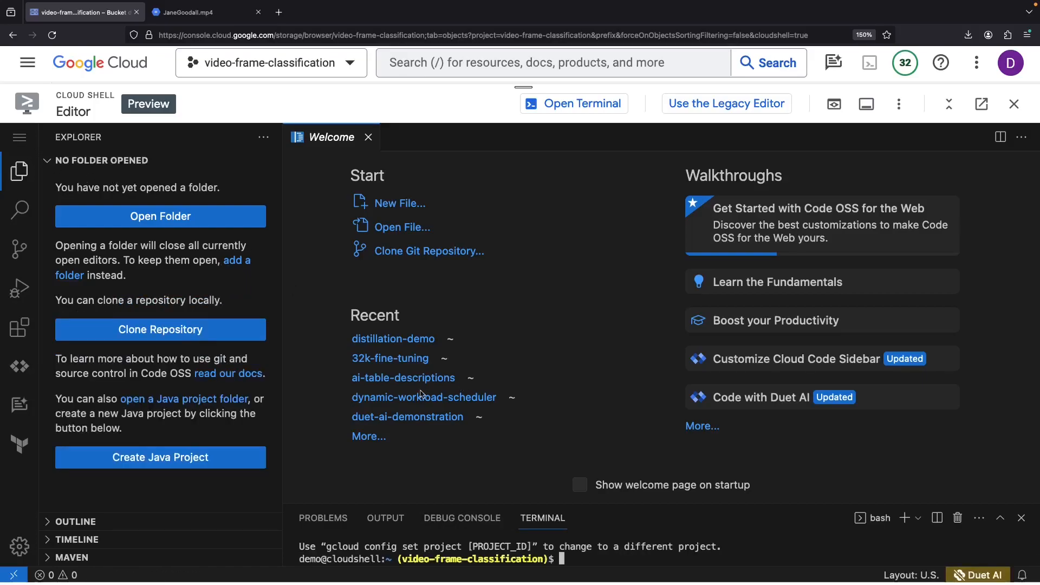
- Create the video-frame-classification folder with mkdir and open it as the workspace
type("mkdir ")
type("video-frame-clas")
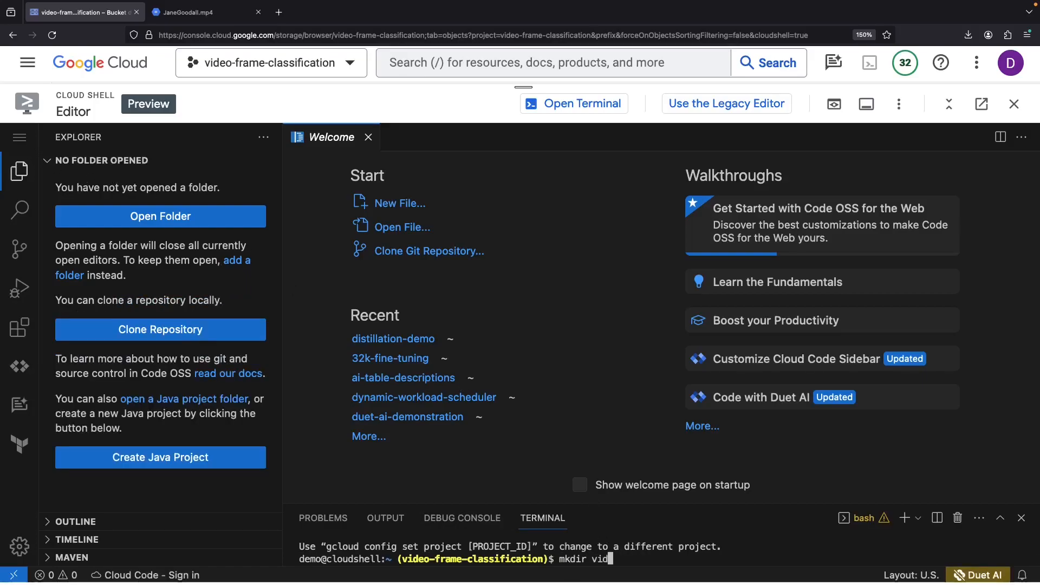
type("sification")
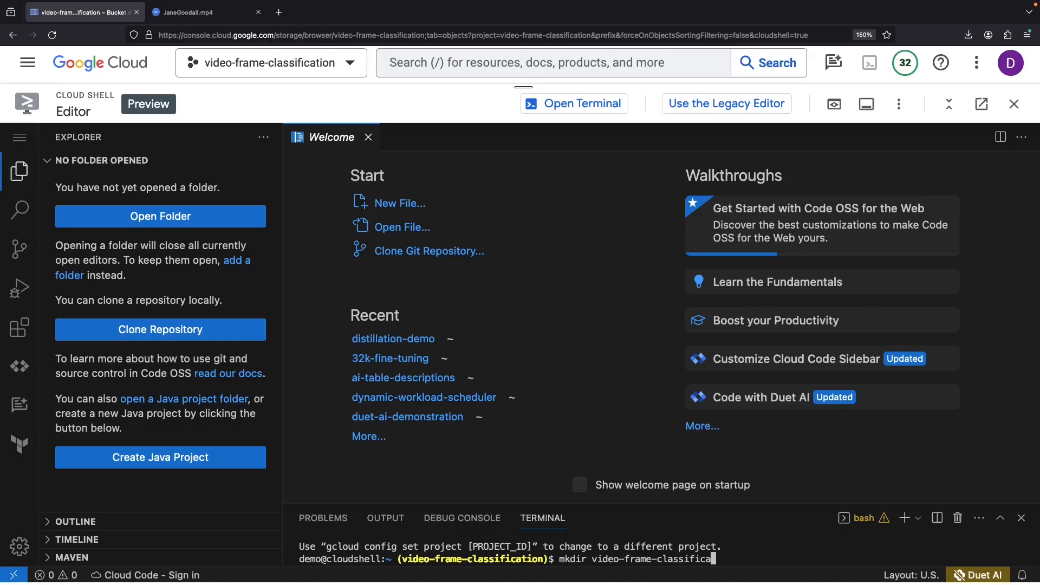
key("Return")
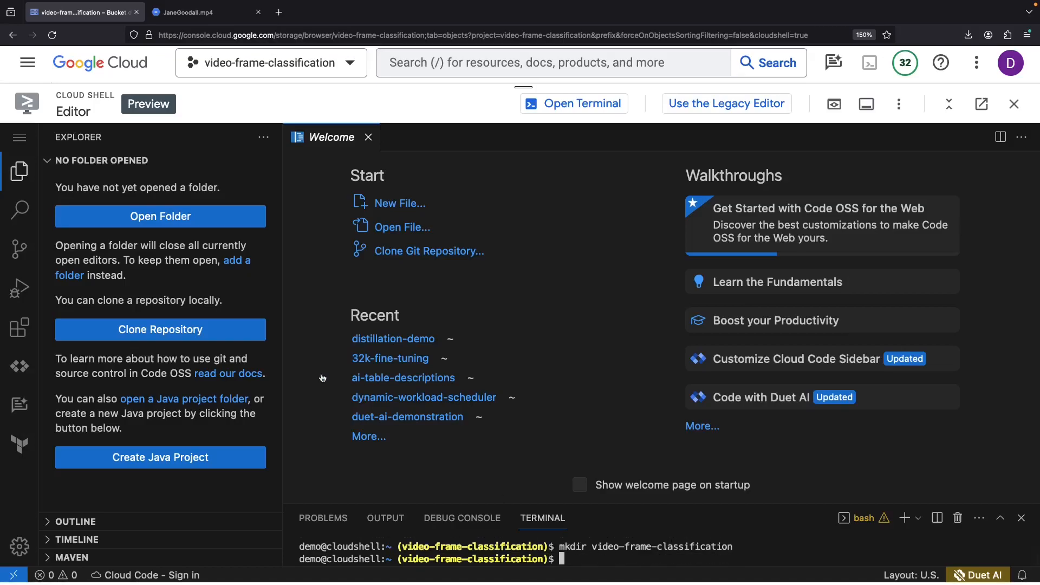
left_click(119, 220)
type("video-fram")
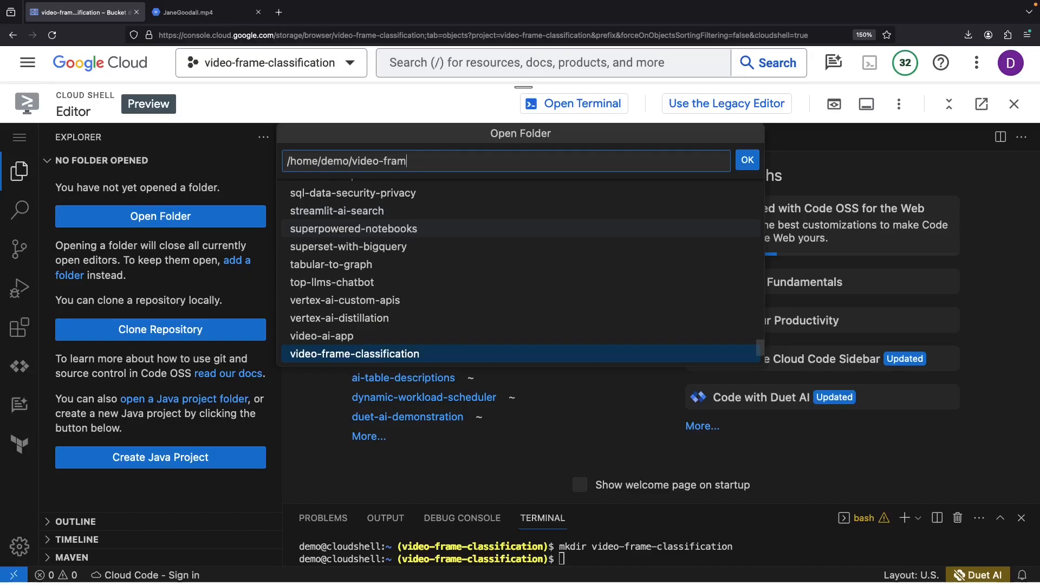
key("Tab")
key("Return")
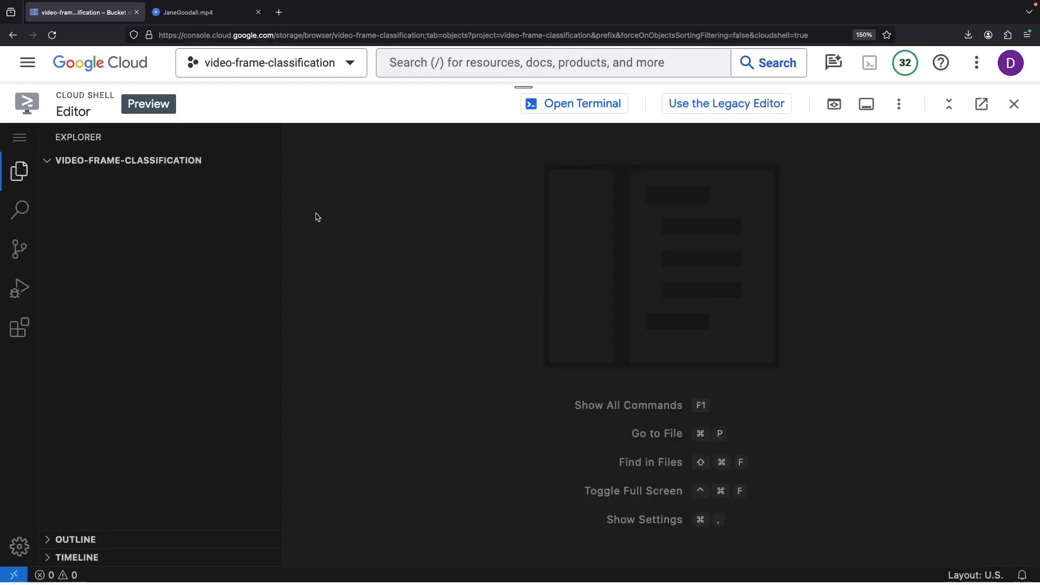
- In a new terminal, create an empty pipeline.py with touch
left_click(19, 137)
left_click(212, 267)
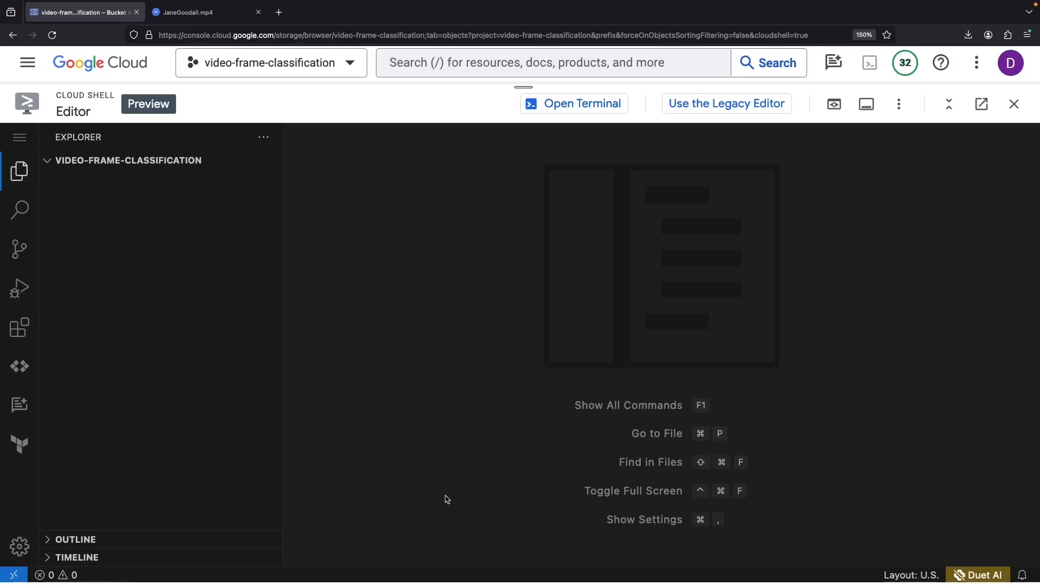
left_click_drag(572, 502, 566, 411)
type("touch pipeline.py")
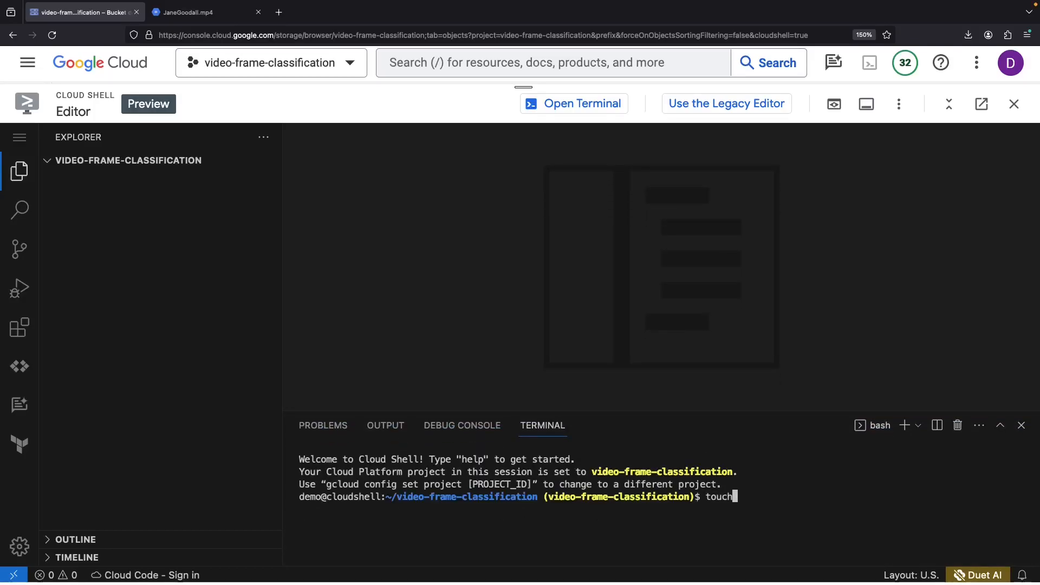
key("Return")
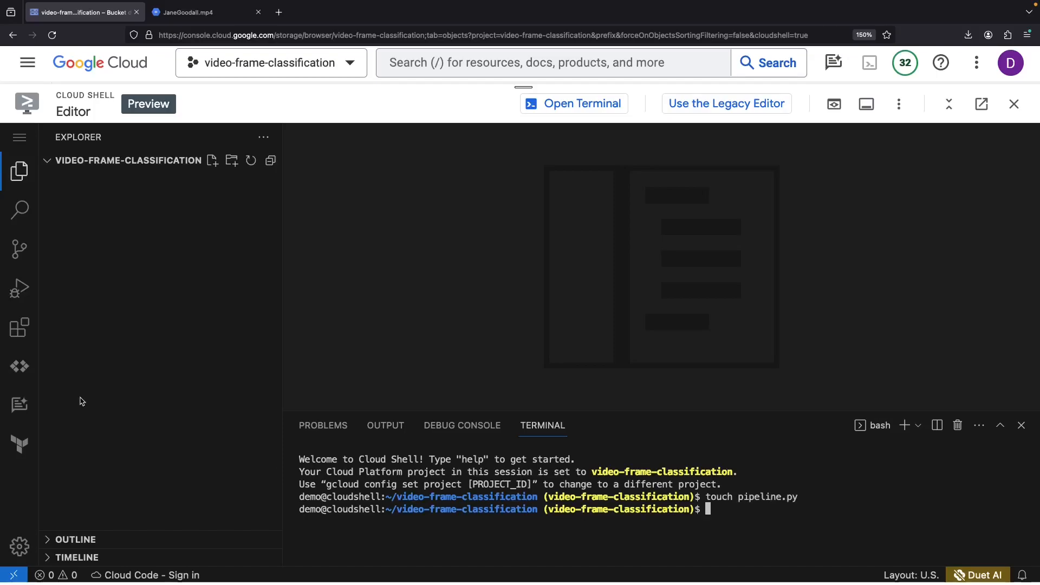
key("super+Tab")
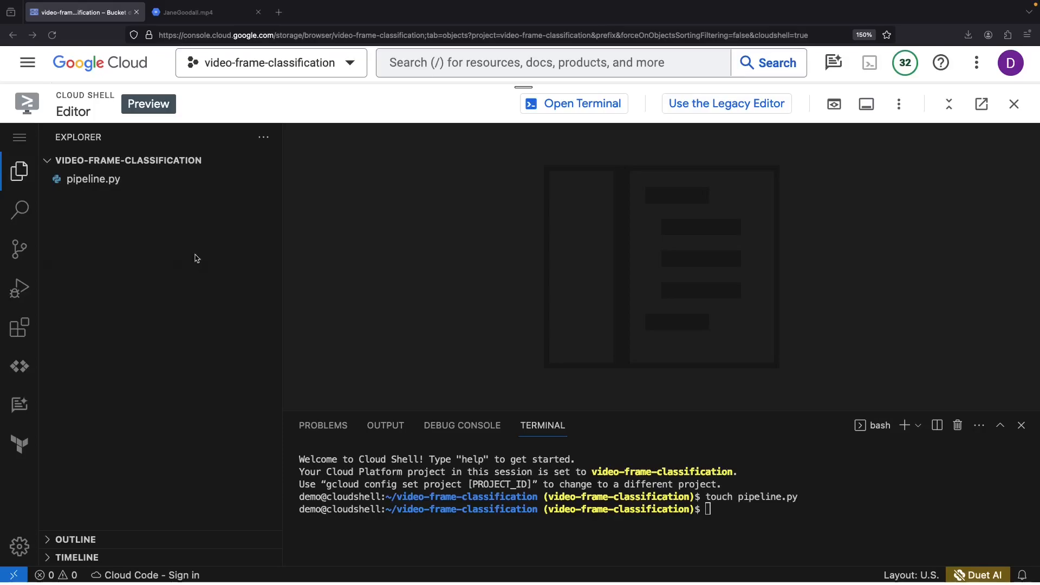
- Paste the pipeline code into pipeline.py and widen the code area
left_click(93, 178)
left_click(404, 180)
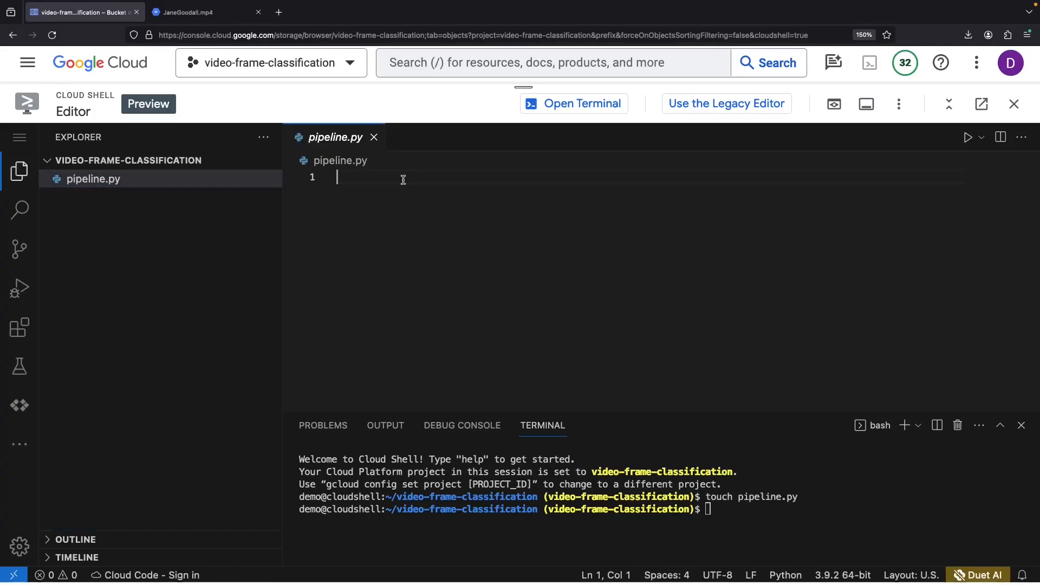
key("super+v")
scroll(472, 272, "up", 4)
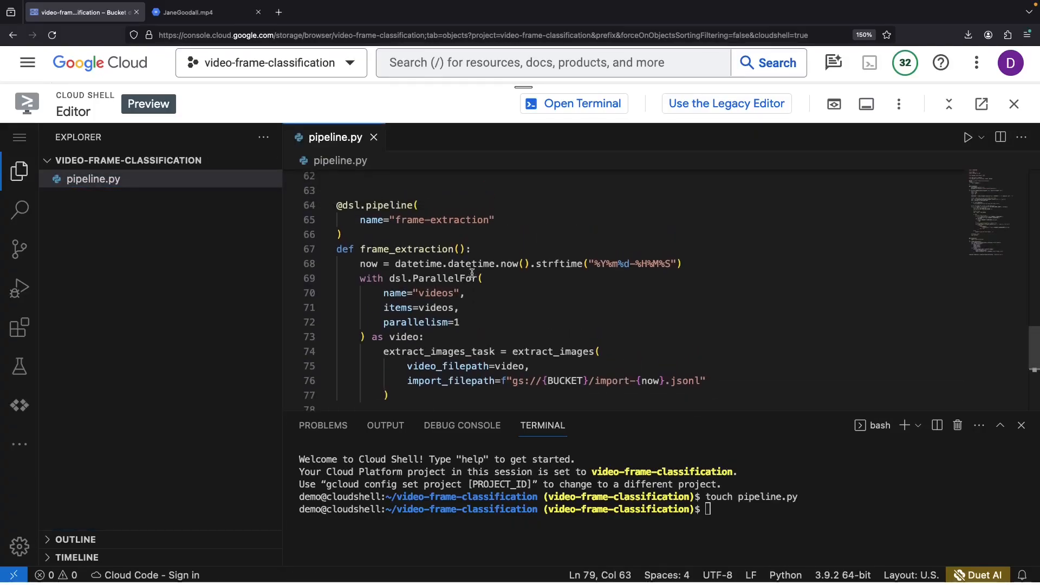
left_click_drag(281, 295, 186, 298)
scroll(403, 263, "up", 20)
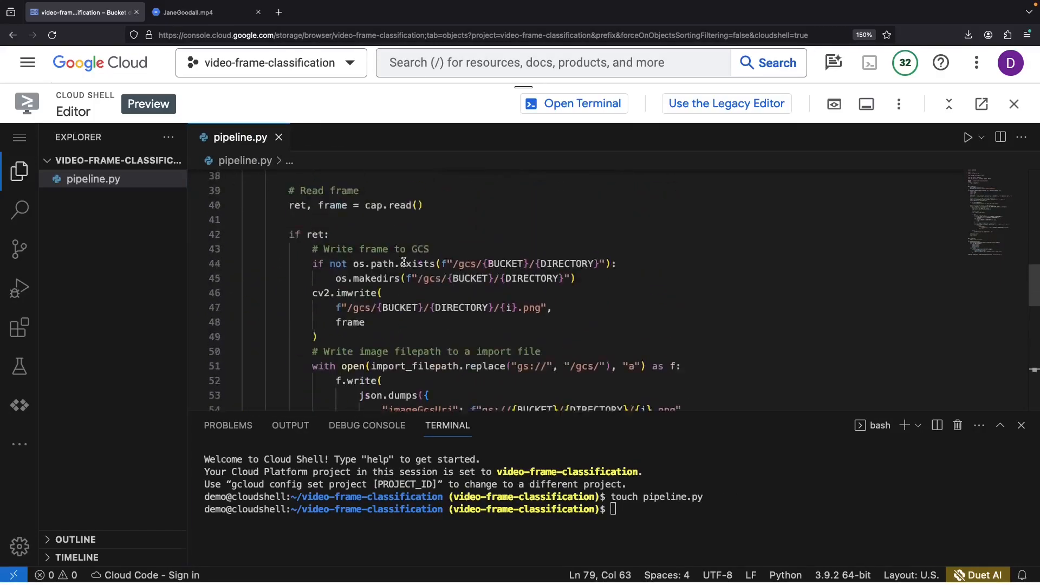
scroll(404, 262, "up", 5)
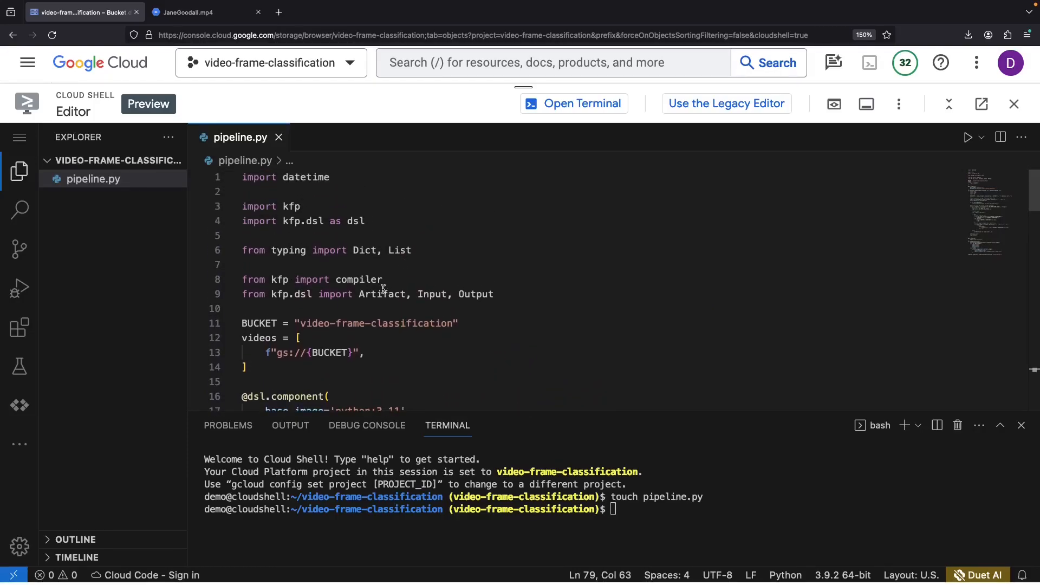
- Review the extract_images component and its video_filepath and import_filepath parameters
left_click(349, 309)
scroll(367, 337, "down", 5)
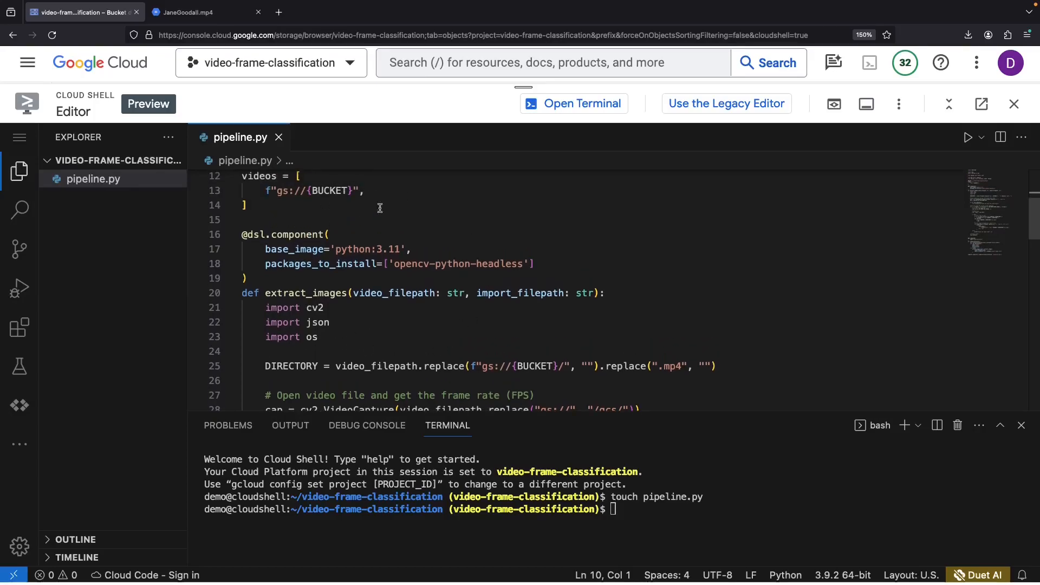
scroll(396, 278, "down", 2)
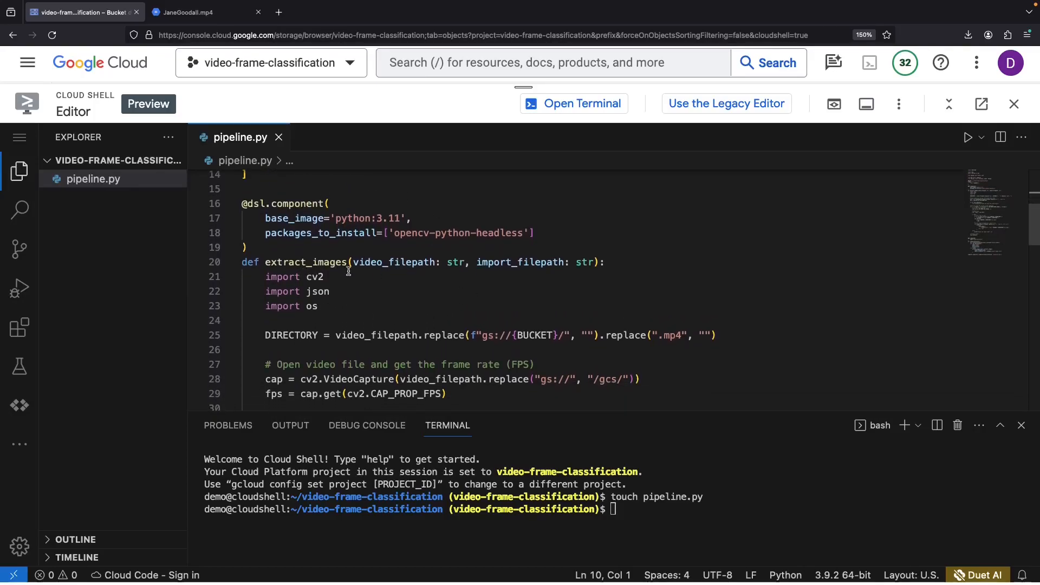
double_click(332, 262)
left_click(324, 323)
double_click(400, 262)
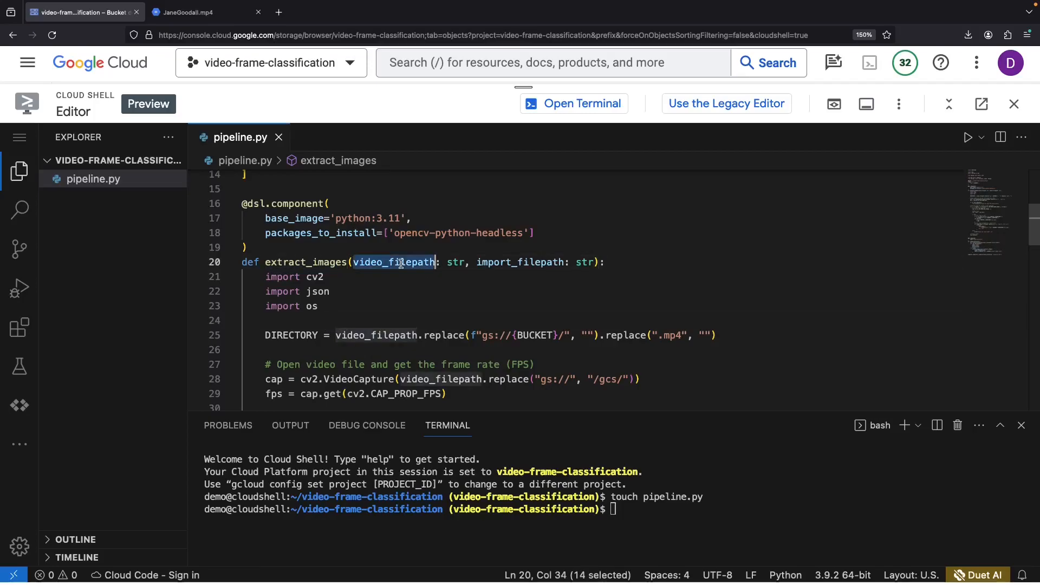
double_click(520, 263)
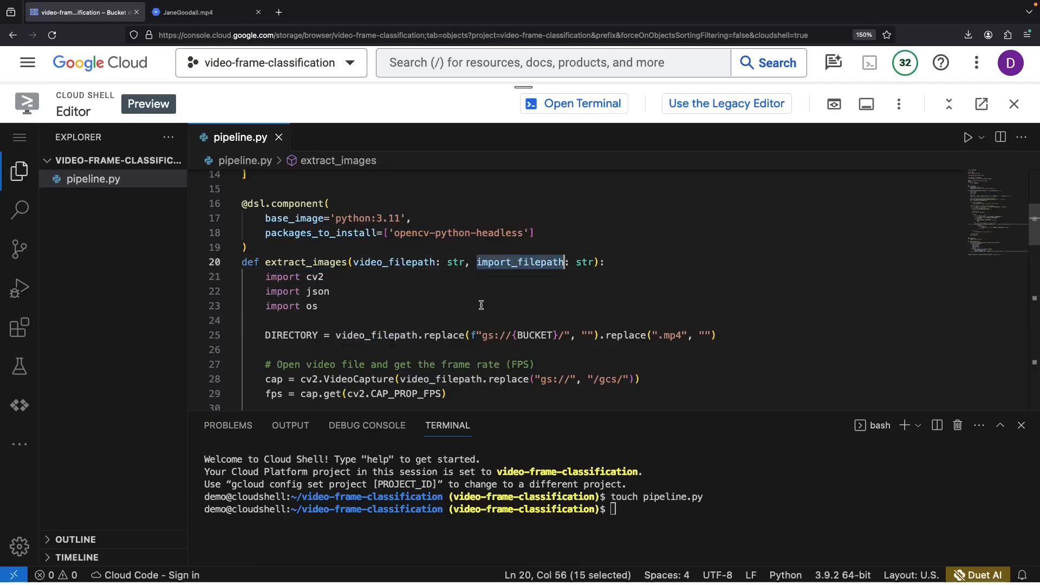
left_click(429, 303)
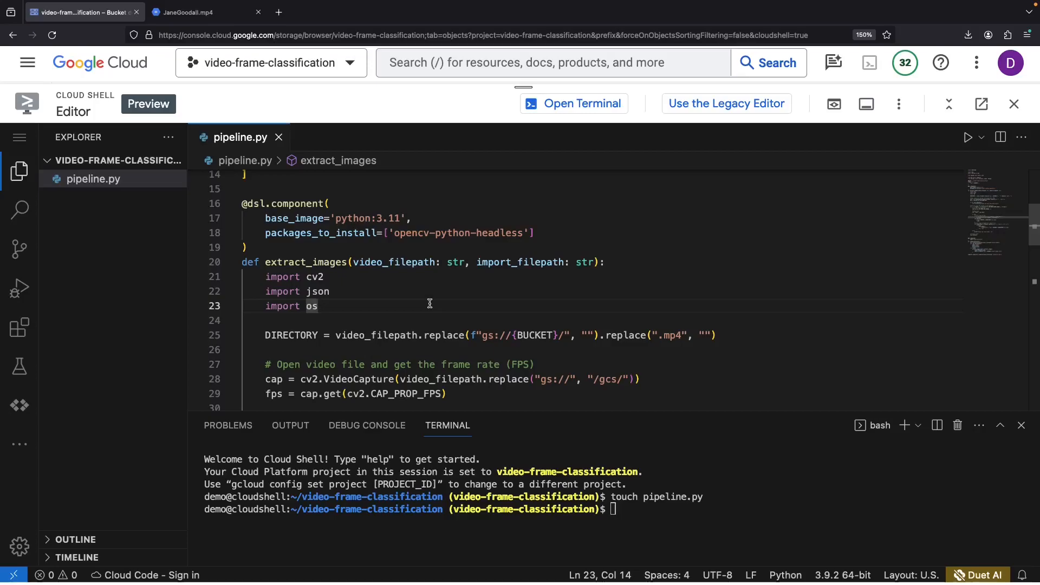
double_click(515, 264)
left_click(506, 303)
- Scroll through the code and check opencv in the package list
scroll(506, 302, "down", 2)
scroll(506, 302, "down", 2)
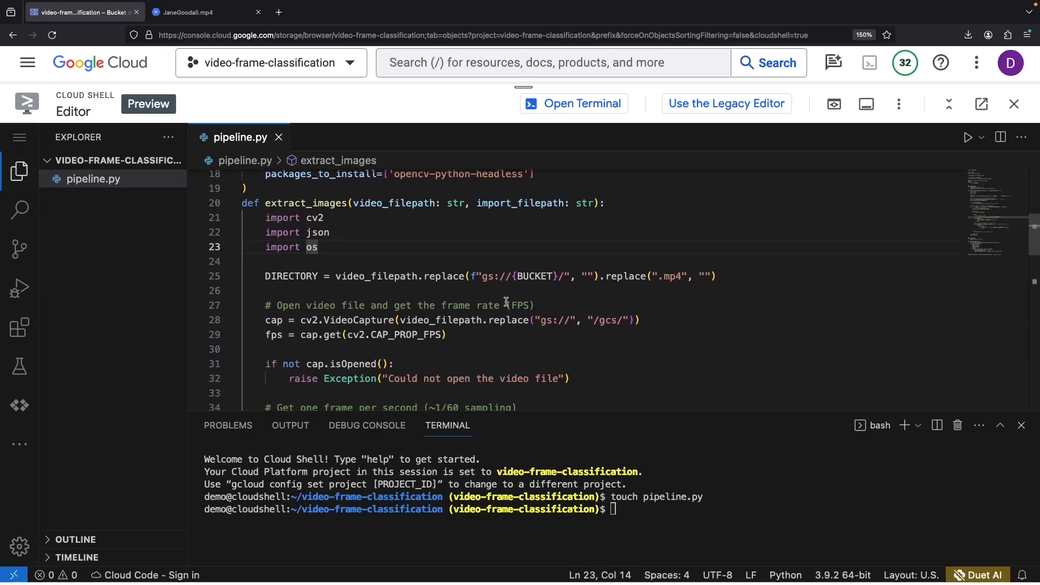
scroll(485, 301, "down", 2)
scroll(486, 302, "up", 1)
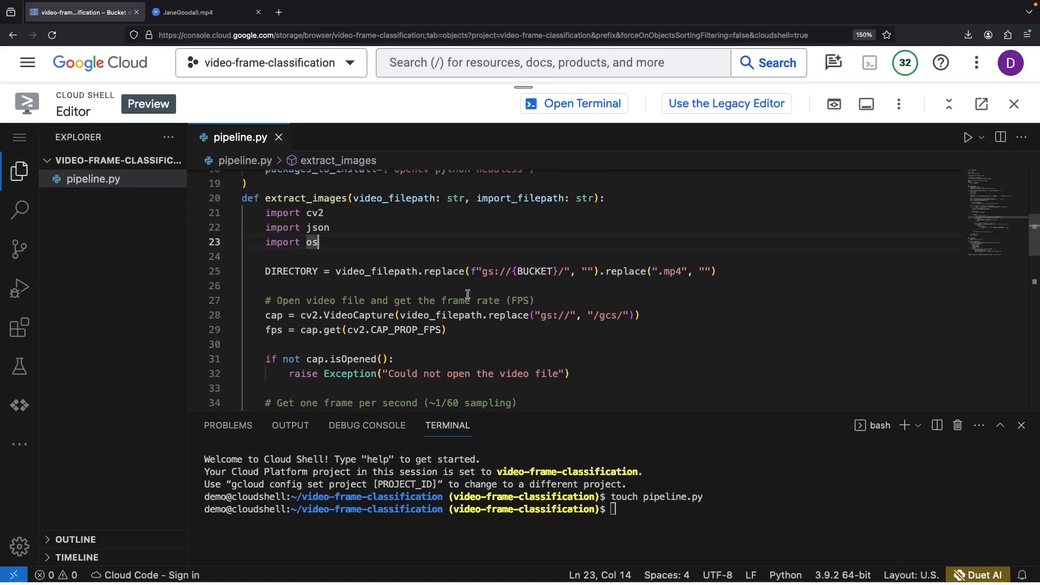
scroll(485, 302, "up", 1)
double_click(418, 192)
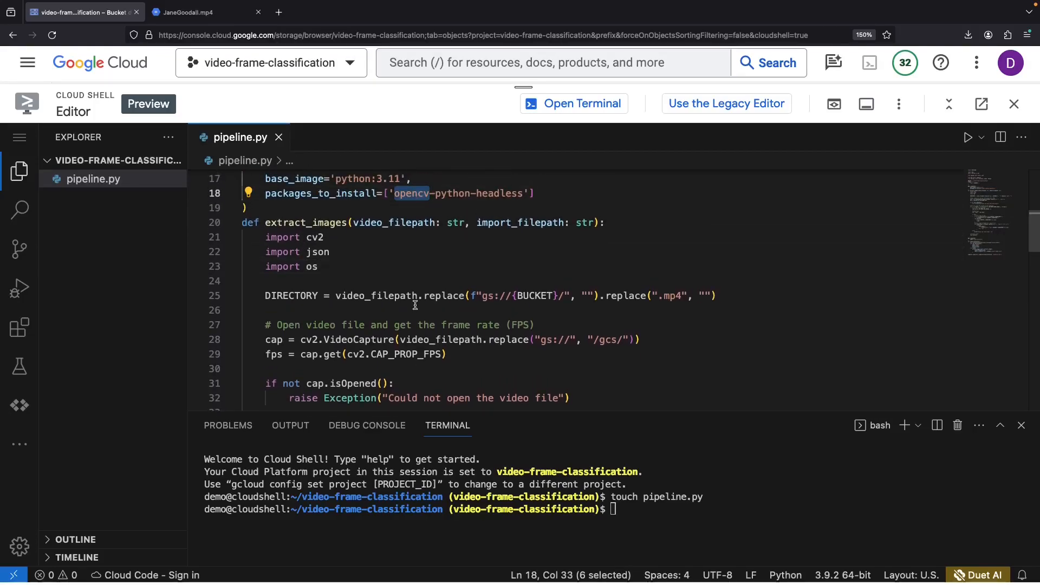
left_click(415, 281)
scroll(413, 276, "down", 3)
scroll(413, 276, "down", 1)
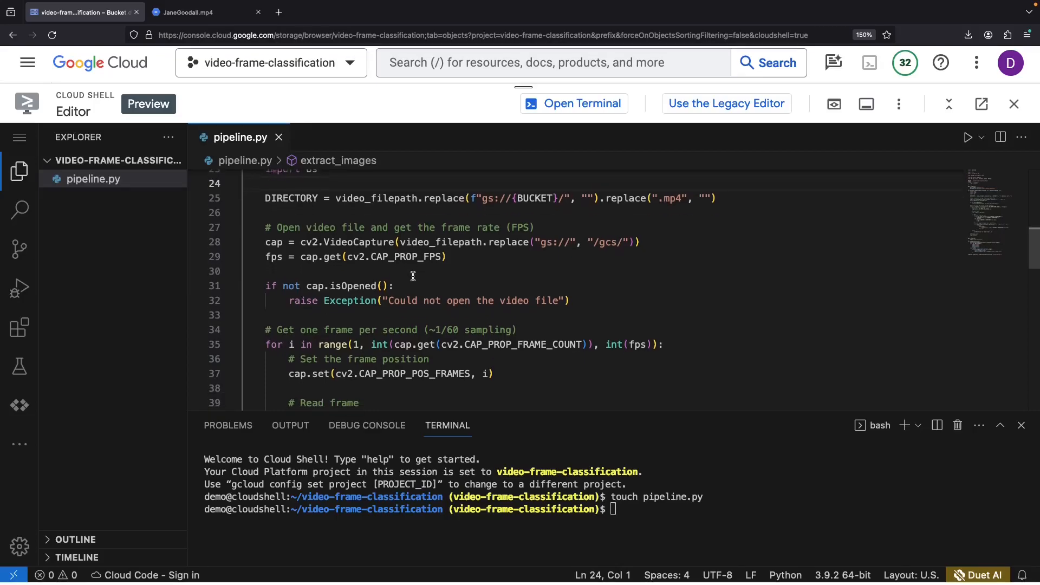
left_click_drag(301, 329, 419, 330)
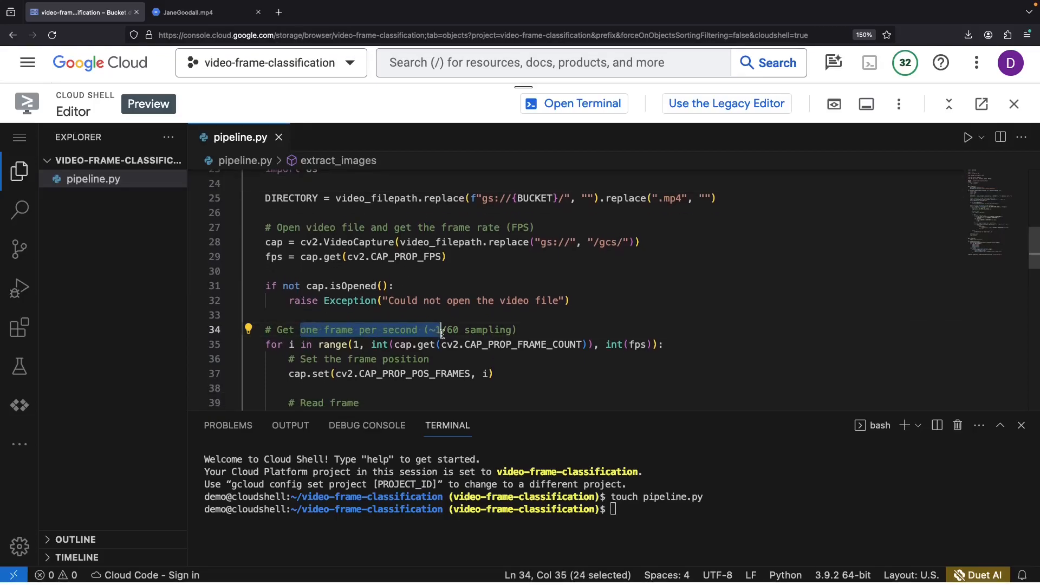
left_click(394, 314)
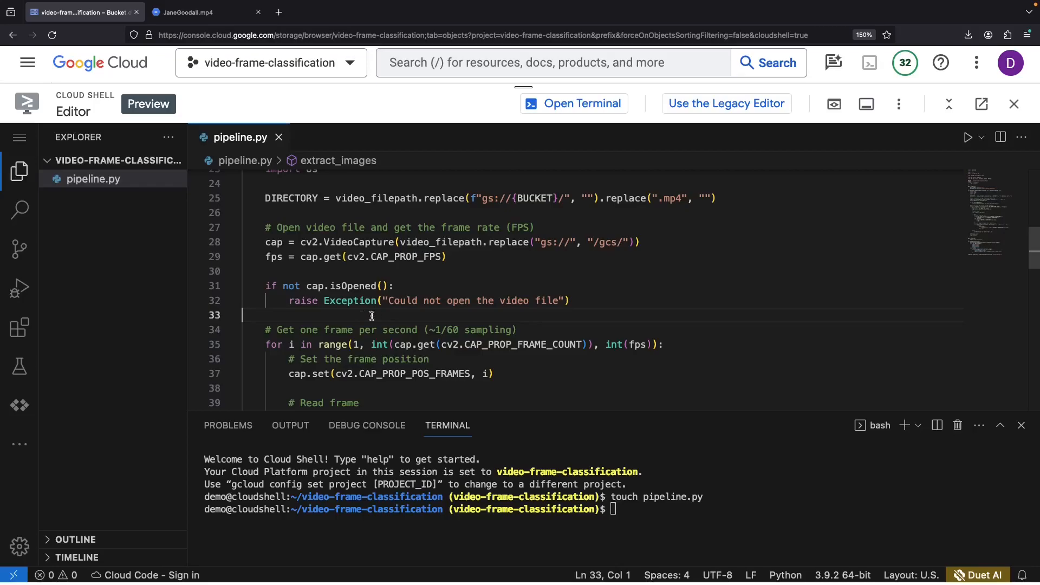
scroll(427, 311, "down", 2)
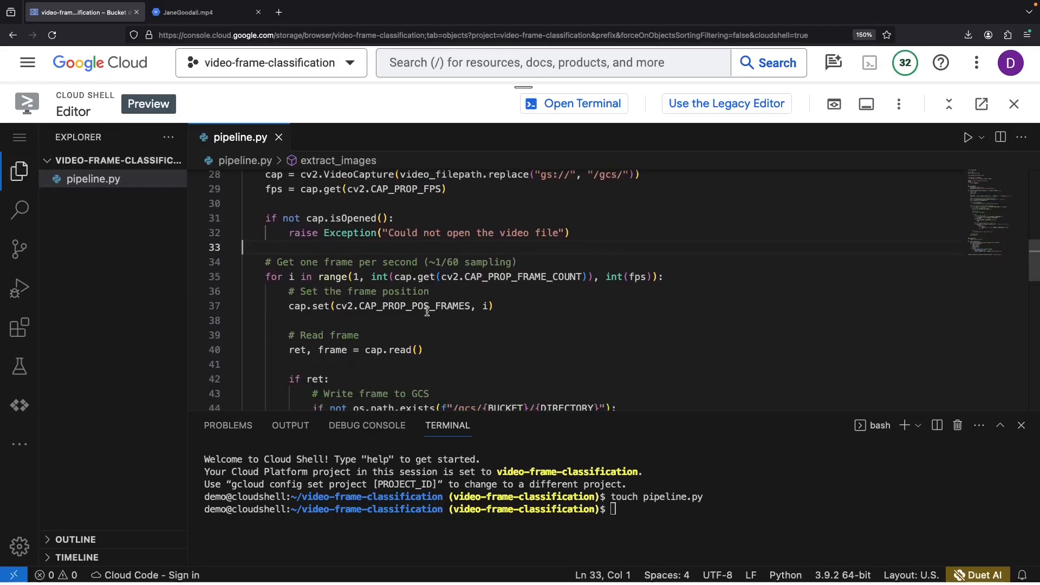
double_click(632, 277)
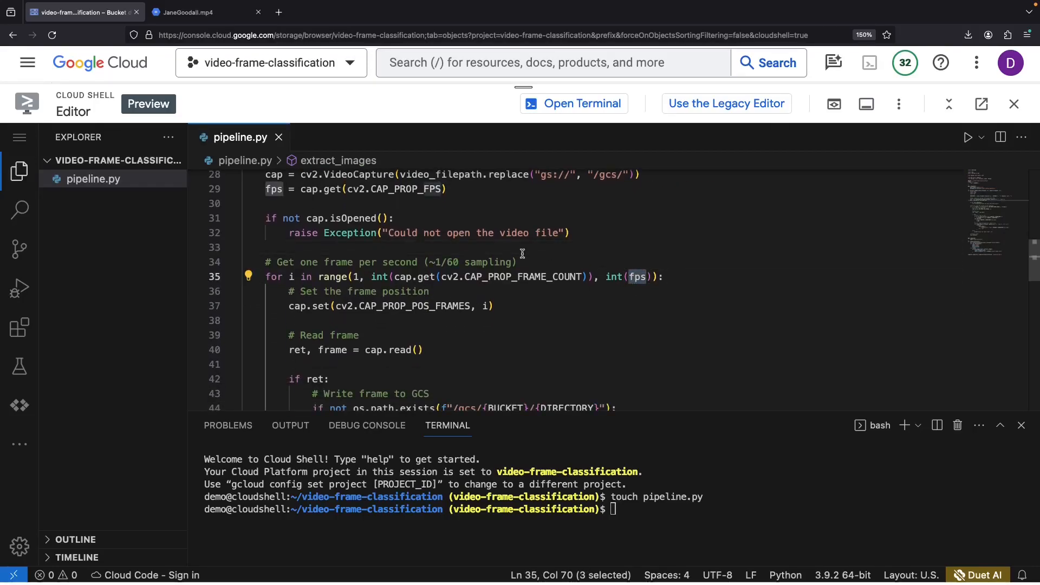
left_click(495, 219)
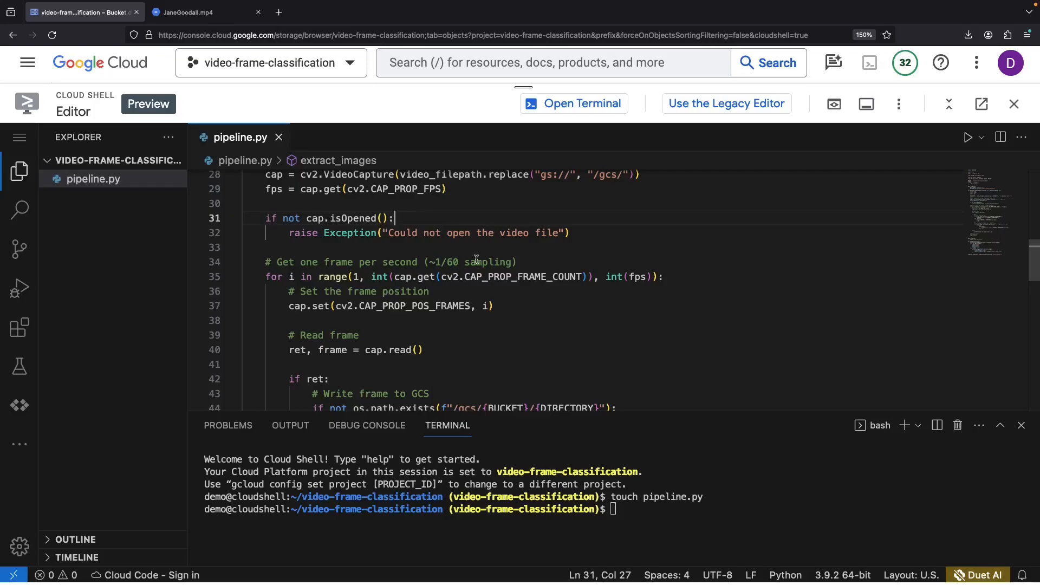
left_click(481, 294)
scroll(515, 310, "down", 5)
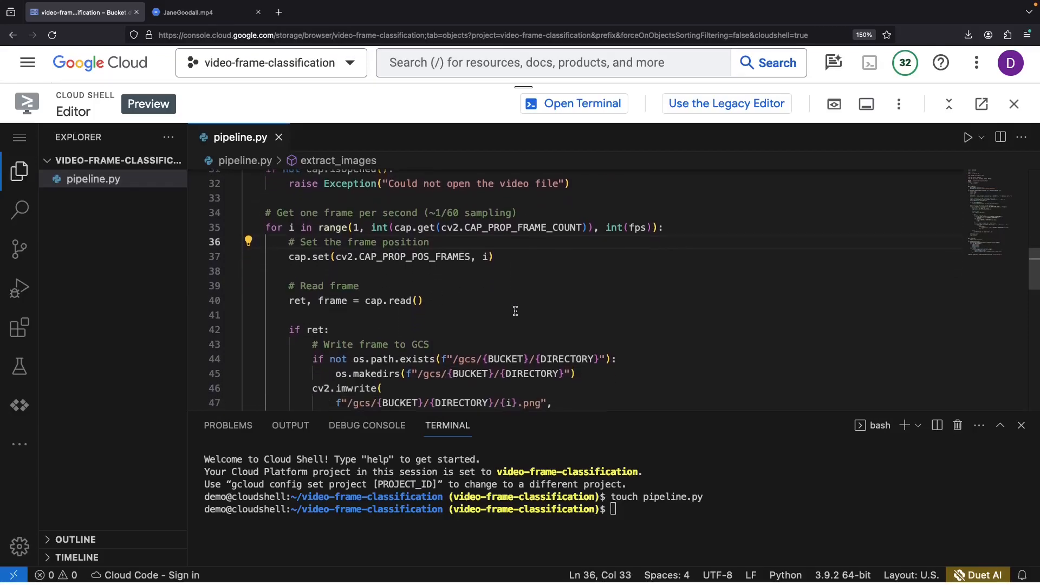
scroll(515, 311, "down", 2)
double_click(325, 271)
double_click(355, 271)
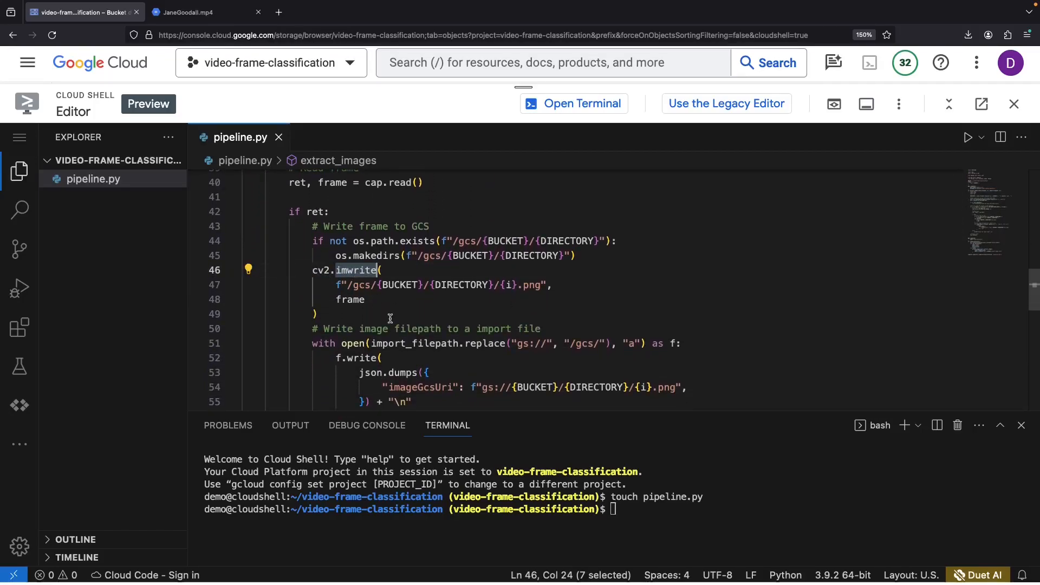
scroll(416, 332, "down", 1)
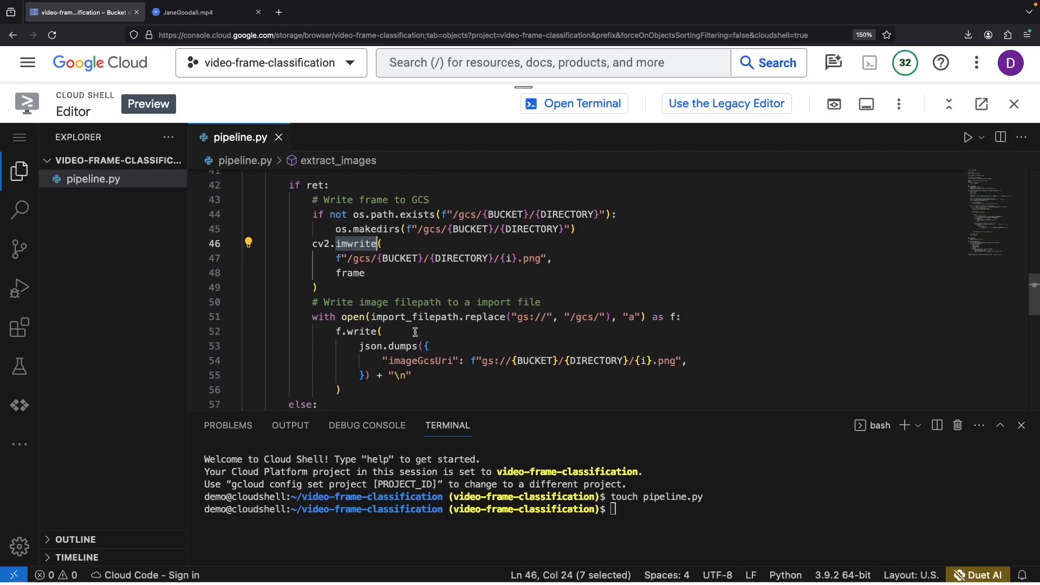
scroll(416, 332, "down", 2)
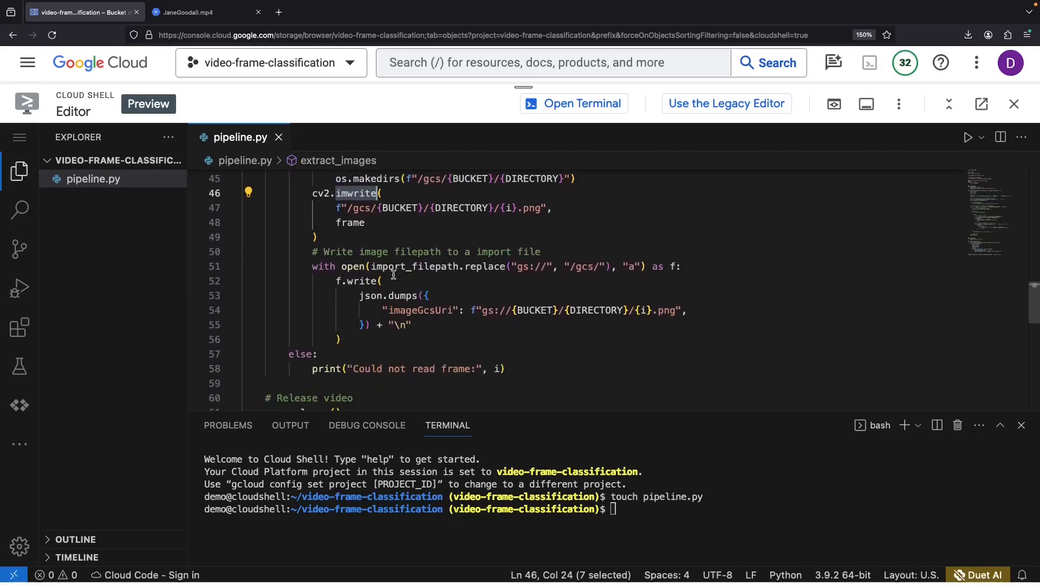
double_click(393, 267)
left_click(383, 339)
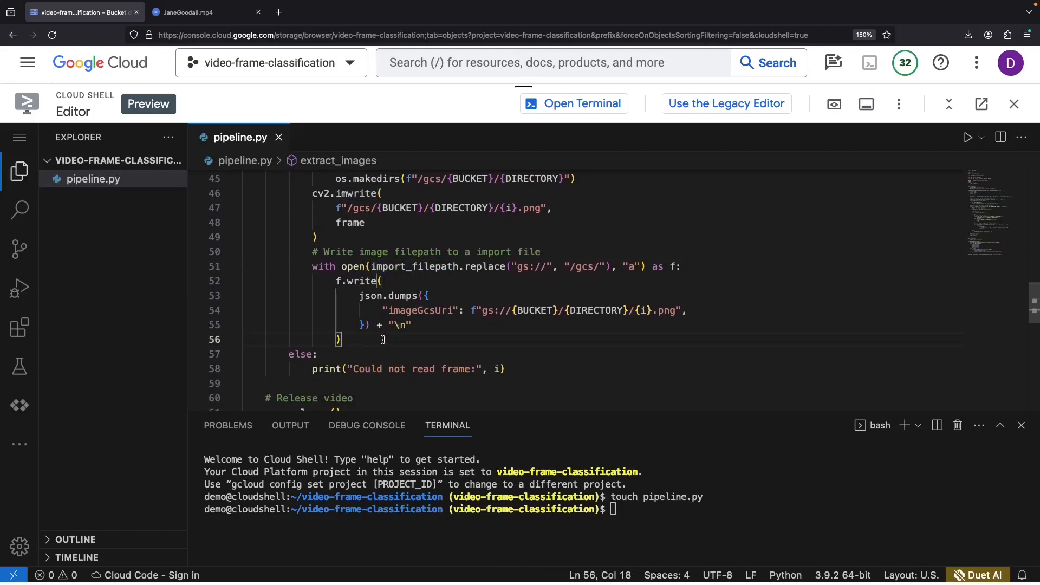
double_click(415, 311)
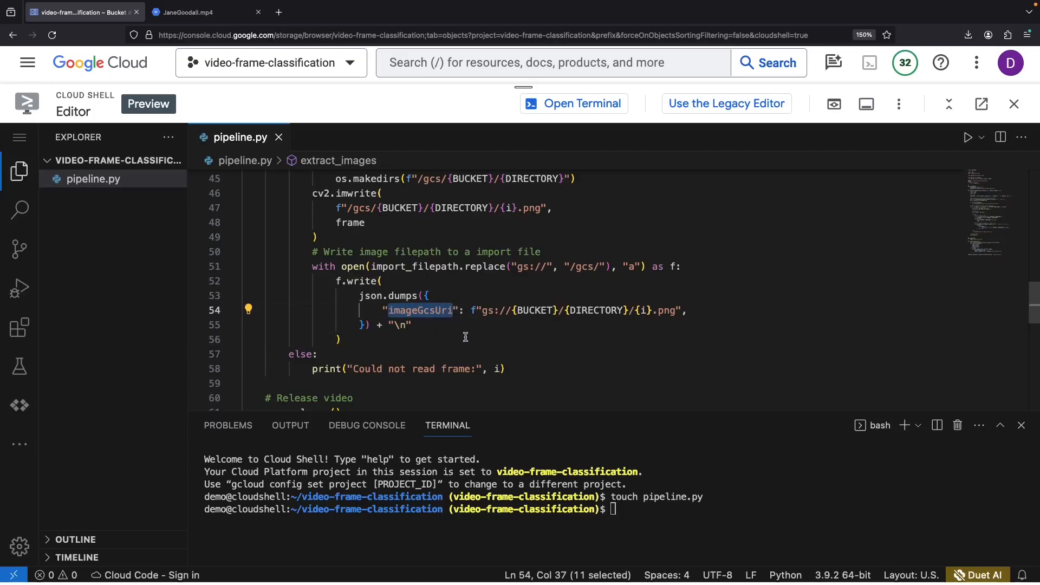
scroll(455, 350, "down", 2)
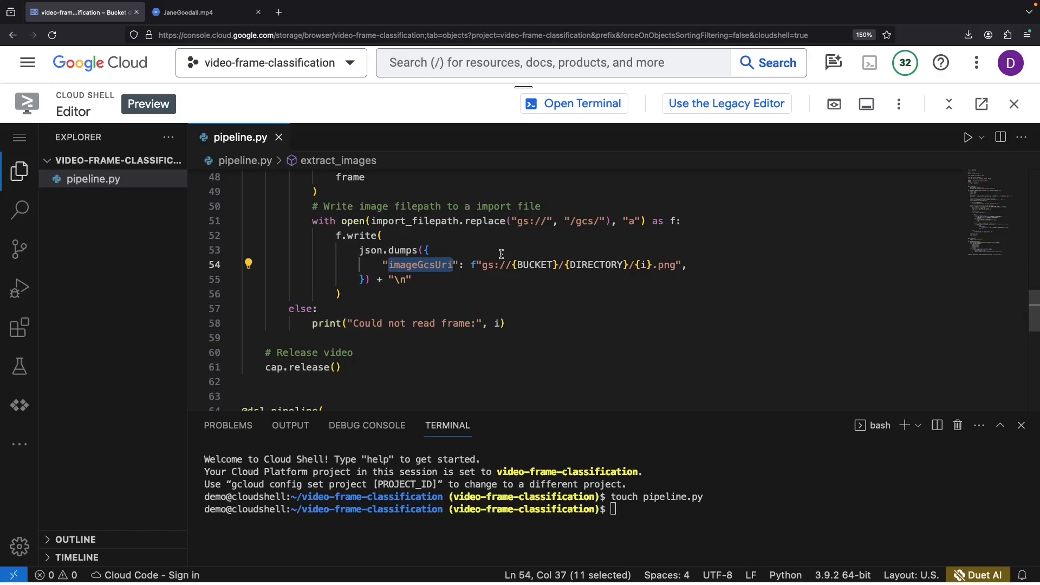
scroll(490, 306, "down", 4)
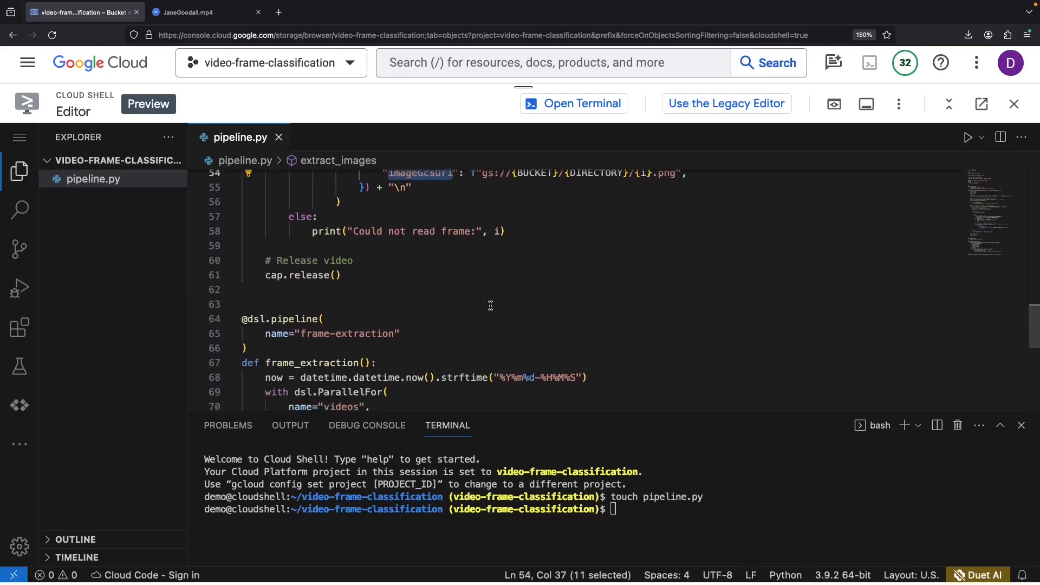
scroll(490, 305, "down", 3)
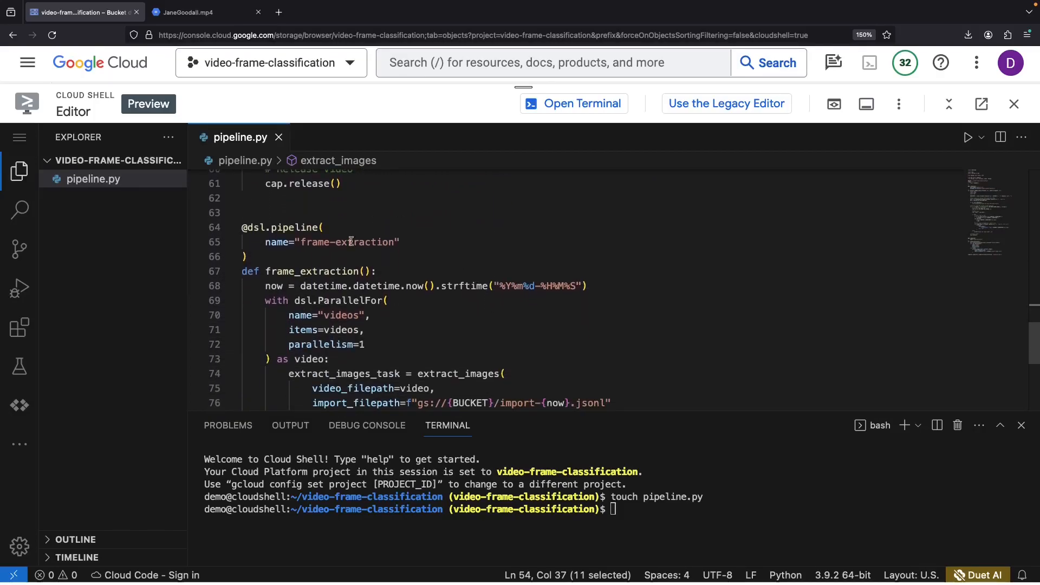
scroll(355, 326, "down", 2)
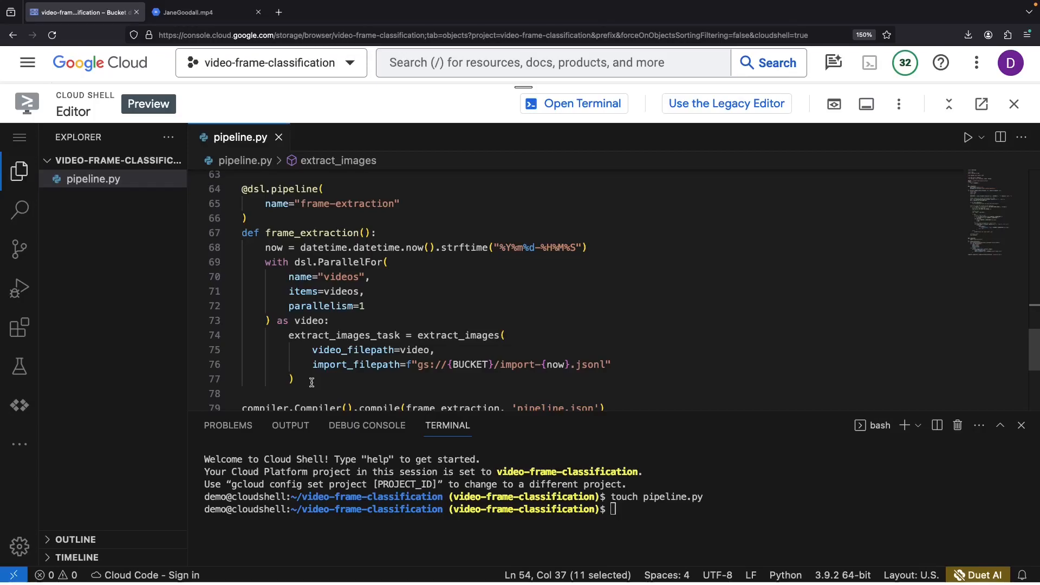
left_click(366, 306)
scroll(357, 325, "down", 1)
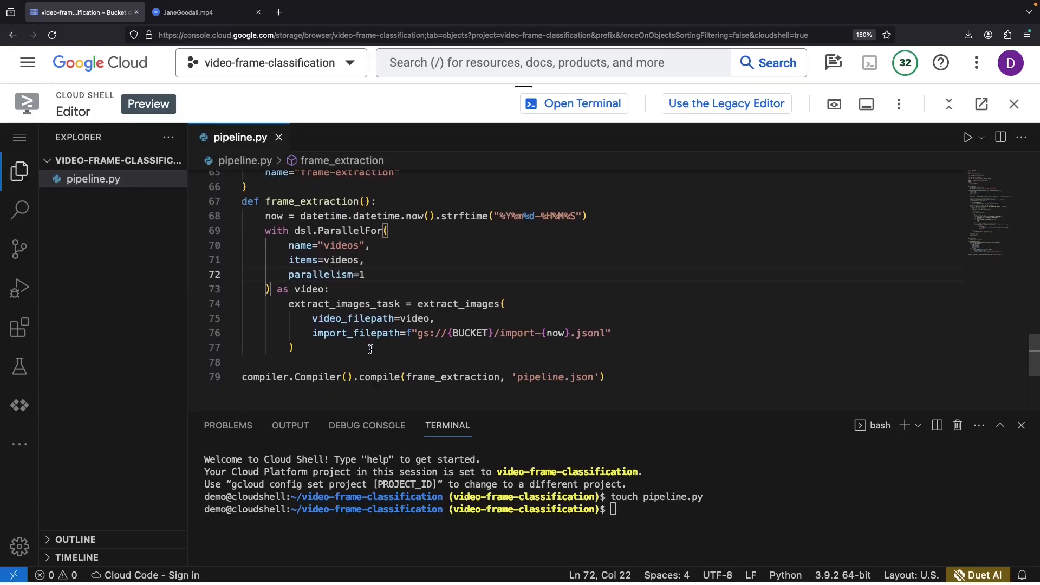
left_click(370, 349)
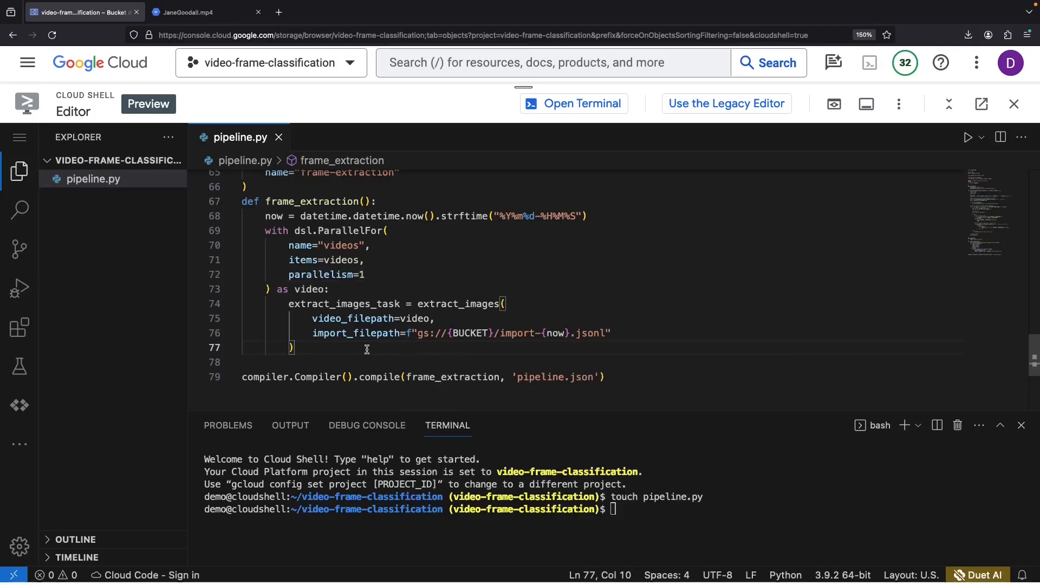
left_click(369, 363)
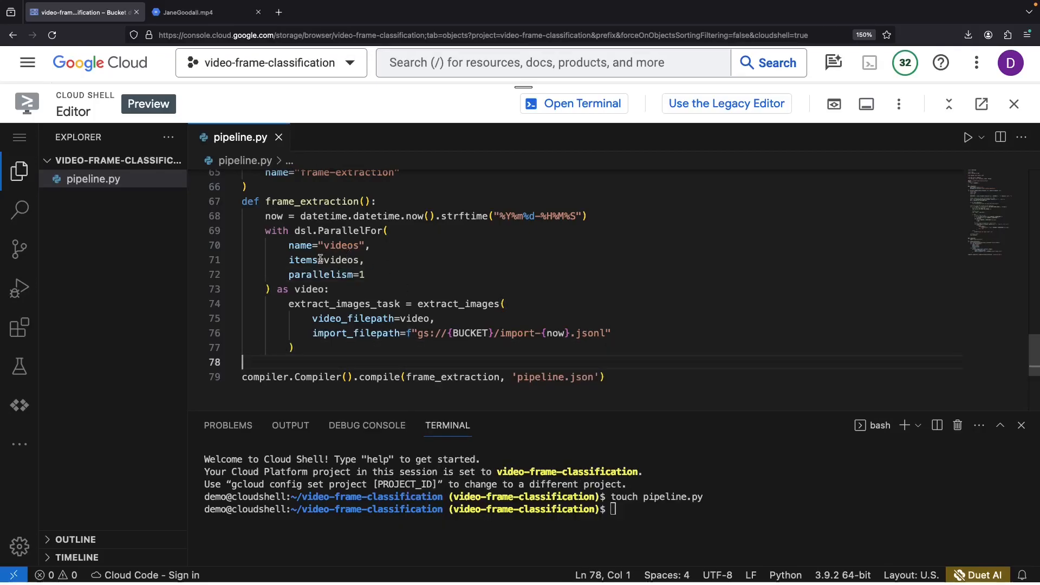
double_click(331, 260)
left_click(391, 357)
scroll(397, 248, "up", 18)
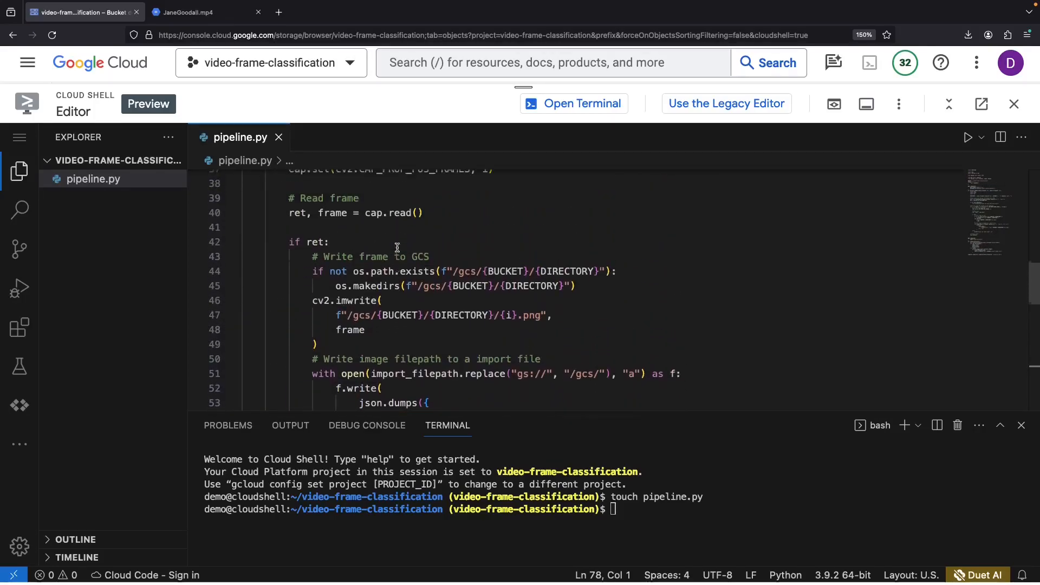
scroll(397, 247, "up", 1)
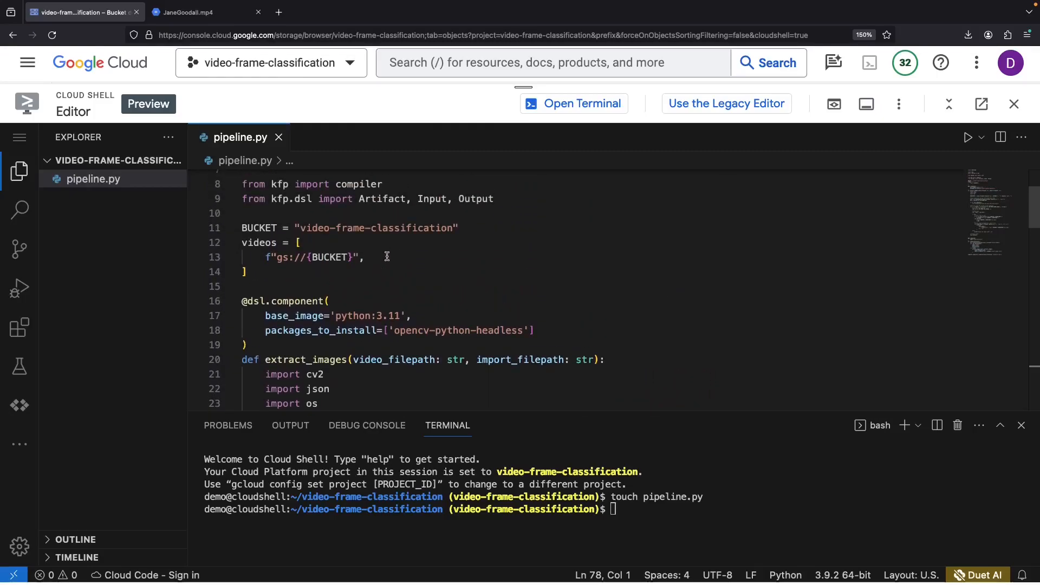
- Append /JaneGoodall.mp4 to the bucket path on line 13
left_click(349, 257)
type("/")
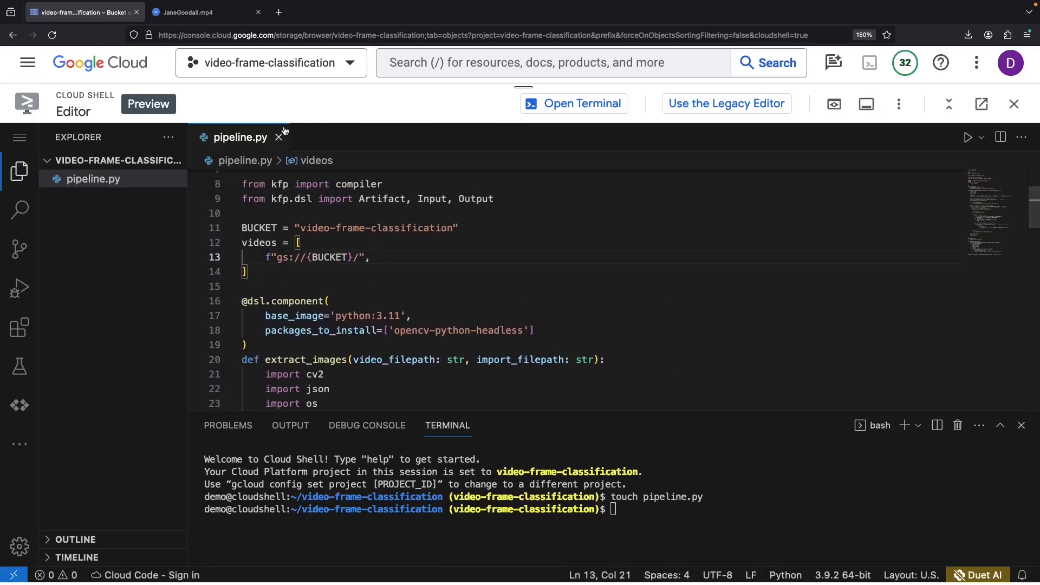
type("JaneGoodall.mp")
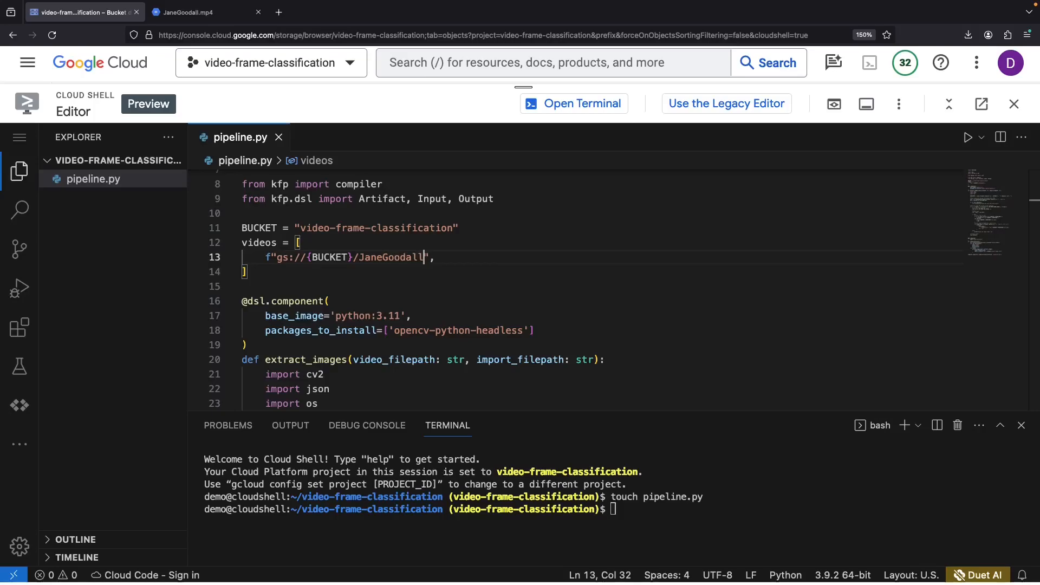
type("4")
key("Down")
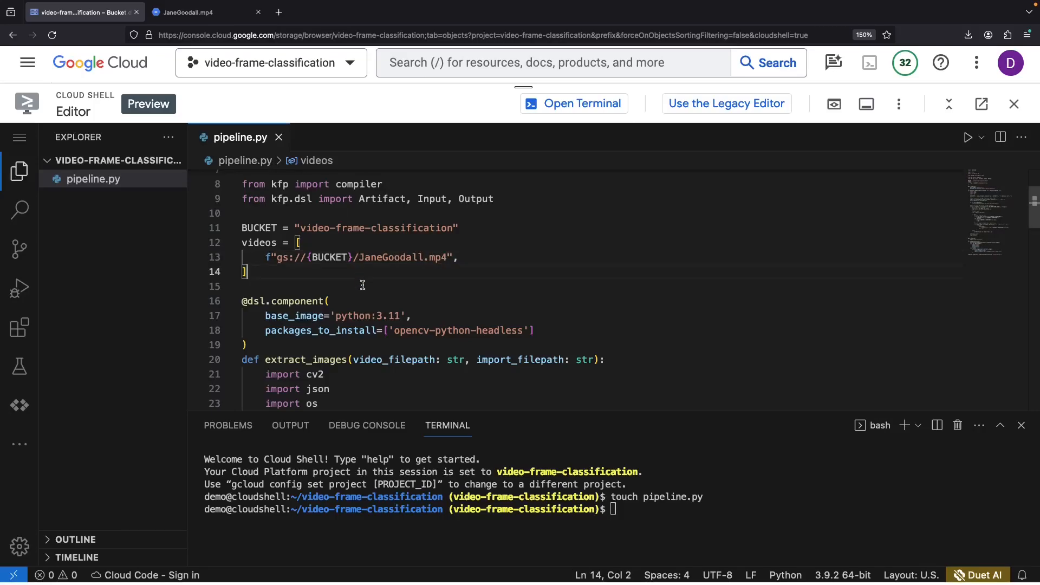
scroll(542, 293, "down", 1)
- Run python3 pipeline.py, then install the missing kfp package with sudo pip3 install kfp
left_click(685, 501)
type("python3 pipeline.py")
key("Return")
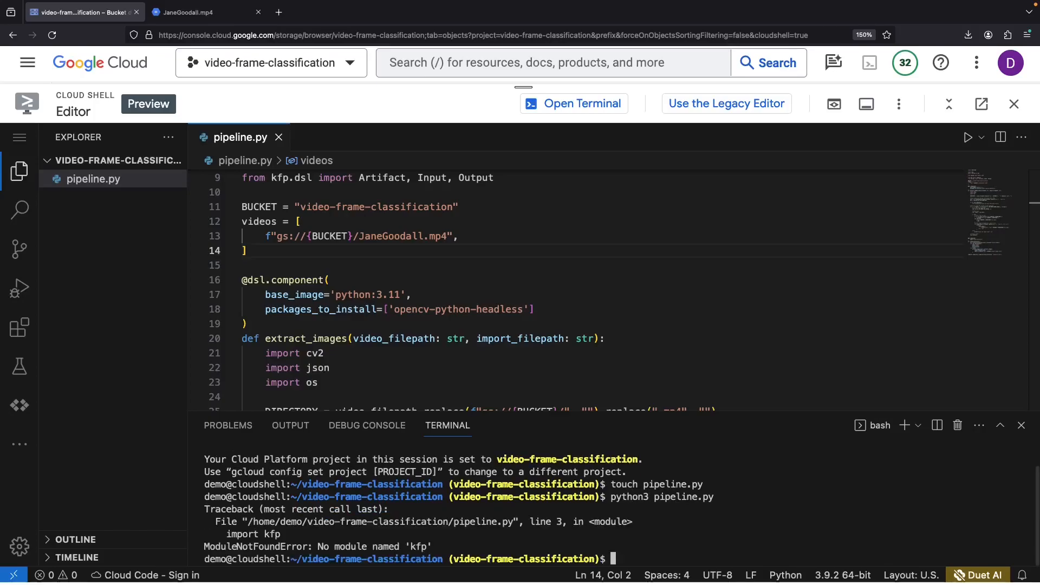
type("sudo pip3 install kfp")
key("Return")
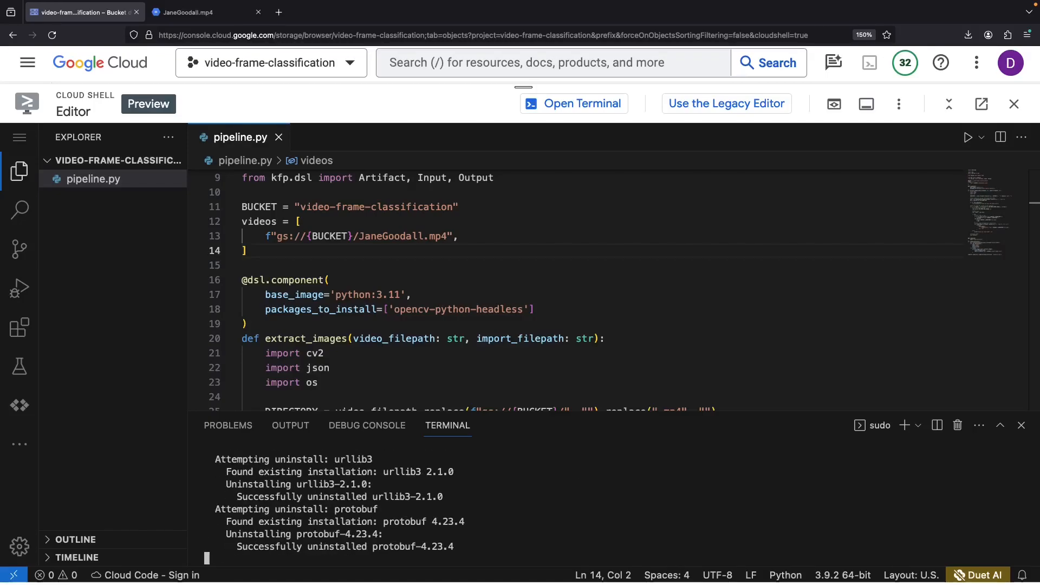
- Rerun python3 pipeline.py to compile pipeline.json and gsutil-copy it to gs://video-frame-classification/
type("python3 pipeline.py")
key("Return")
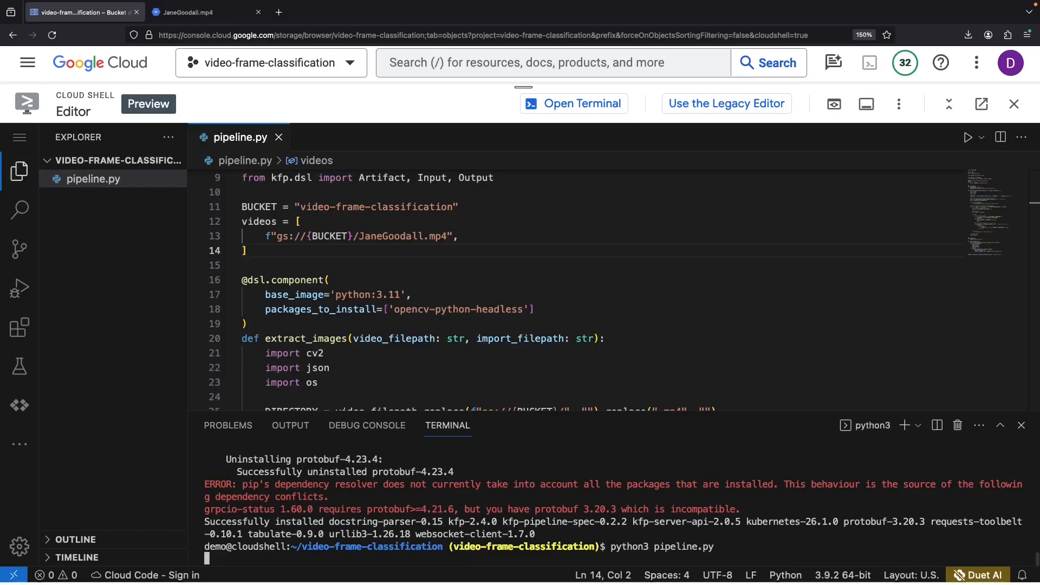
type("gsutil ")
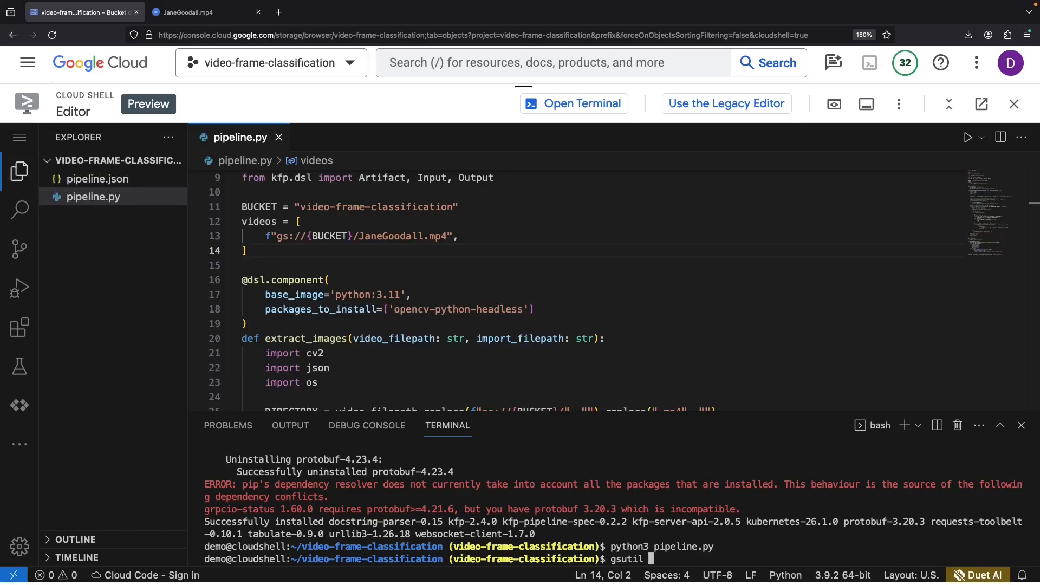
type("cp pip")
key("Tab")
type("json g")
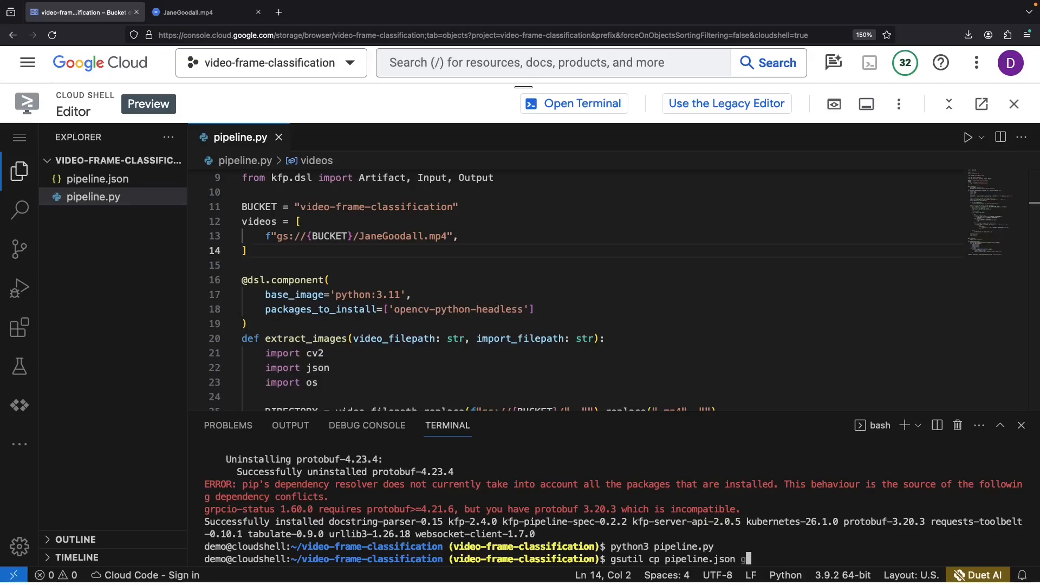
type("s://video-frame-")
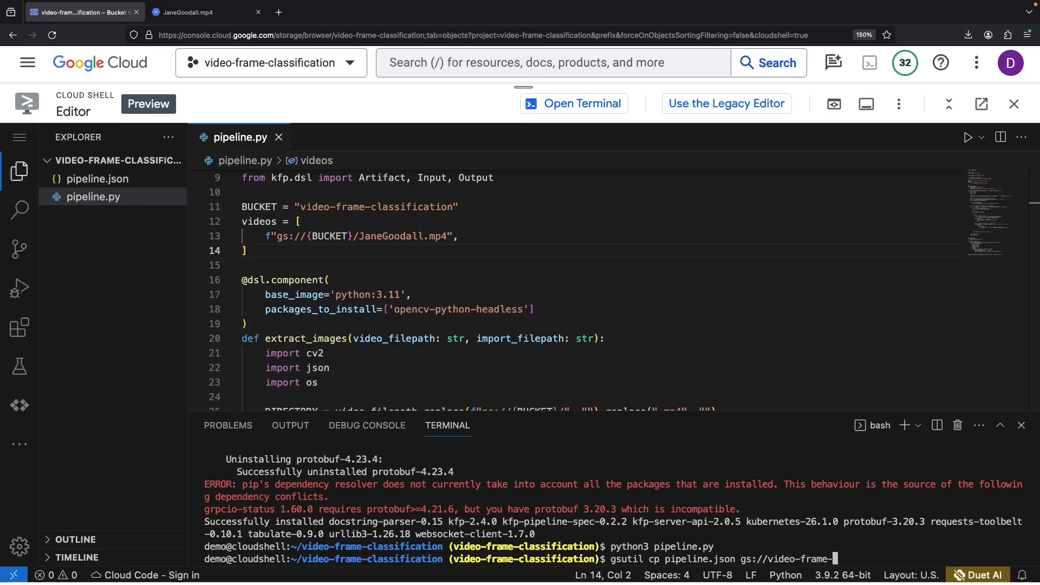
type("classification/")
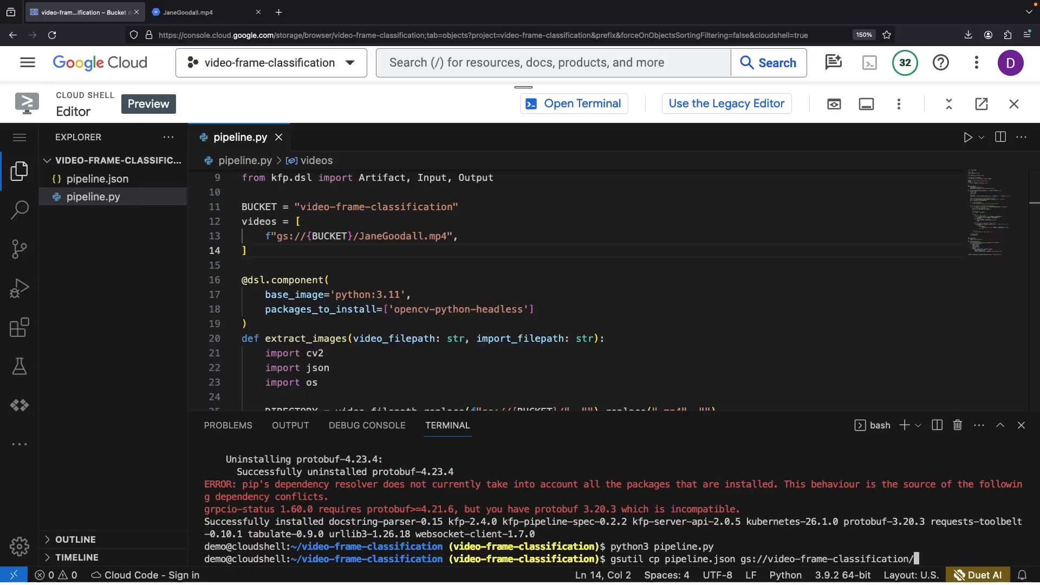
key("Return")
left_click_drag(535, 91, 523, 416)
- Refresh the bucket to confirm pipeline.json is listed beside JaneGoodall.mp4
scroll(514, 384, "down", 1)
left_click(909, 103)
scroll(571, 340, "down", 1)
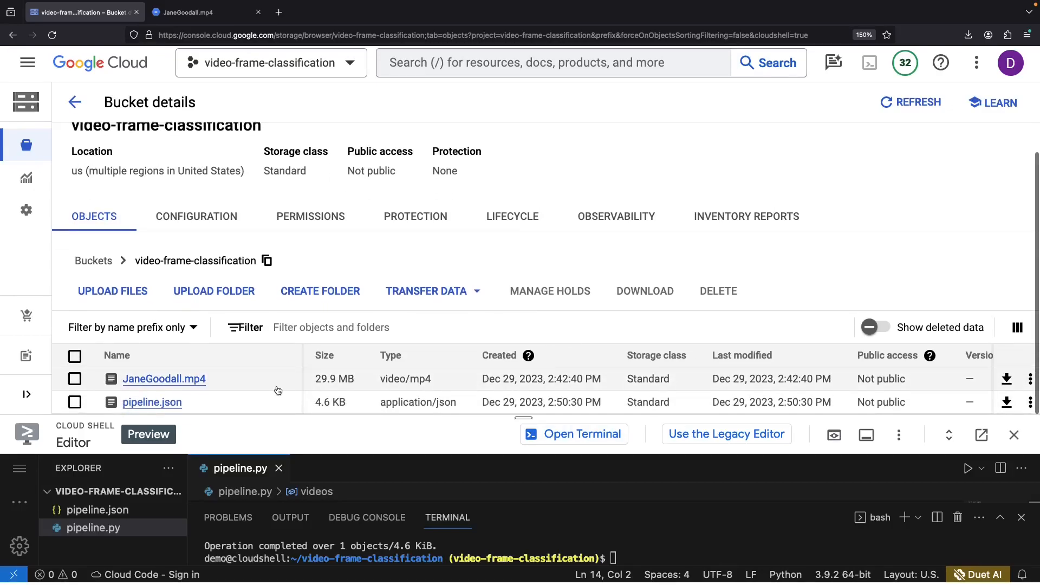
left_click_drag(516, 417, 523, 547)
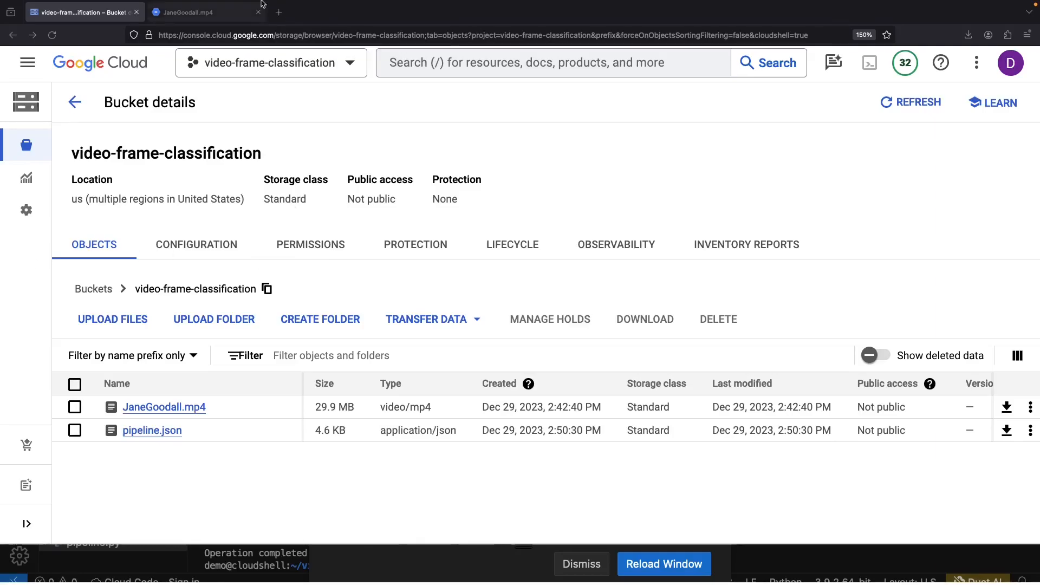
- Search for 'vertex' and open Vertex AI in a new tab
left_click(27, 62)
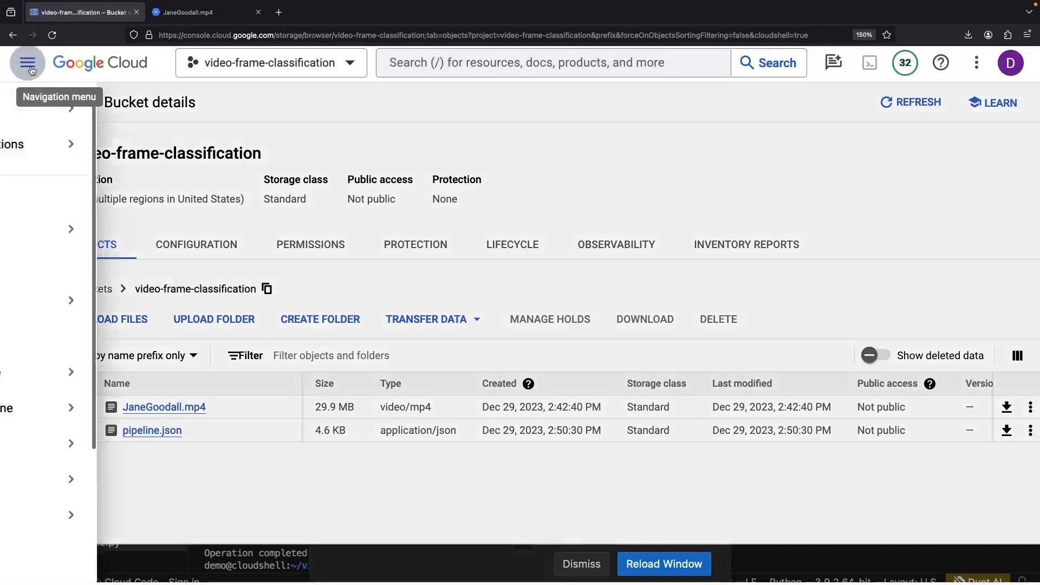
type("/vertex")
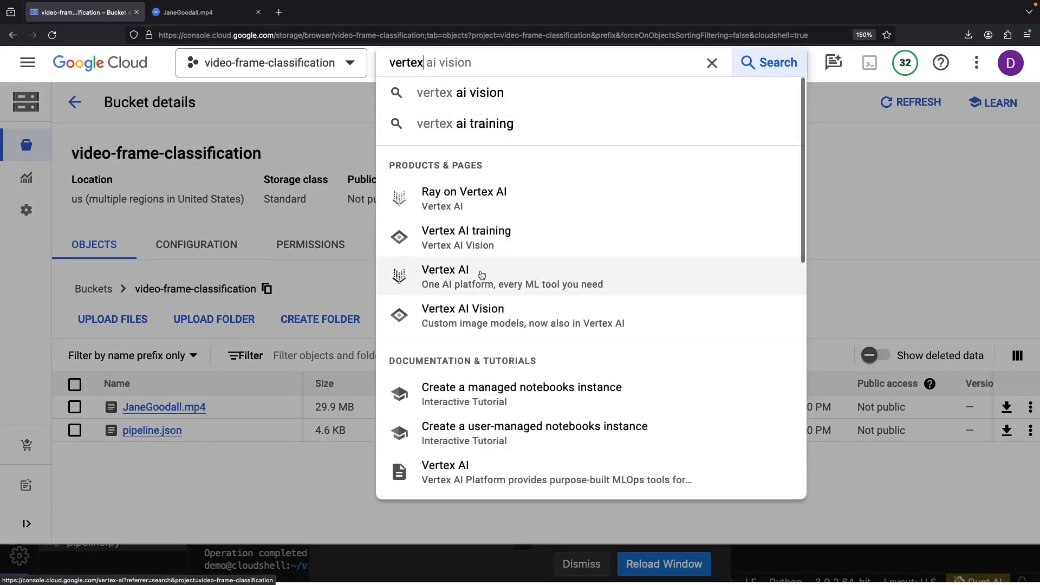
middle_click(448, 273)
- Enable all the recommended Vertex AI APIs
left_click(197, 41)
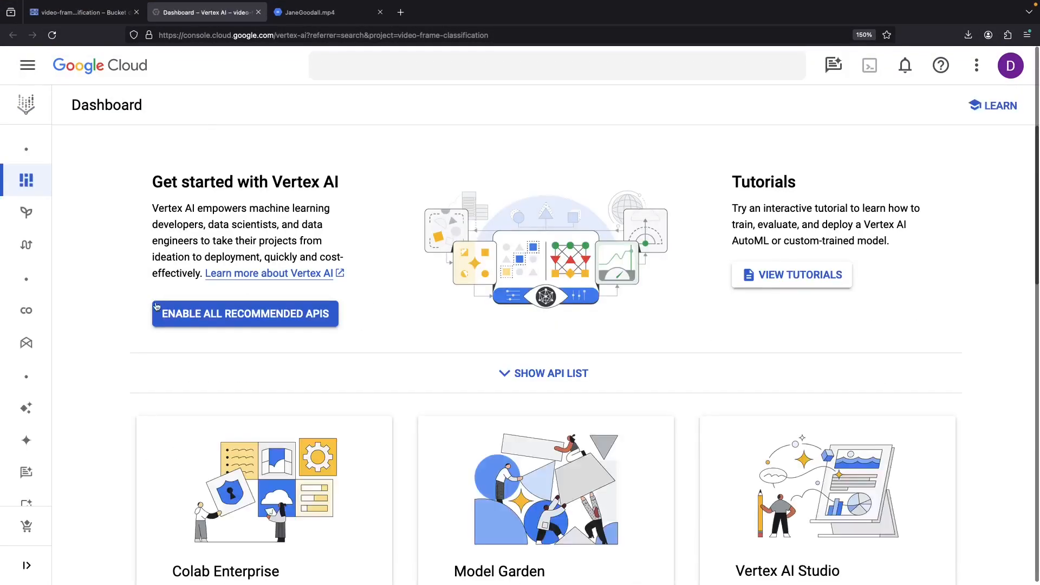
left_click(173, 311)
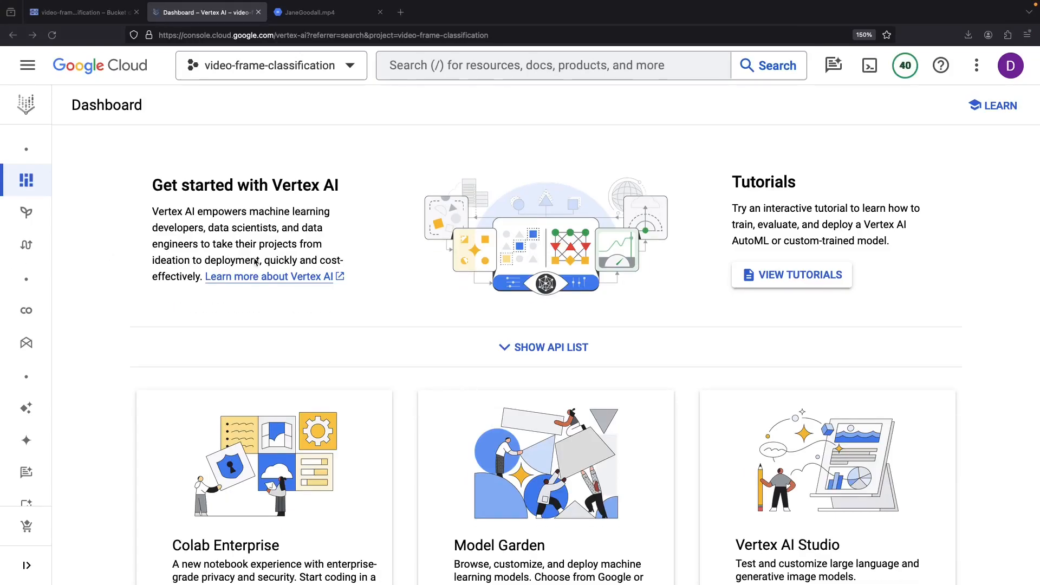
mouse_move(21, 352)
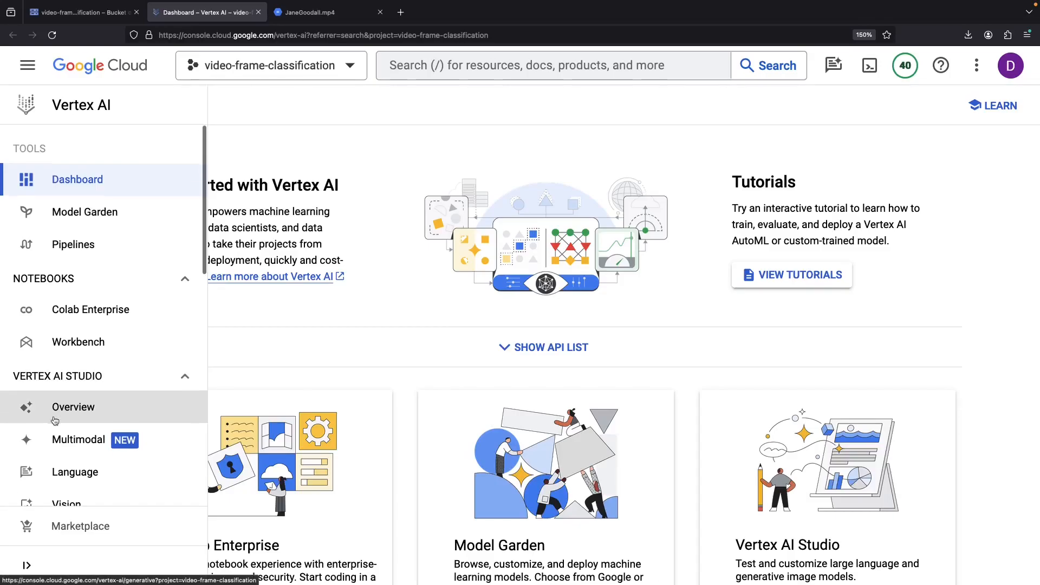
scroll(54, 420, "down", 2)
scroll(54, 420, "down", 5)
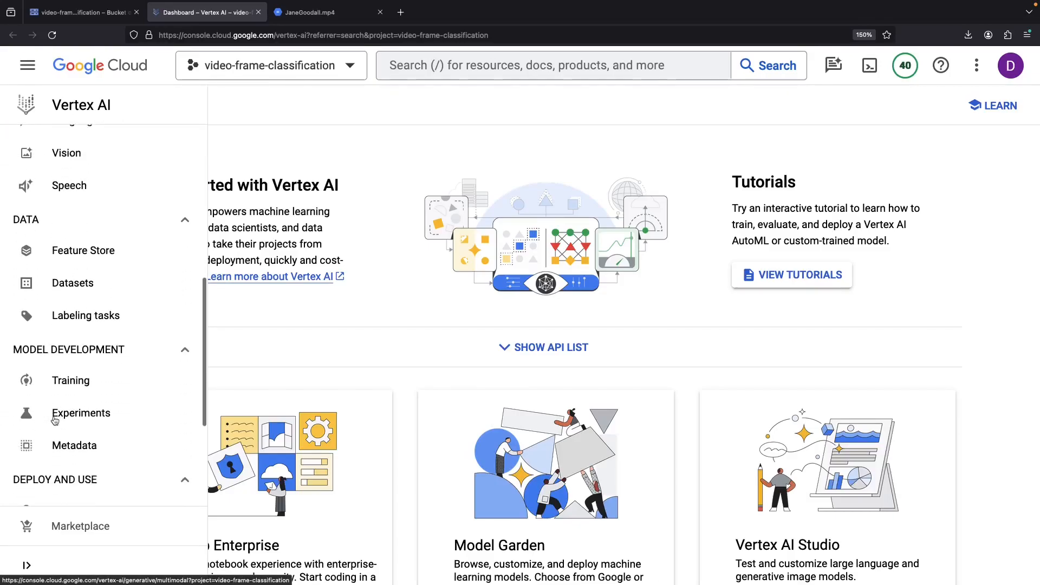
- Show the Datasets list for region us-central1 (Iowa)
left_click(54, 284)
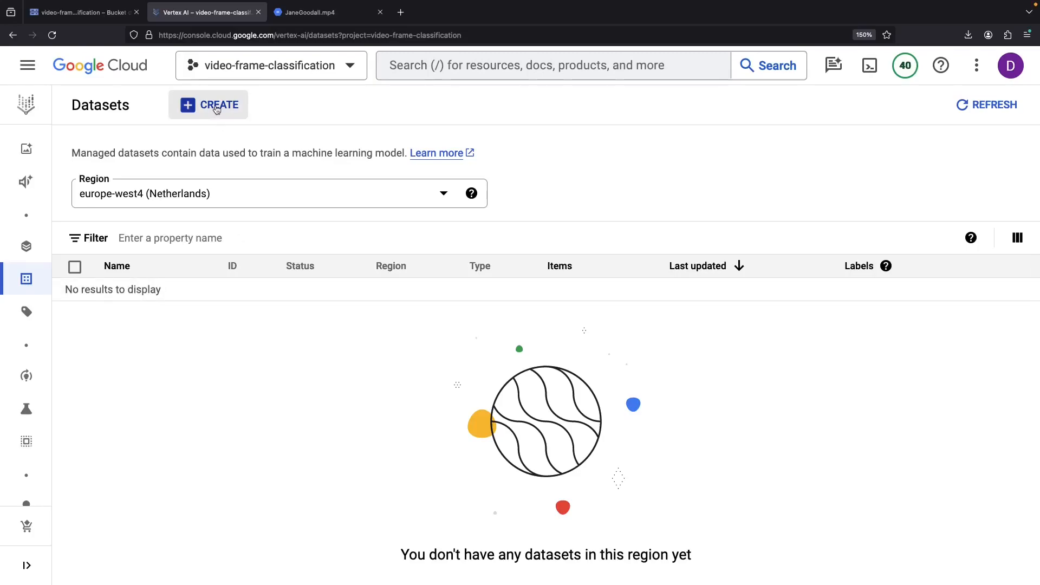
left_click(211, 202)
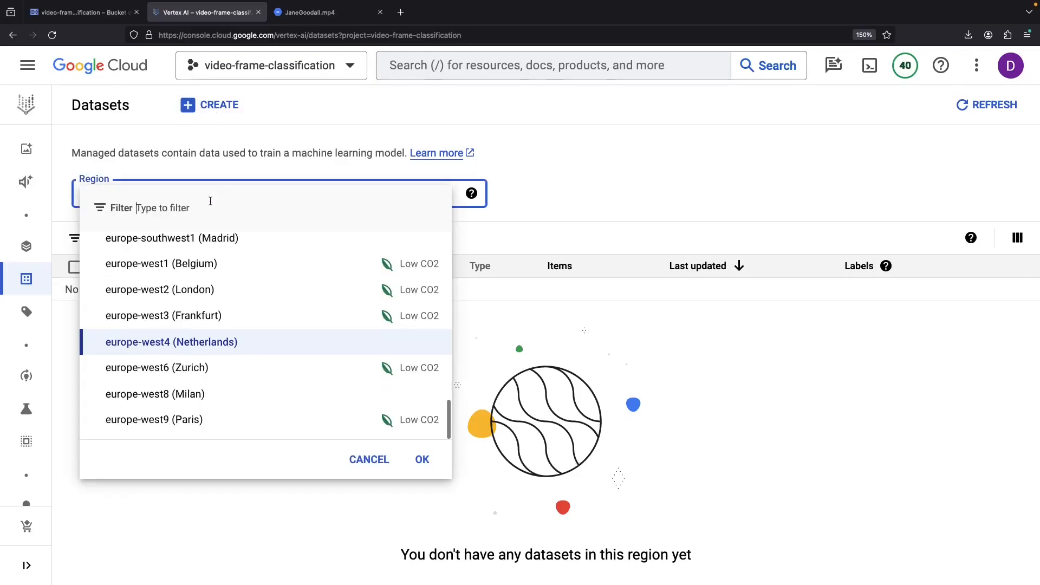
scroll(205, 349, "up", 2)
scroll(205, 349, "up", 10)
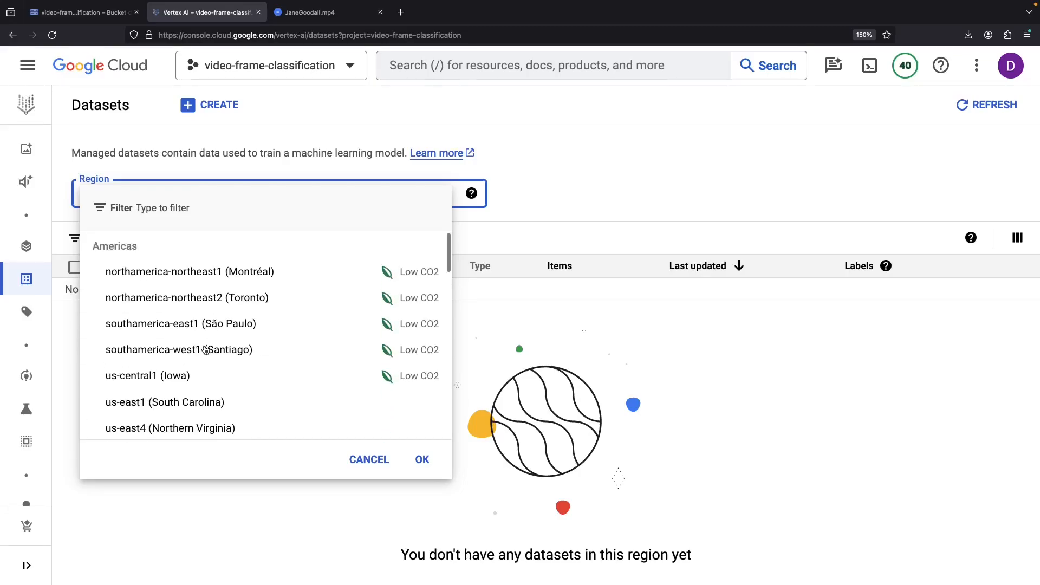
scroll(206, 351, "down", 3)
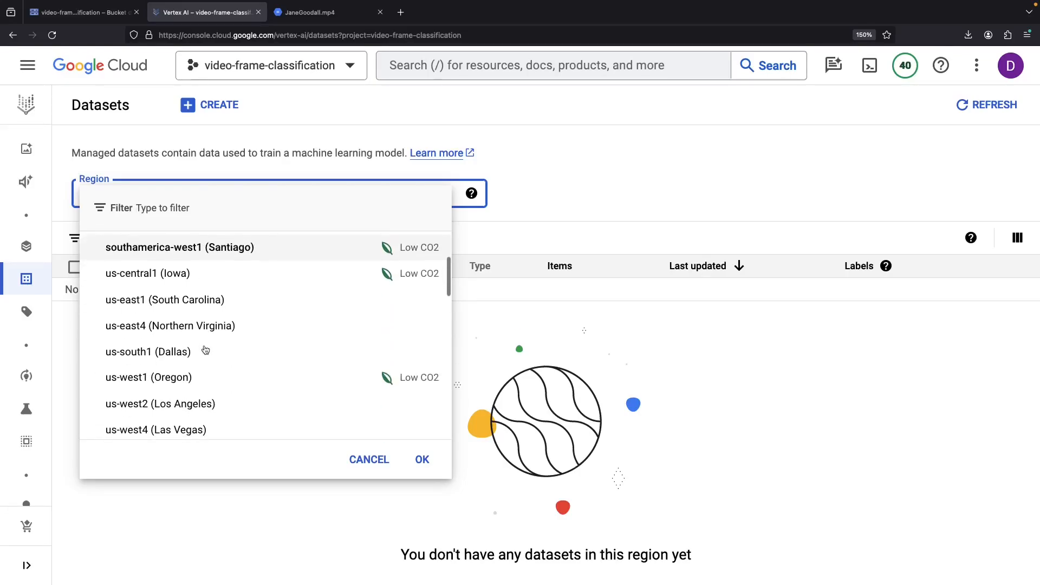
left_click(204, 275)
scroll(115, 329, "down", 2)
scroll(138, 268, "up", 2)
left_click(204, 108)
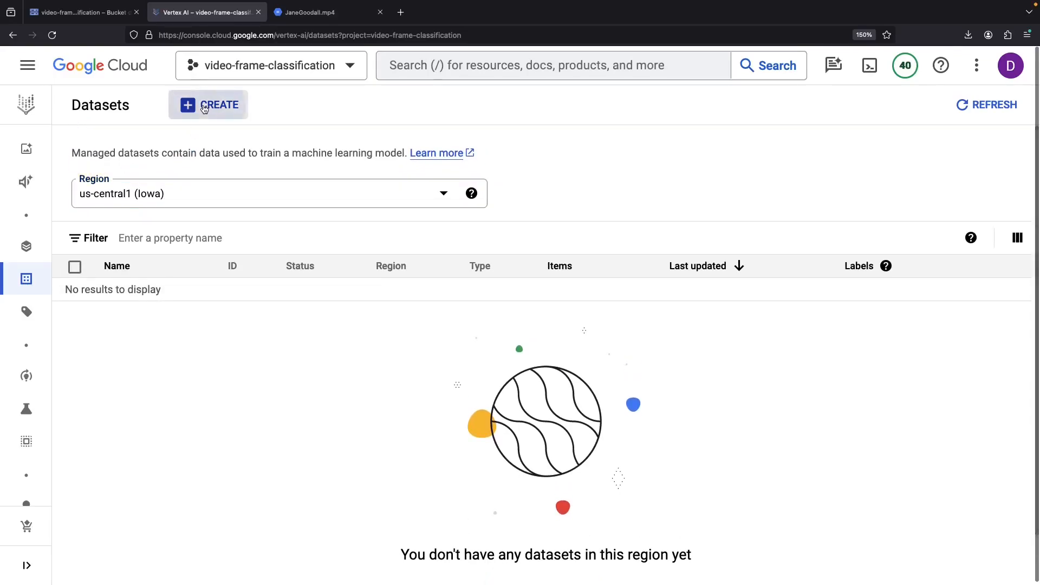
- Create an Image classification (Single-label) dataset in us-central1, checking the encryption options first
scroll(216, 311, "down", 2)
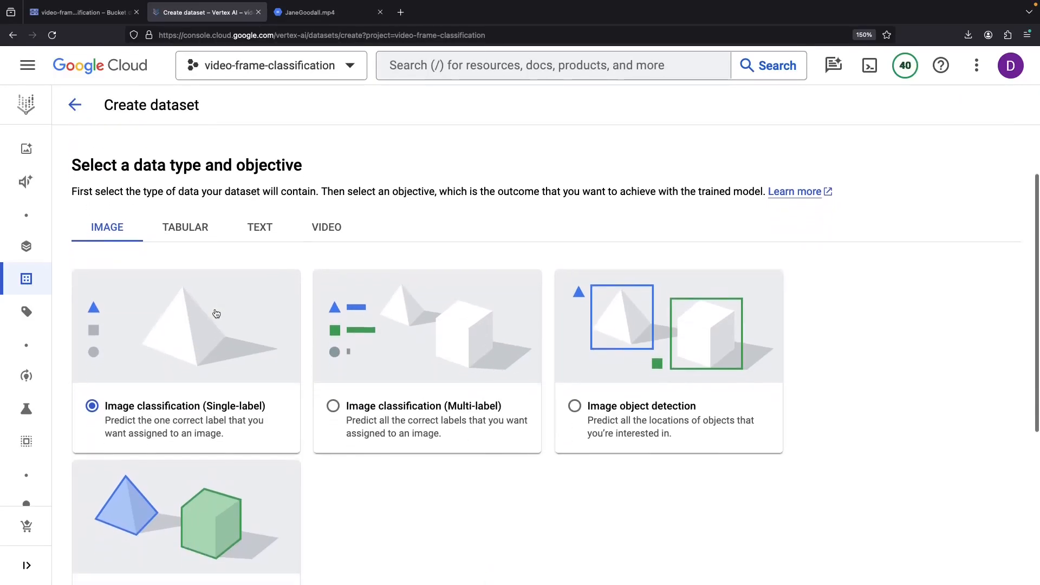
scroll(216, 313, "down", 2)
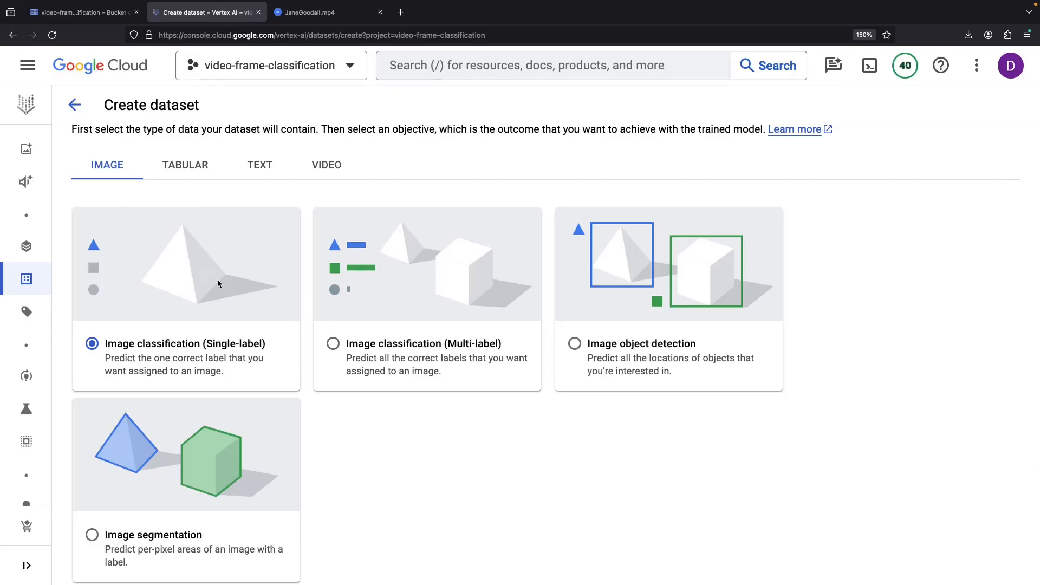
scroll(243, 255, "up", 1)
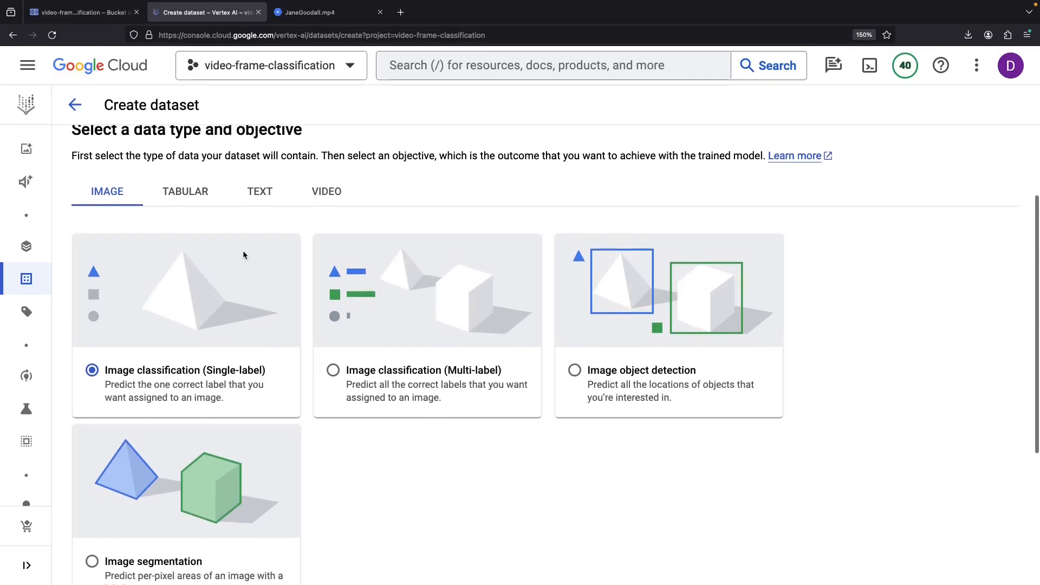
scroll(242, 252, "down", 6)
scroll(243, 255, "up", 3)
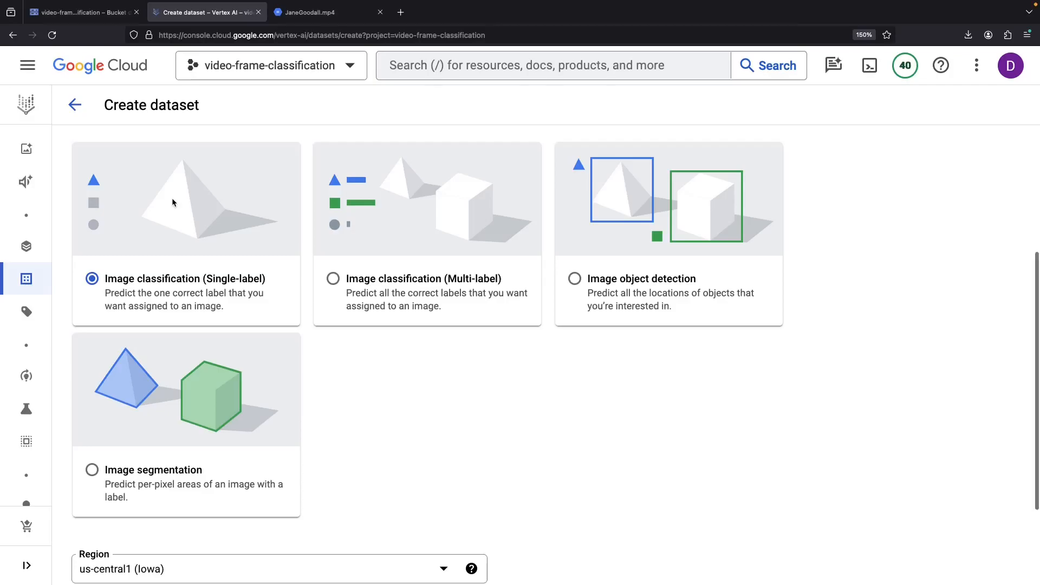
scroll(172, 202, "down", 5)
left_click(168, 498)
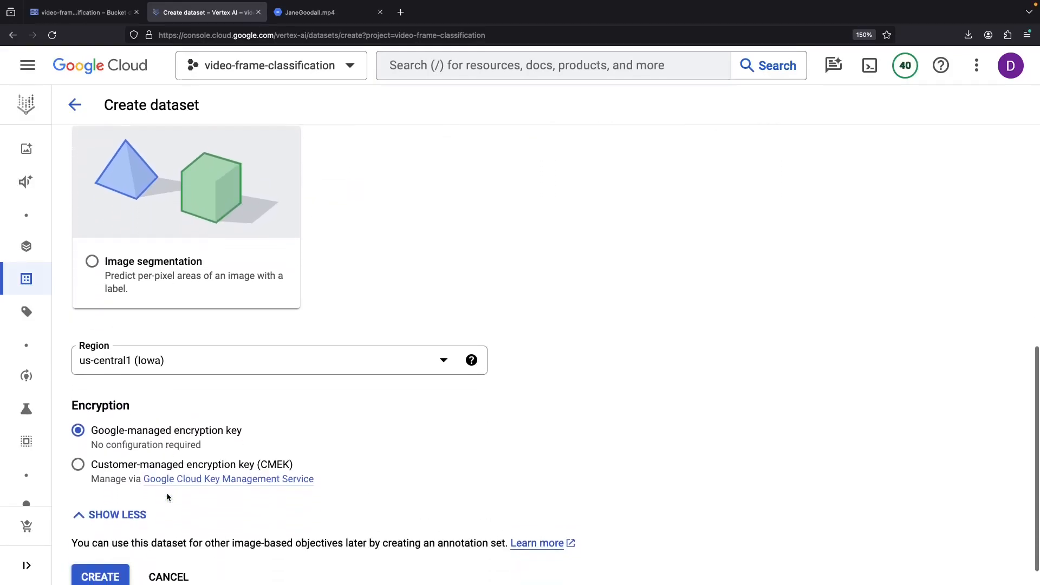
left_click(114, 544)
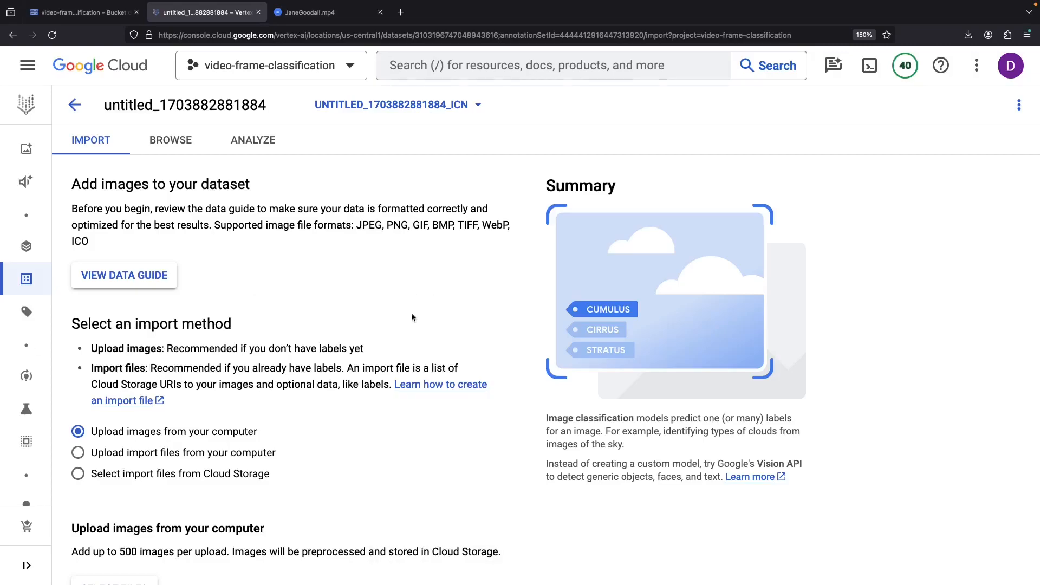
- Choose importing files from Cloud Storage and browse the video-frame-classification bucket
scroll(395, 372, "down", 3)
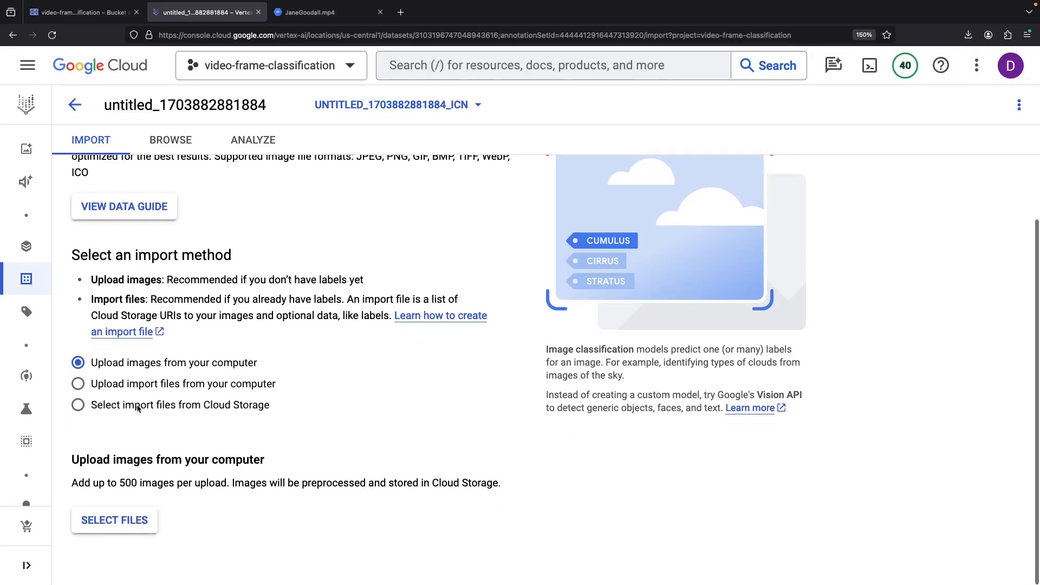
left_click(139, 412)
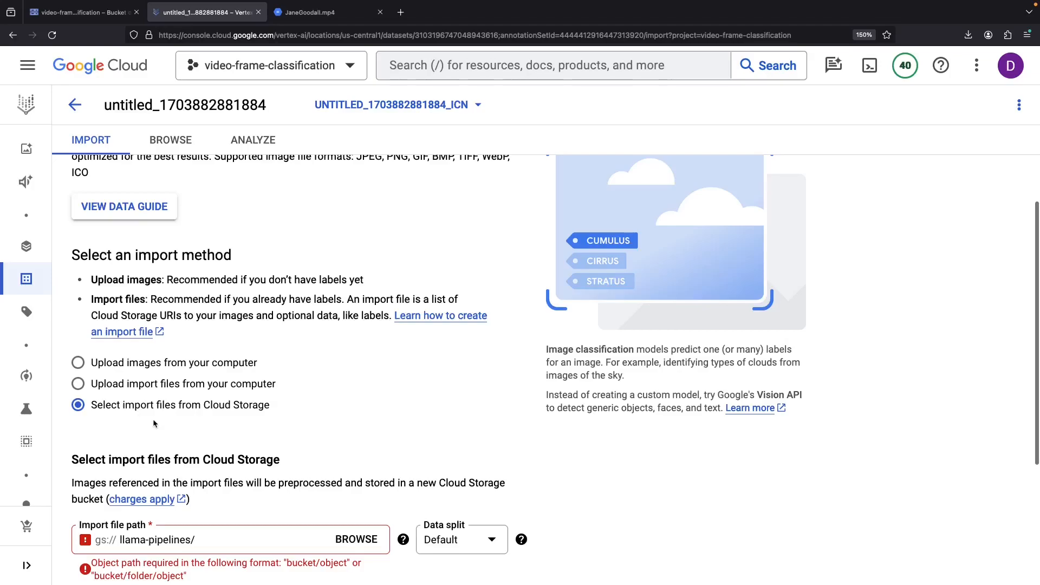
left_click(356, 540)
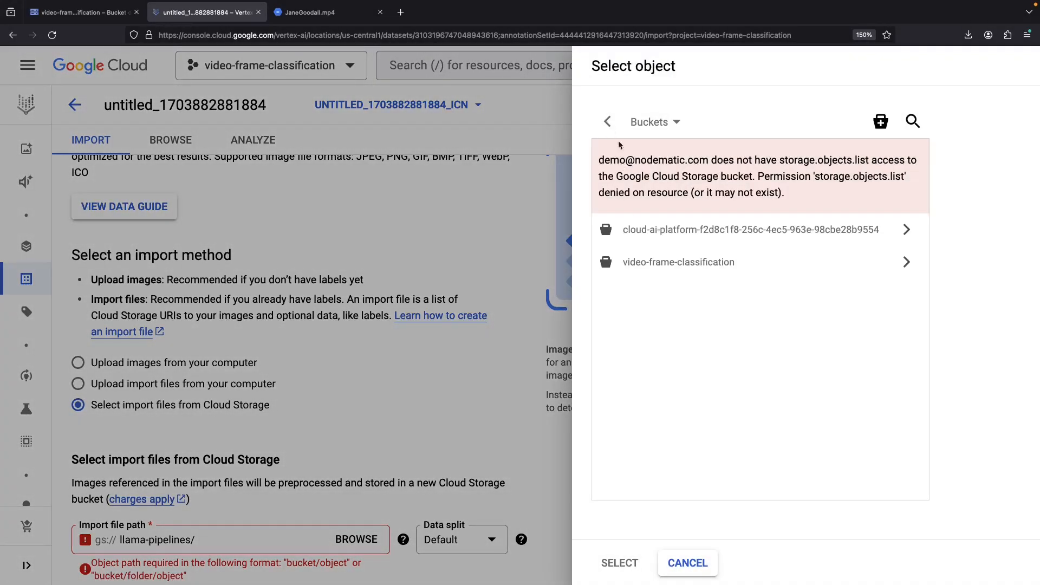
left_click(842, 264)
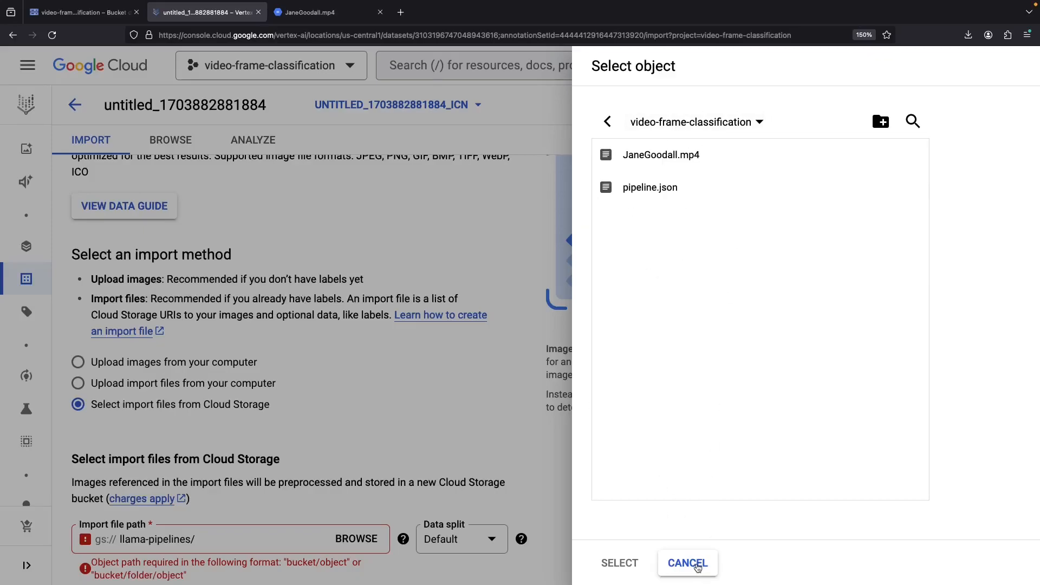
- Cancel the file browser and open Vertex AI in a new tab from the bucket page
left_click(699, 562)
left_click(78, 14)
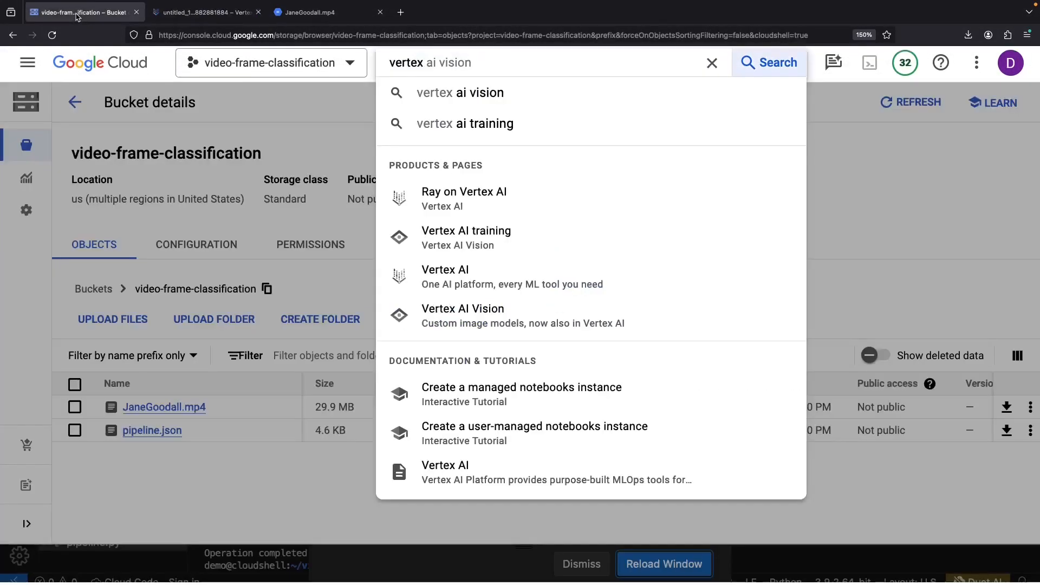
middle_click(445, 275)
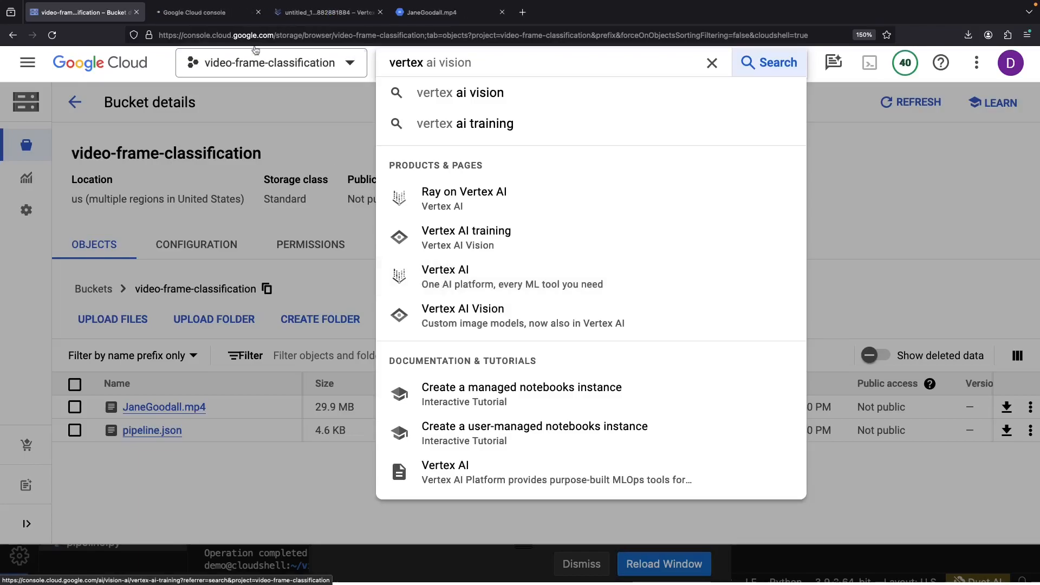
- Start a new pipeline run using pipeline.json from the video-frame-classification bucket
left_click(220, 15)
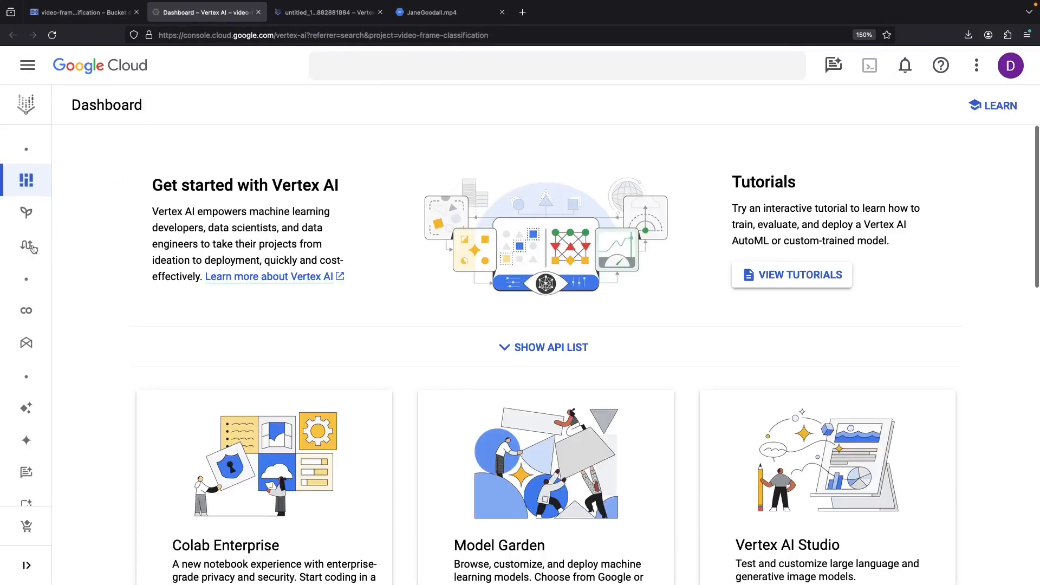
left_click(28, 245)
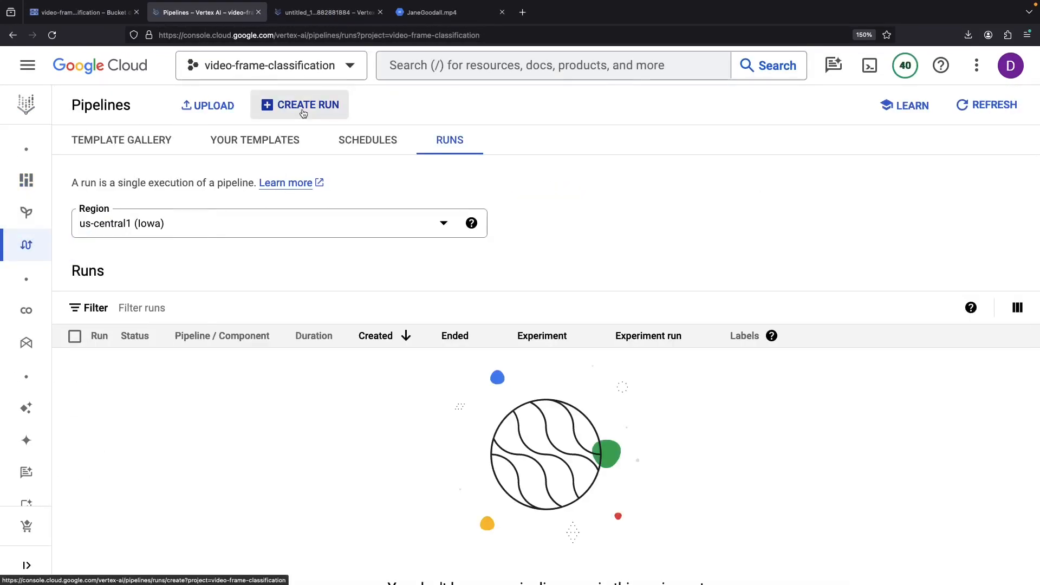
left_click(303, 111)
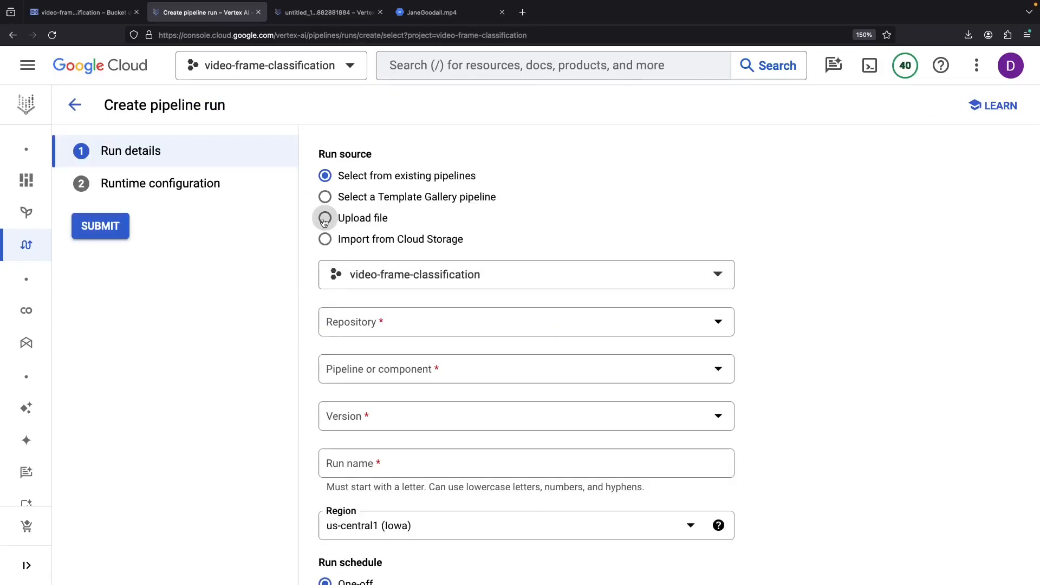
left_click(325, 241)
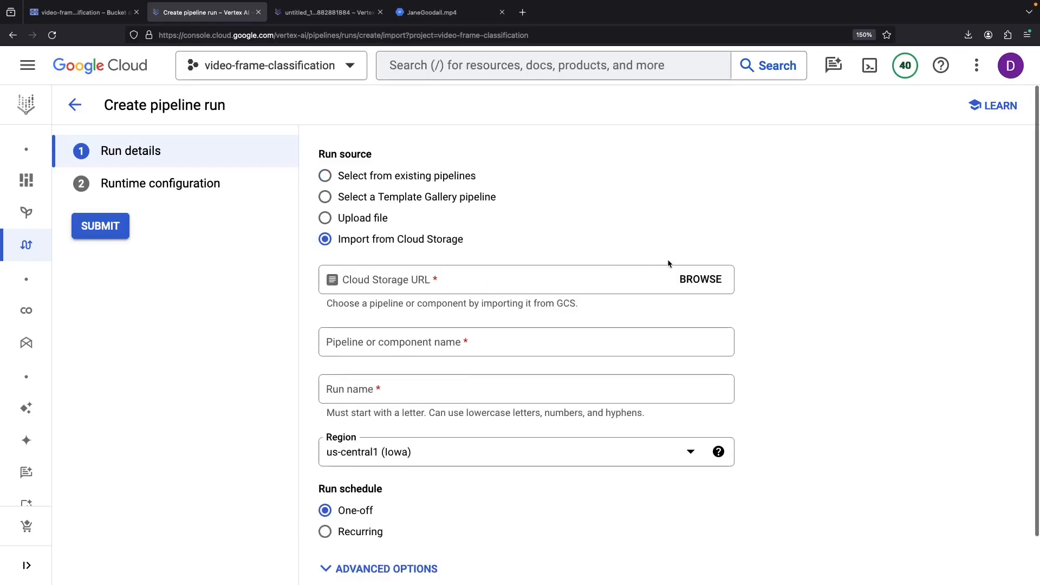
left_click(688, 283)
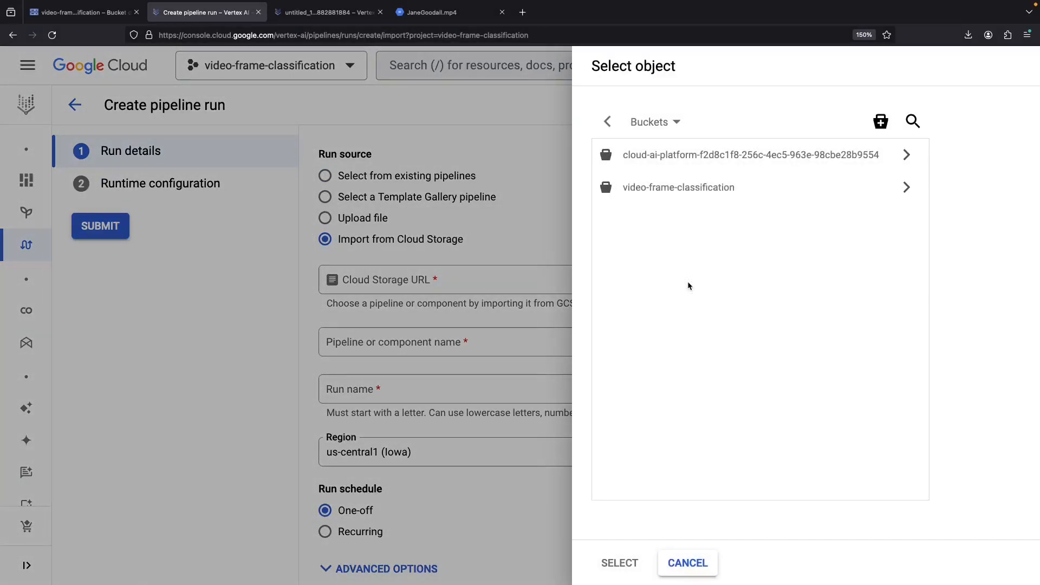
left_click(897, 189)
left_click(721, 190)
left_click(619, 563)
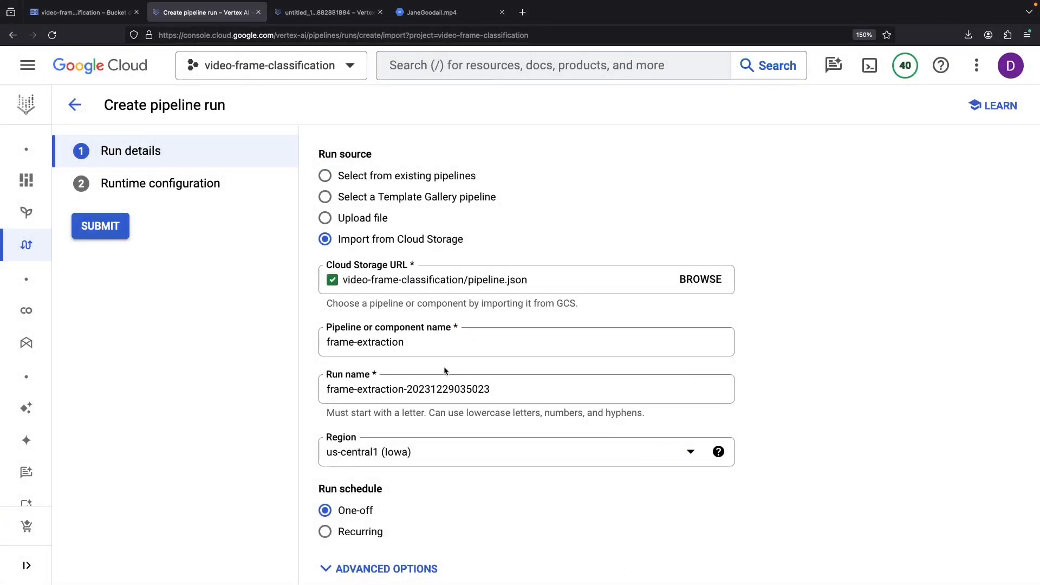
- Set the output directory to the video-frame-classification bucket and submit the run
scroll(377, 540, "down", 1)
left_click(379, 554)
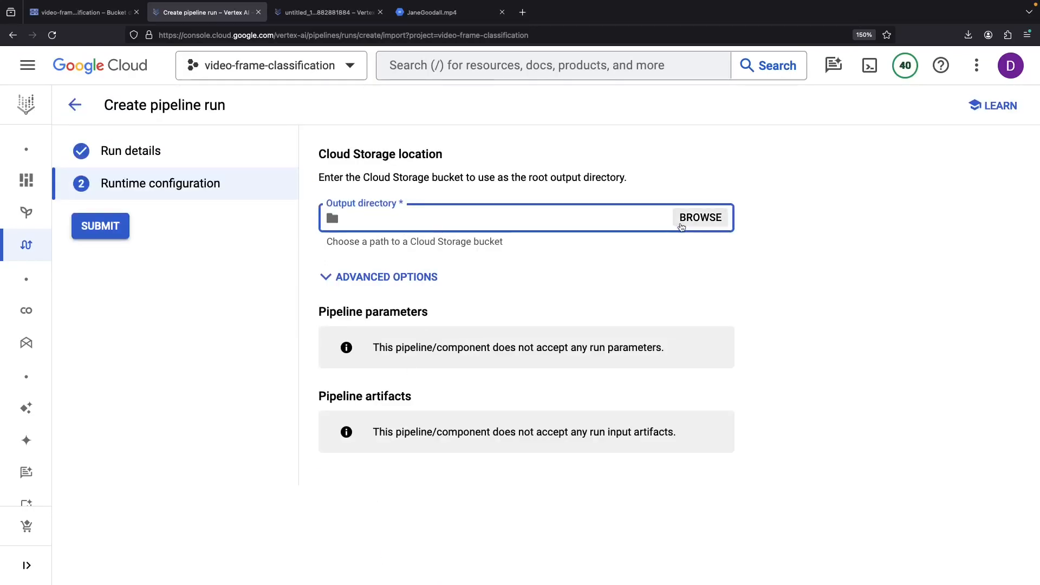
left_click(700, 217)
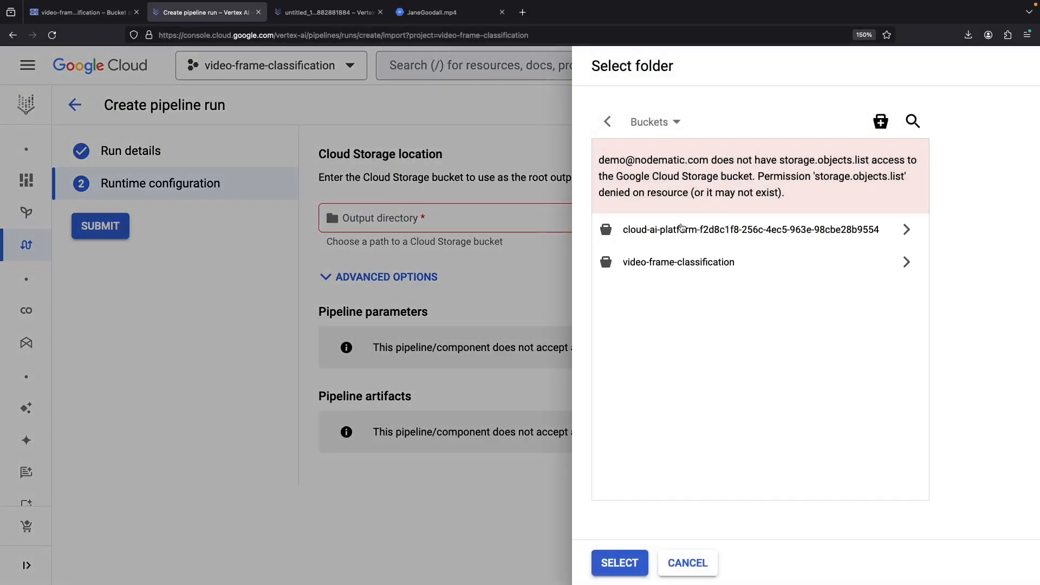
left_click(906, 264)
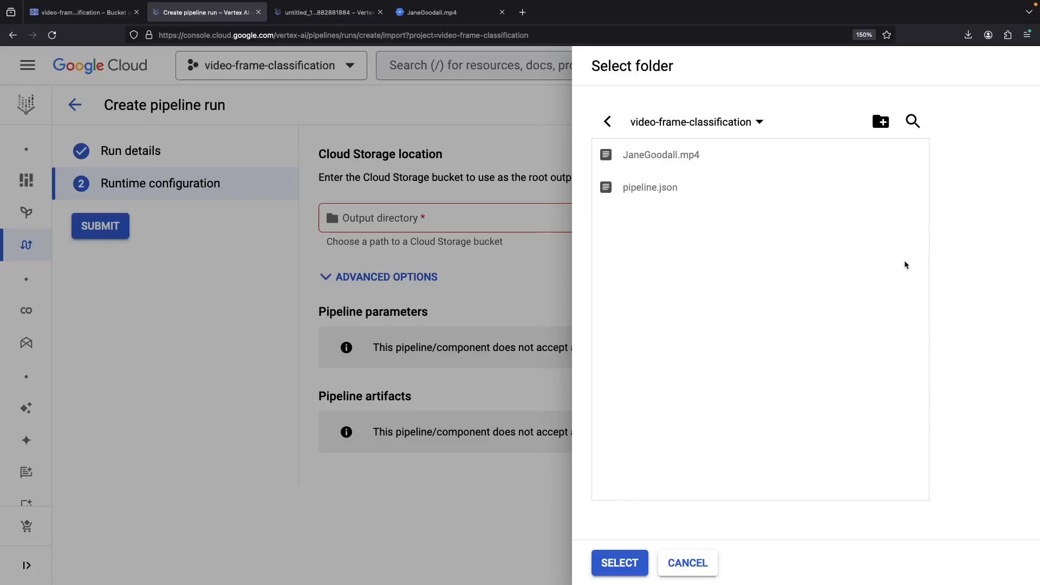
left_click(614, 566)
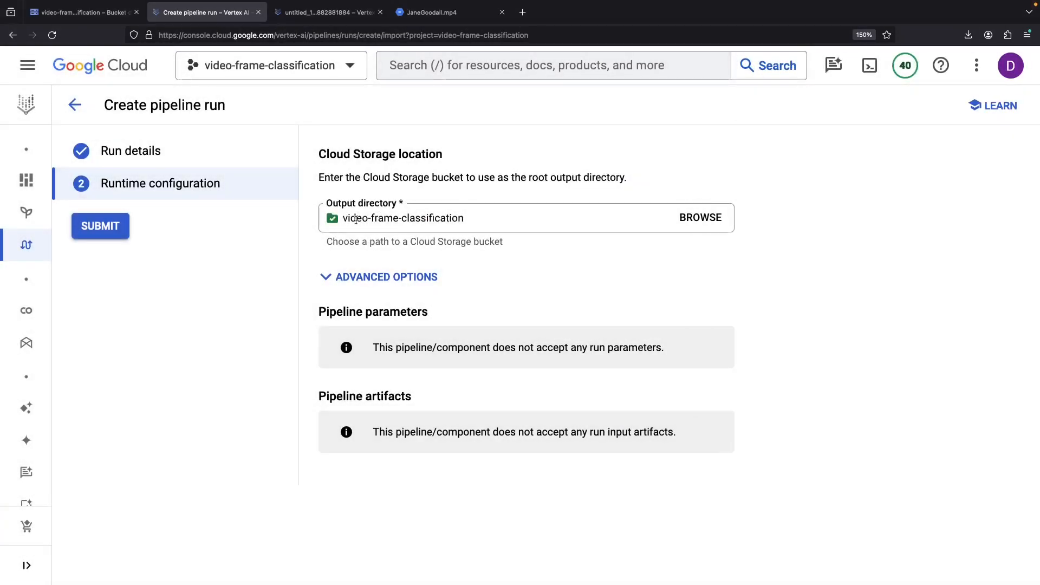
left_click(100, 227)
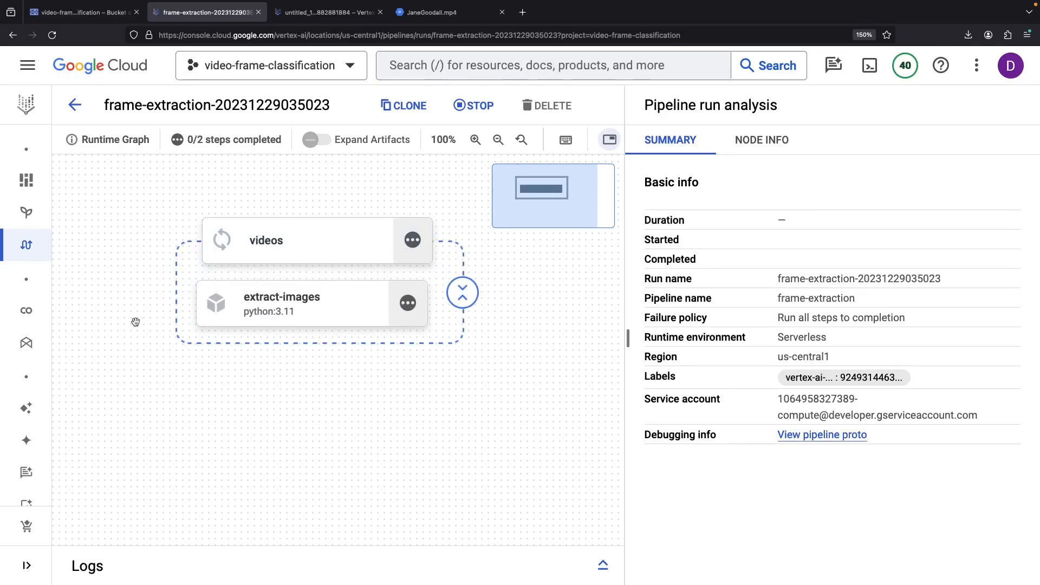
- Inspect the failed extract-images step's logs, finding NameError 'BUCKET' is not defined, then return to the bucket page
left_click(415, 276)
left_click(488, 417)
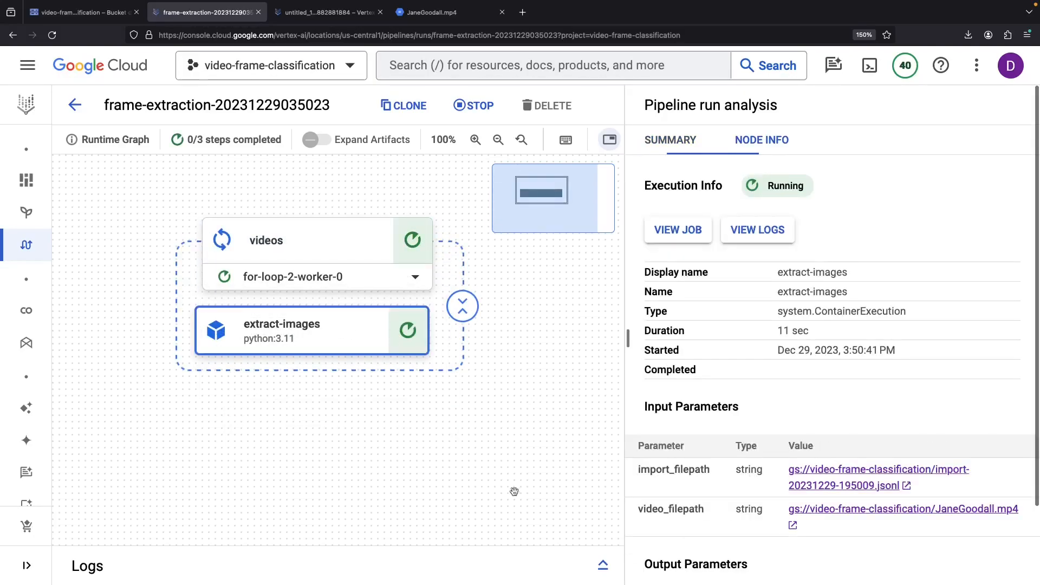
left_click(603, 565)
left_click_drag(349, 245, 351, 406)
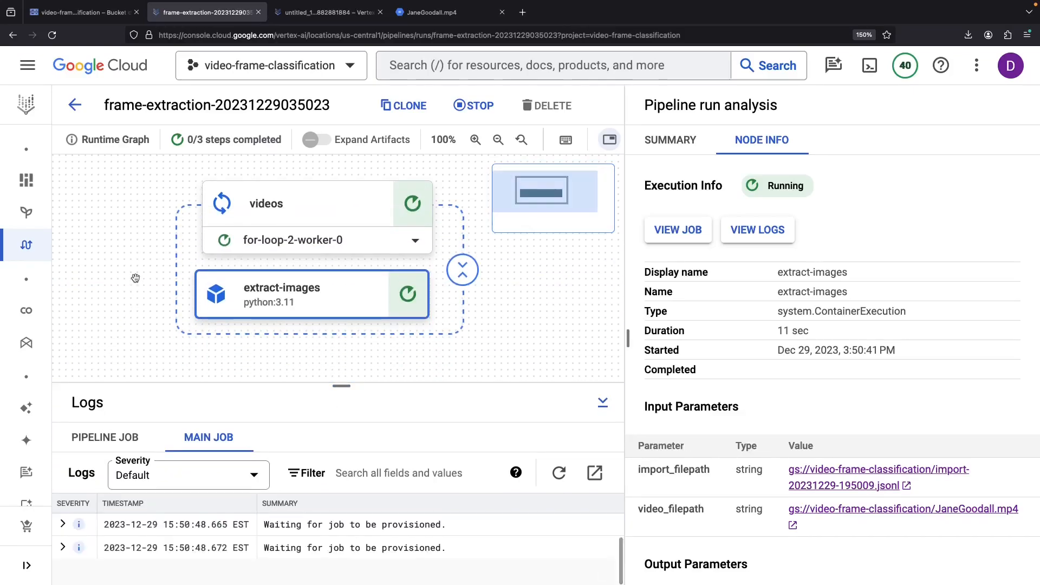
left_click(559, 442)
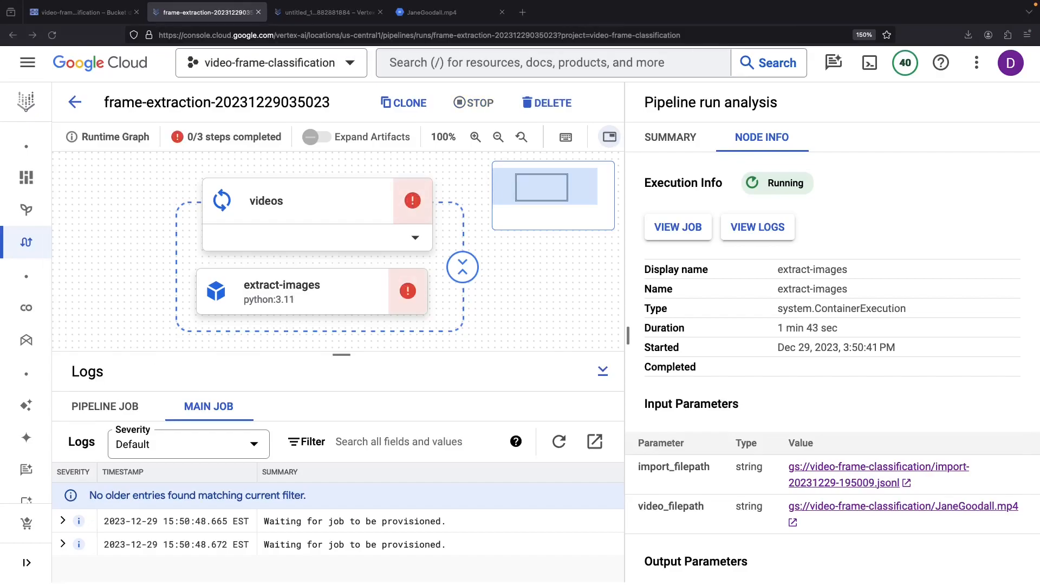
left_click(271, 307)
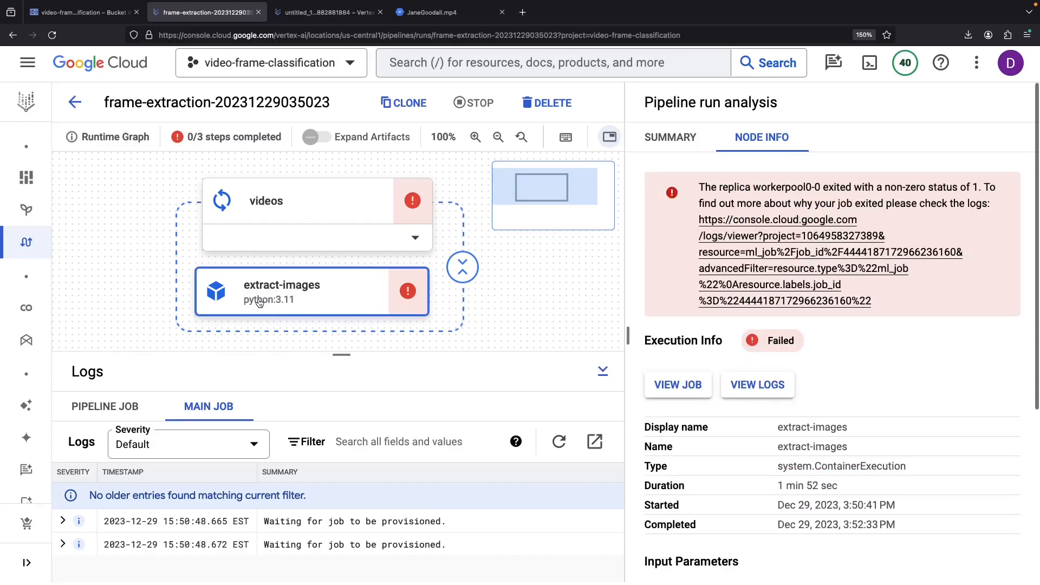
left_click(559, 444)
scroll(402, 511, "down", 10)
scroll(402, 510, "down", 5)
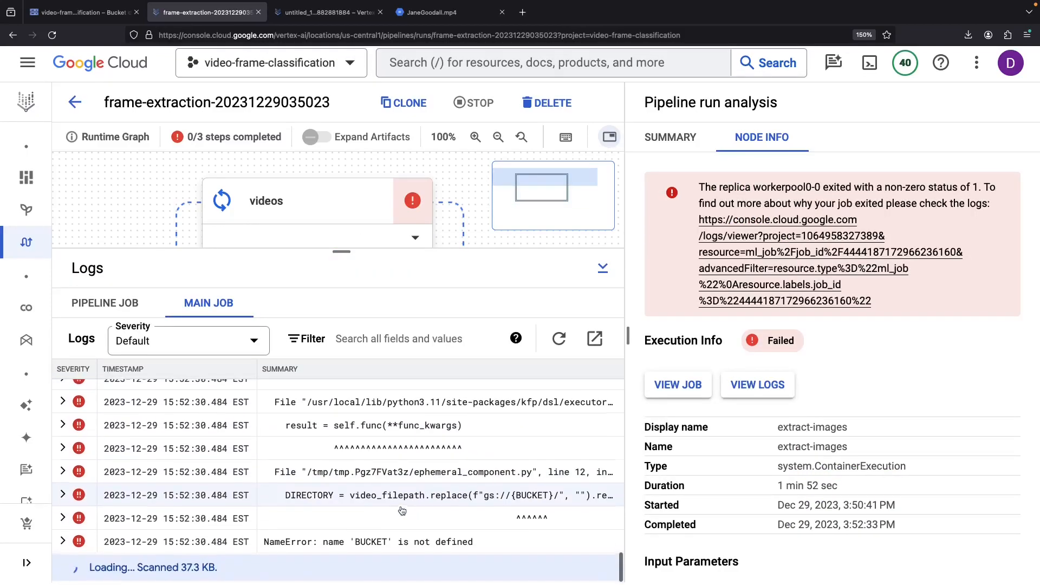
left_click(81, 12)
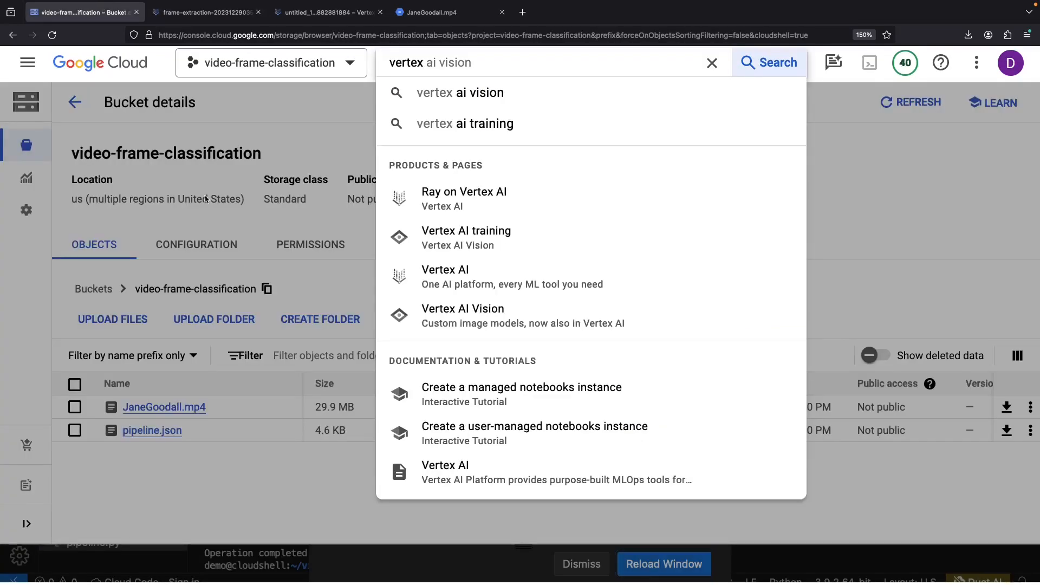
- Clear the leftover search text and reload the disconnected Cloud Shell Editor at full size
double_click(461, 60)
key("BackSpace")
left_click(276, 152)
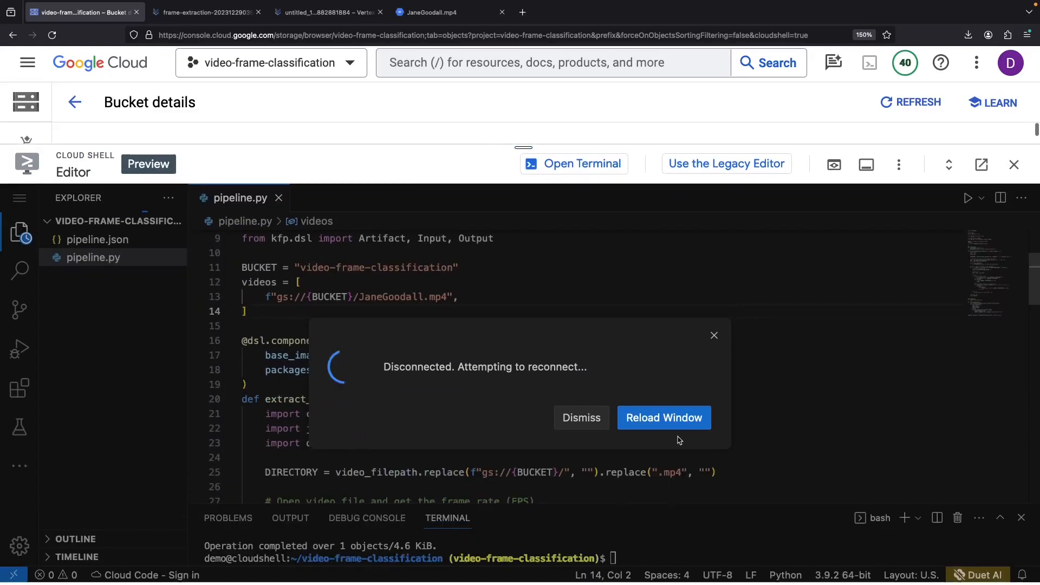
left_click(665, 423)
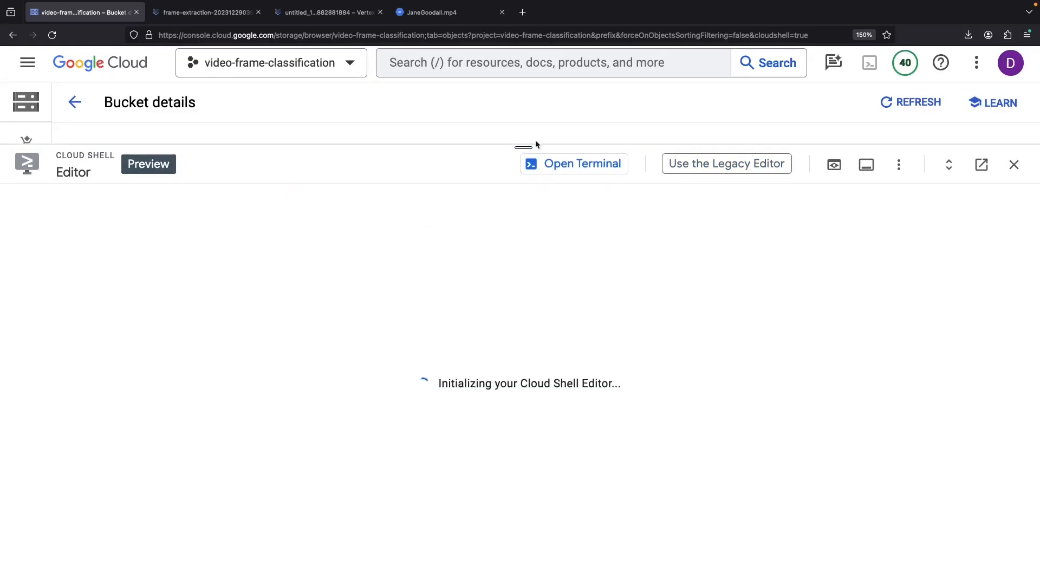
left_click_drag(537, 144, 536, 86)
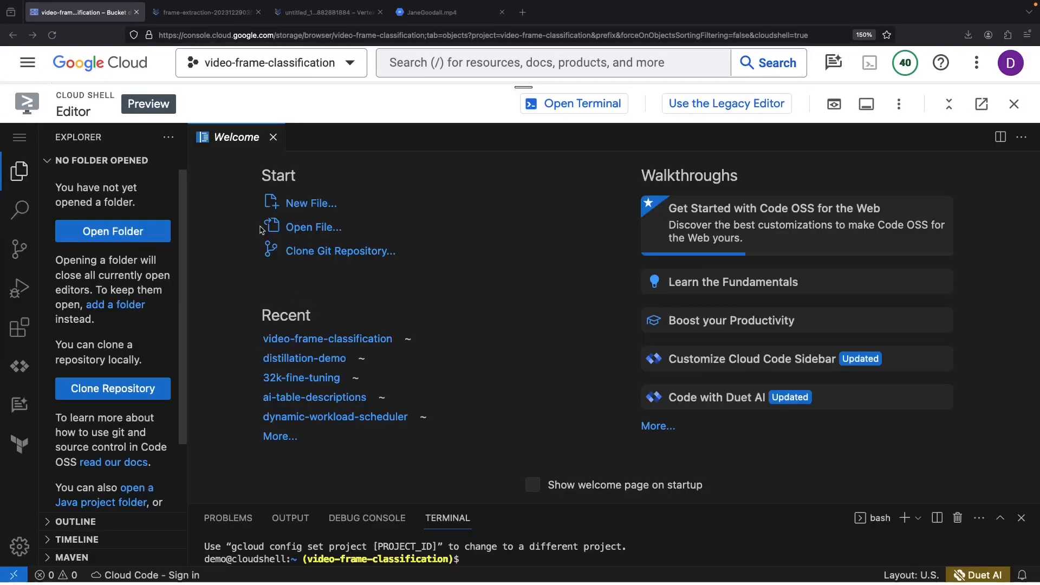
- Open the video-frame-classification folder in the Cloud Shell Editor
left_click(154, 228)
type("vid")
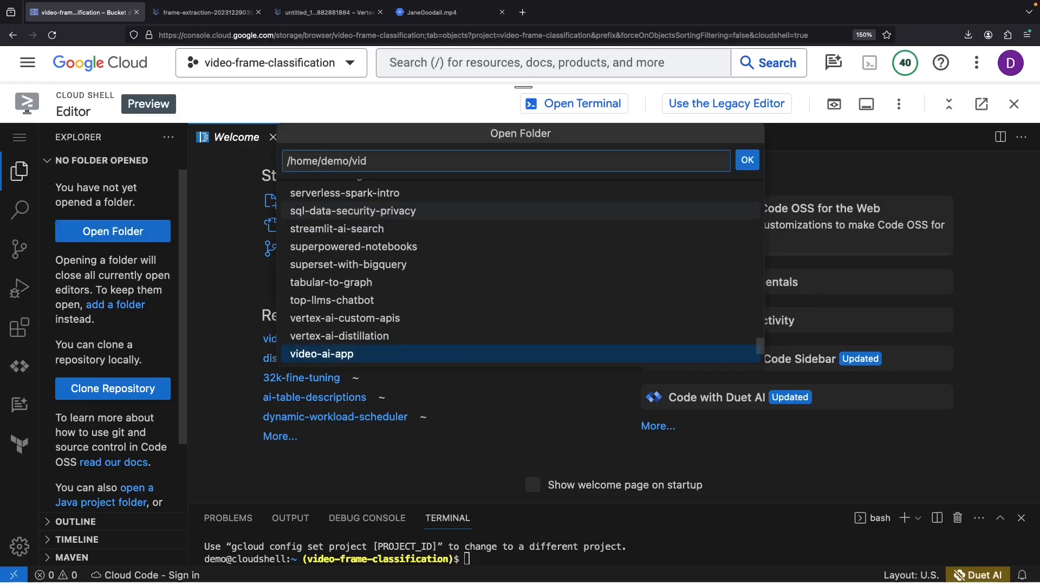
type("eo-f")
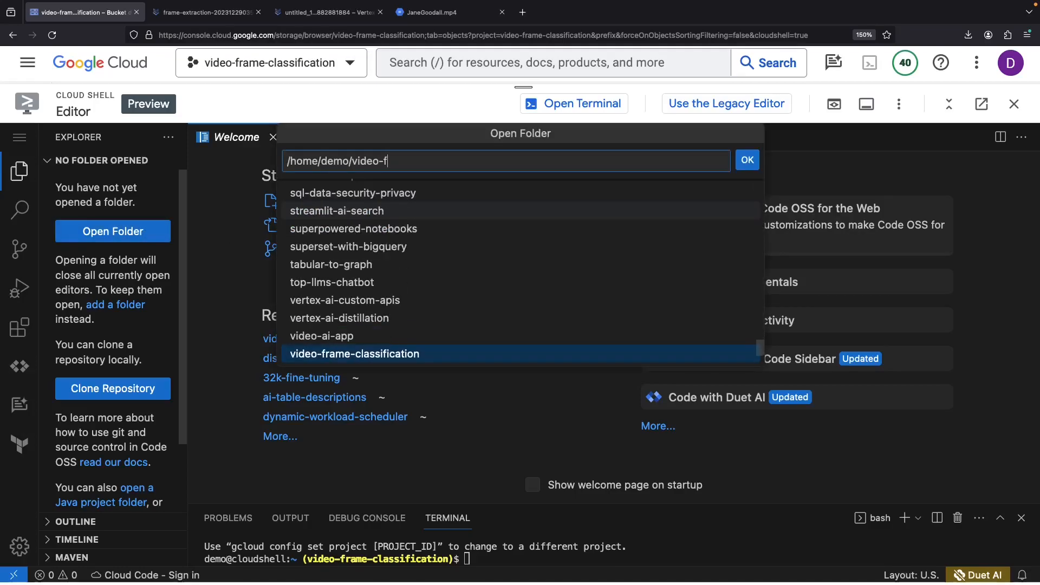
type("ram")
key("Tab")
key("Return")
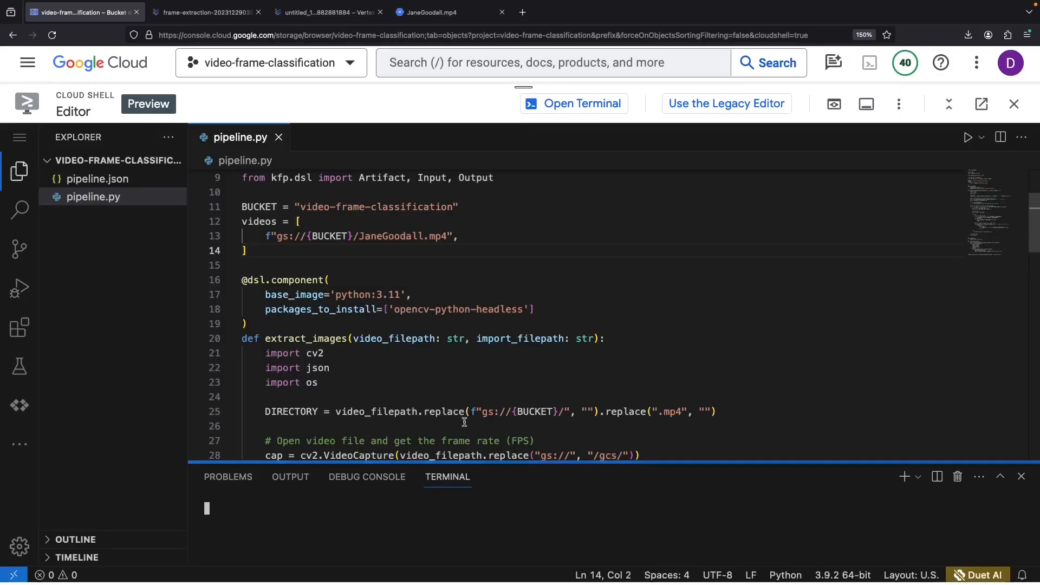
- Locate the BUCKET variable definition on line 11 of pipeline.py
left_click(407, 339)
double_click(259, 206)
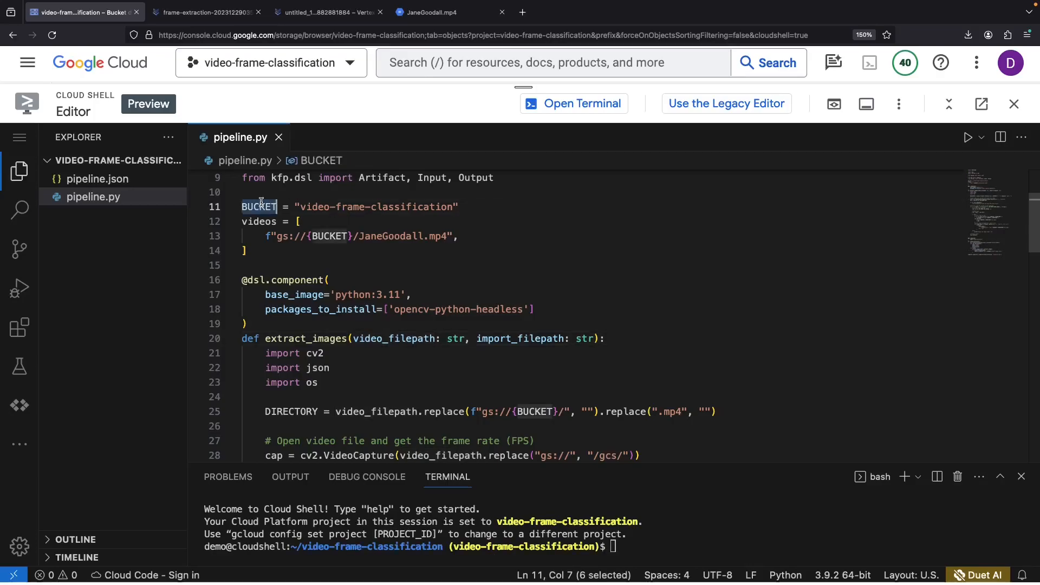
scroll(344, 298, "down", 1)
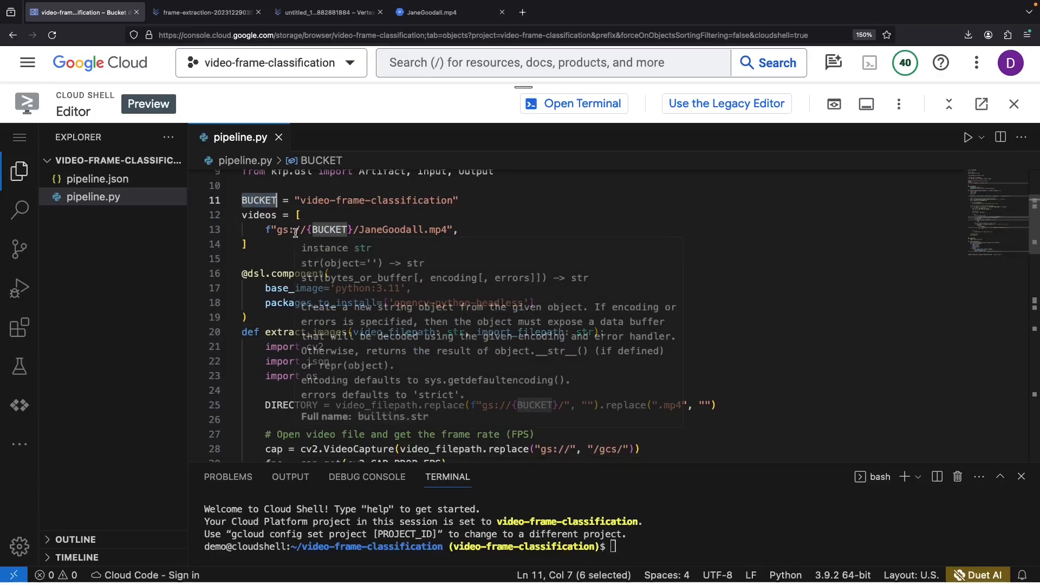
left_click(263, 302)
scroll(317, 355, "down", 4)
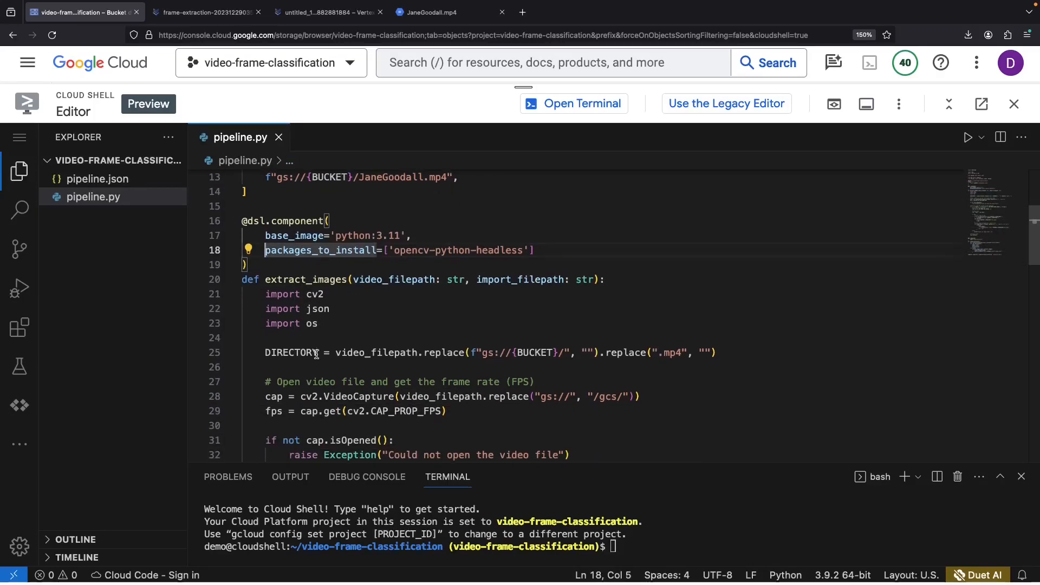
scroll(317, 355, "up", 6)
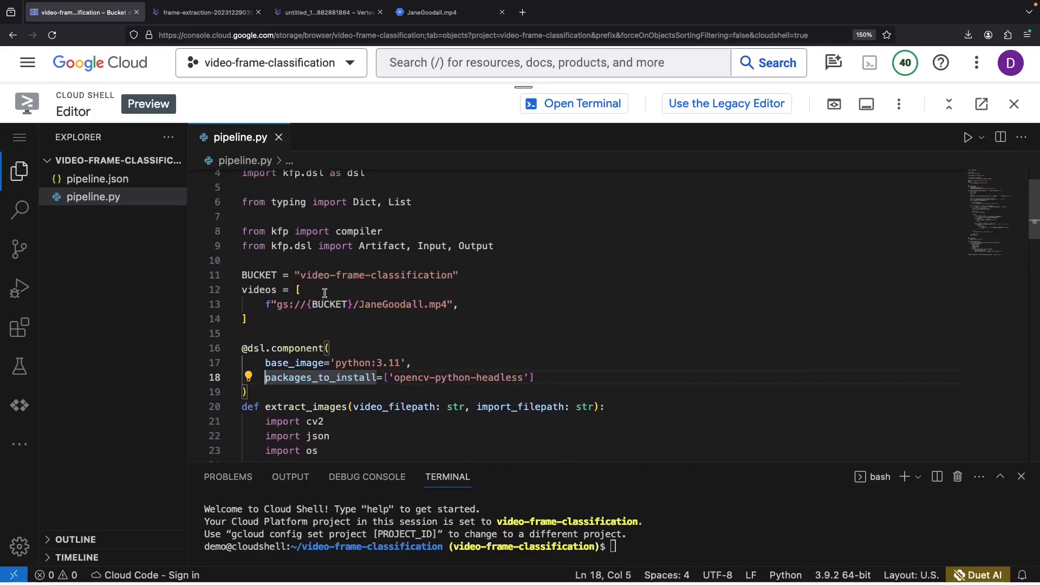
- Delete the BUCKET definition line holding the video-frame-classification bucket name
double_click(315, 276)
key("ctrl+shift+Right")
left_click(325, 279)
left_click(311, 275)
left_click_drag(310, 275, 429, 275)
key("ctrl+c")
key("BackSpace")
key("shift+Home")
key("BackSpace")
key("BackSpace")
- Replace all seven {BUCKET} occurrences in pipeline.py with video-frame-classification
key("ctrl+f")
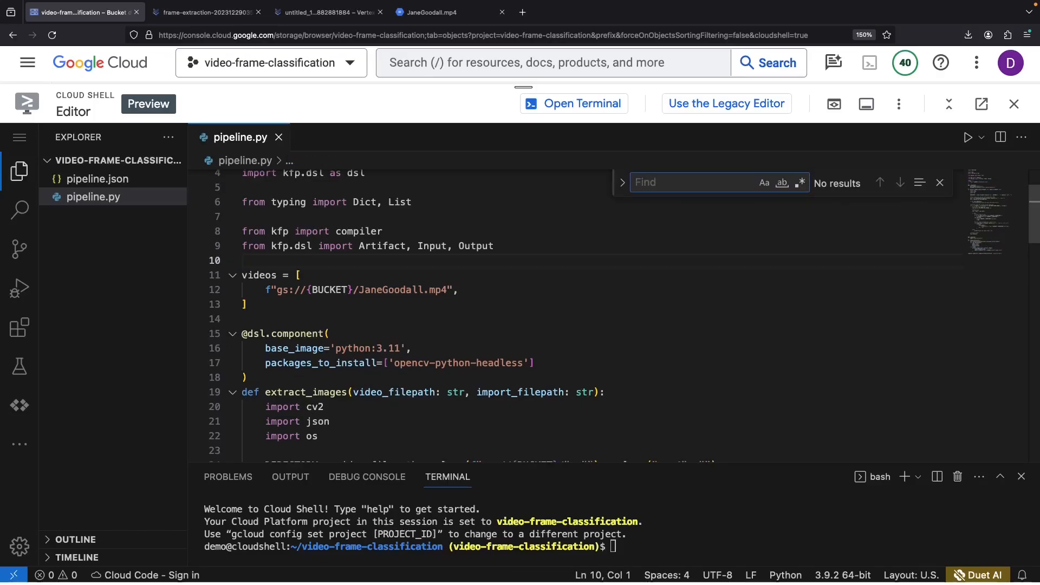
type("{BUCKET}")
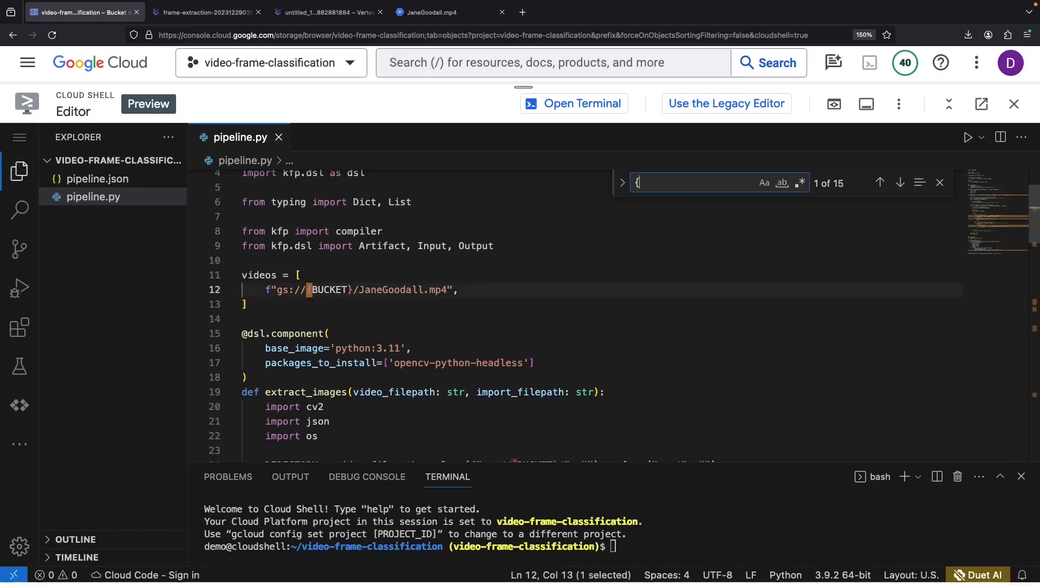
left_click(622, 182)
left_click(653, 205)
key("ctrl+v")
left_click(821, 206)
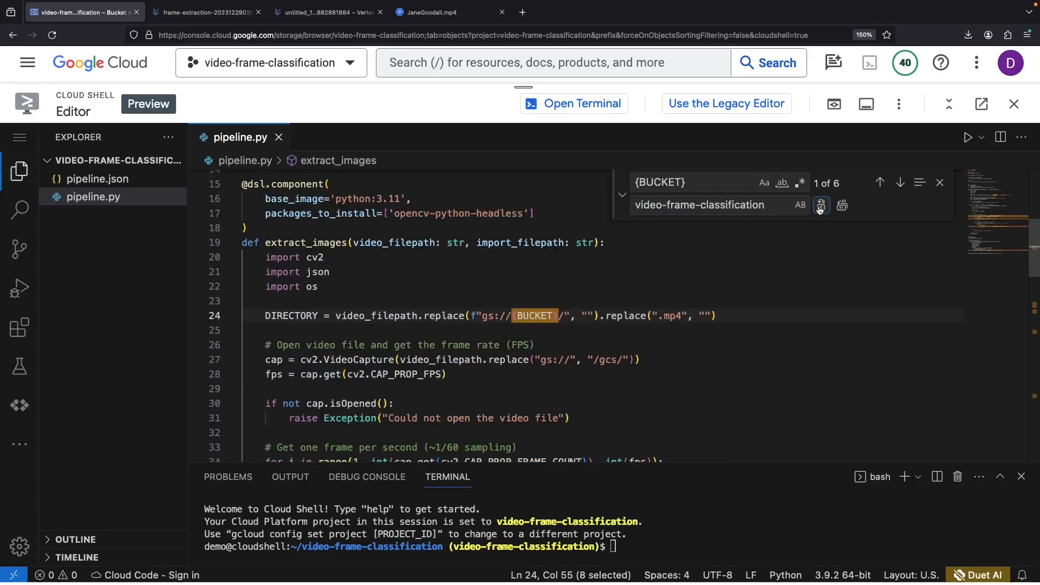
left_click(820, 206)
left_click(821, 206)
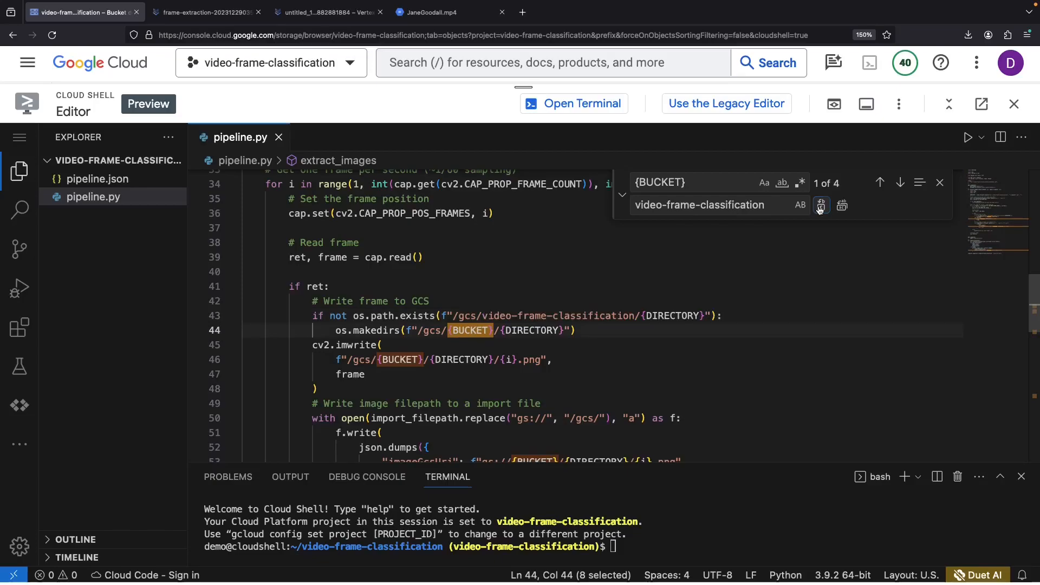
left_click(821, 206)
left_click(820, 206)
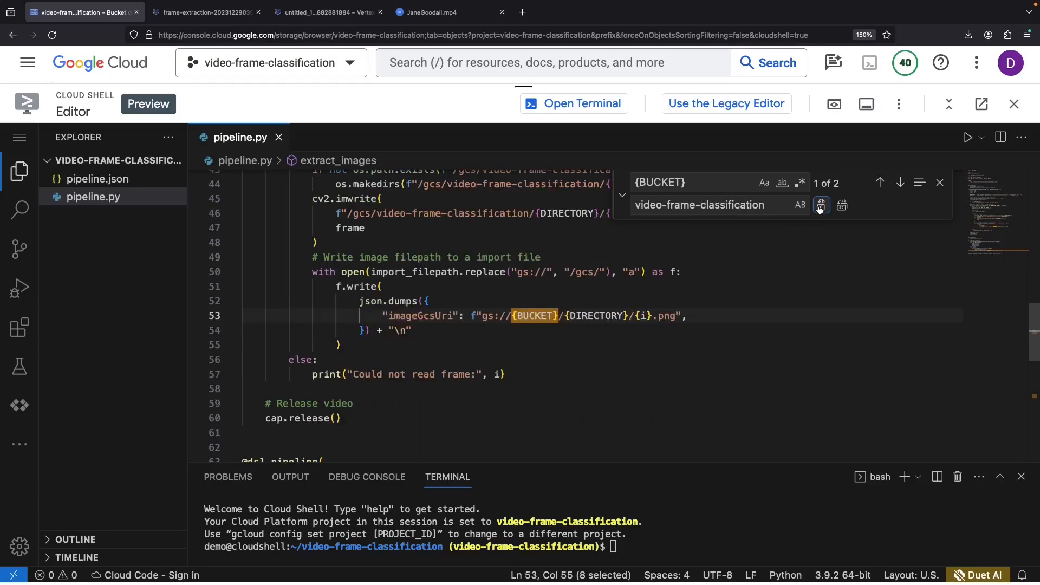
left_click(821, 206)
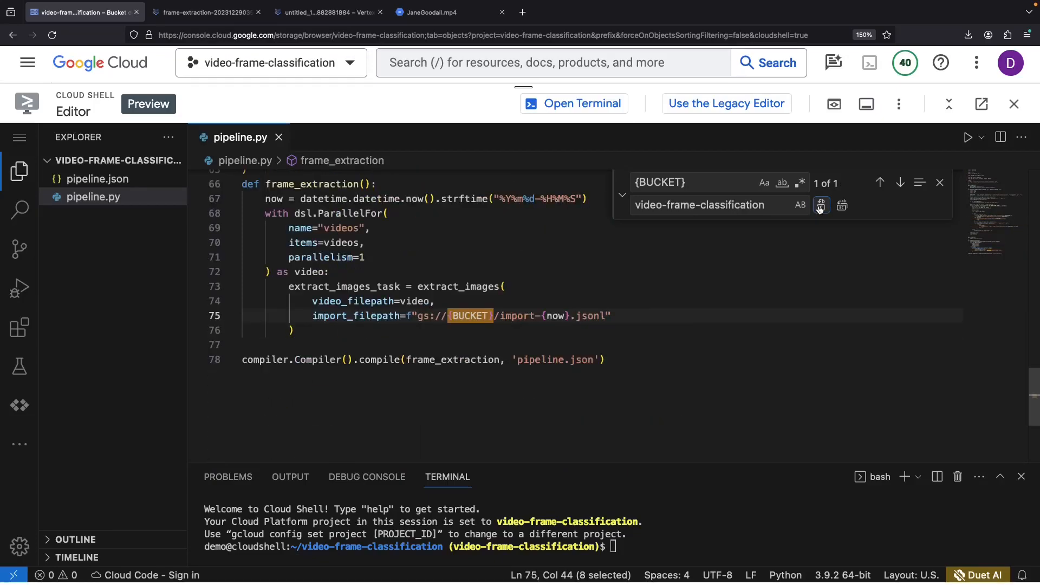
left_click(821, 206)
left_click(729, 503)
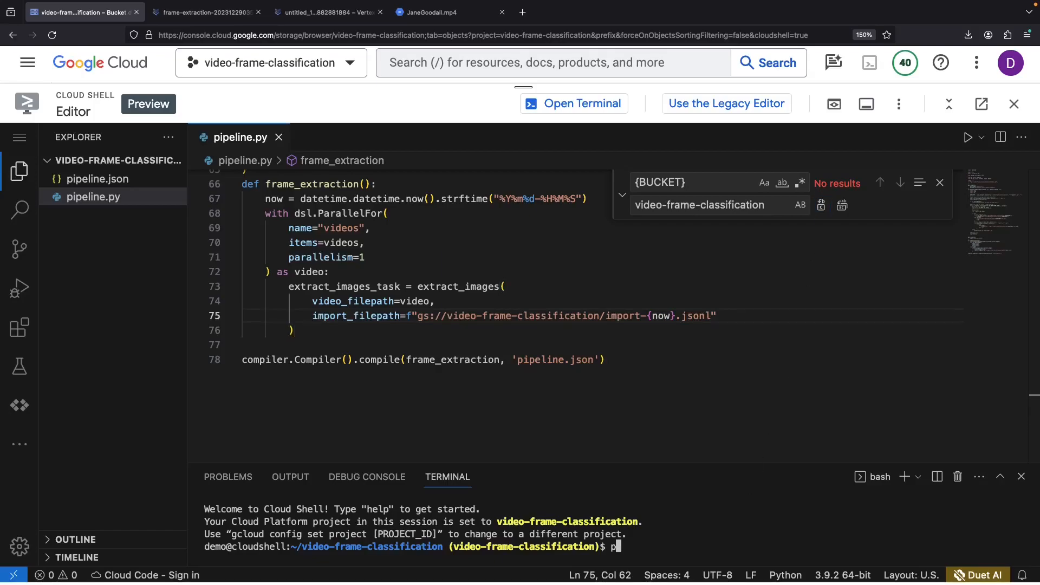
- Compile pipeline.py with python3, installing the missing kfp package with sudo pip3 first
type("python3 pipeline.py")
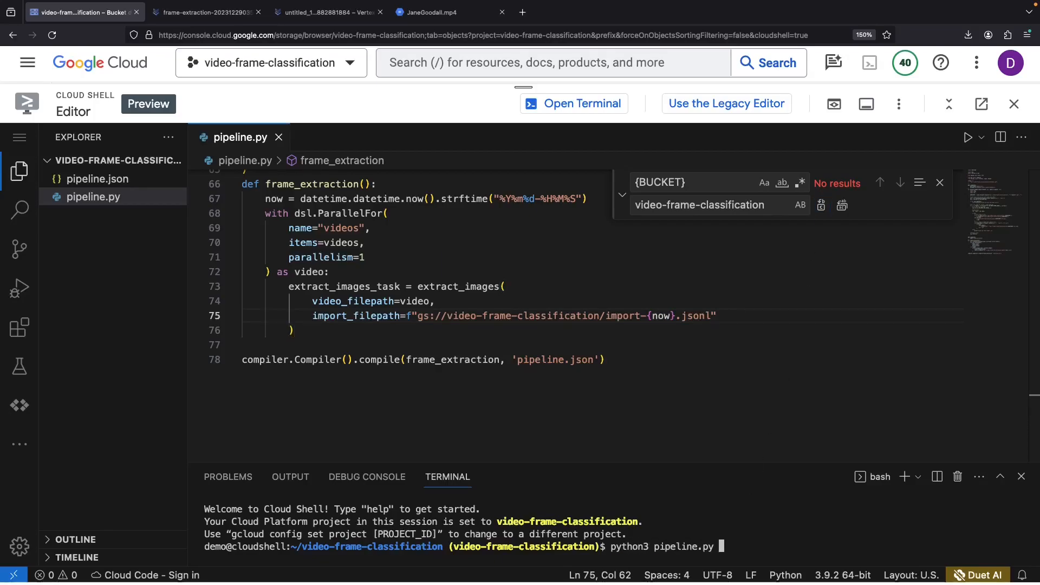
key("Return")
type("sudo pip3 ins")
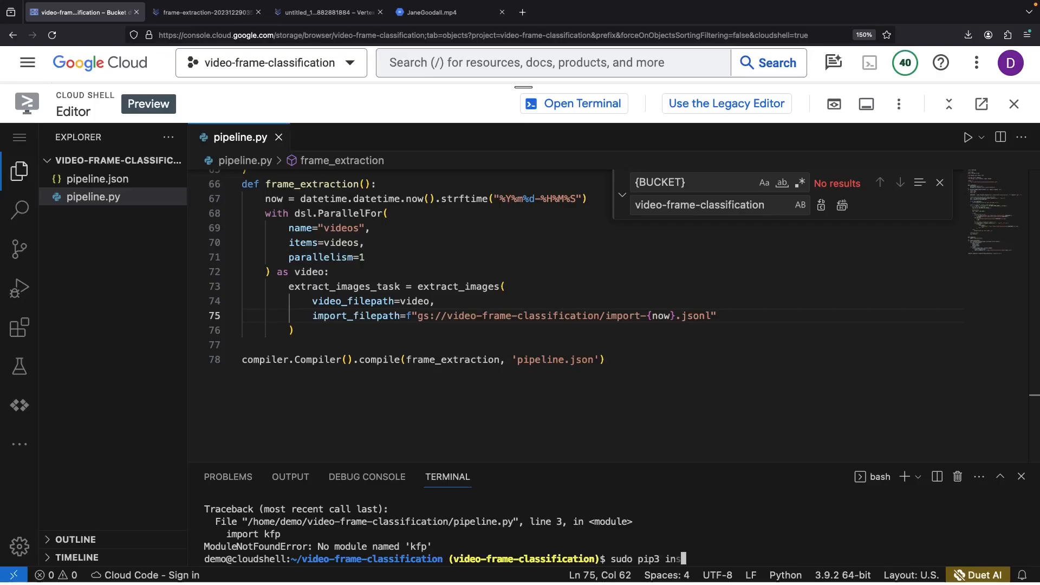
type("tall kfp")
key("Return")
left_click_drag(699, 464, 702, 391)
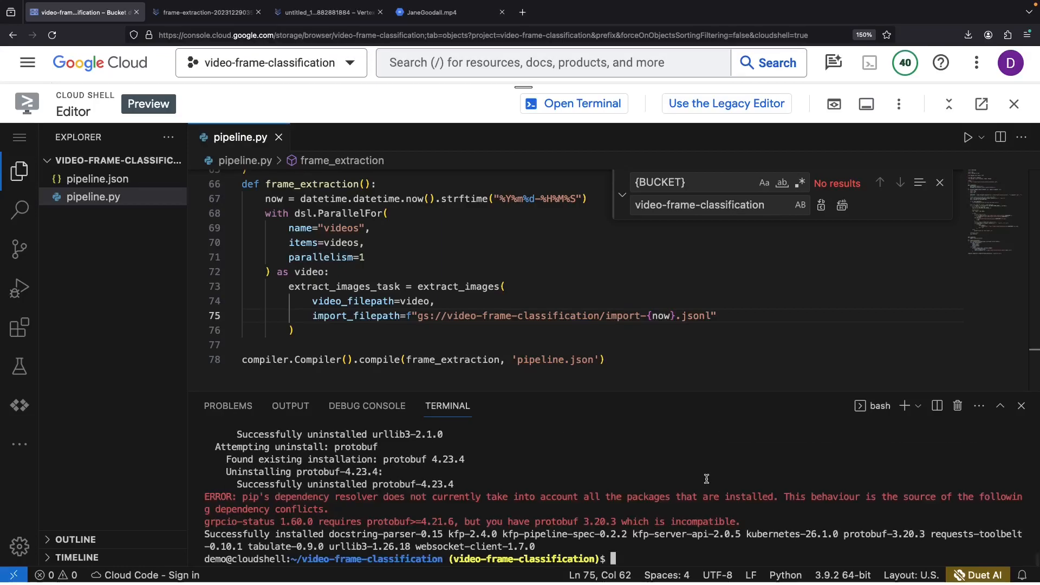
type("python3 pipeline.py")
key("Return")
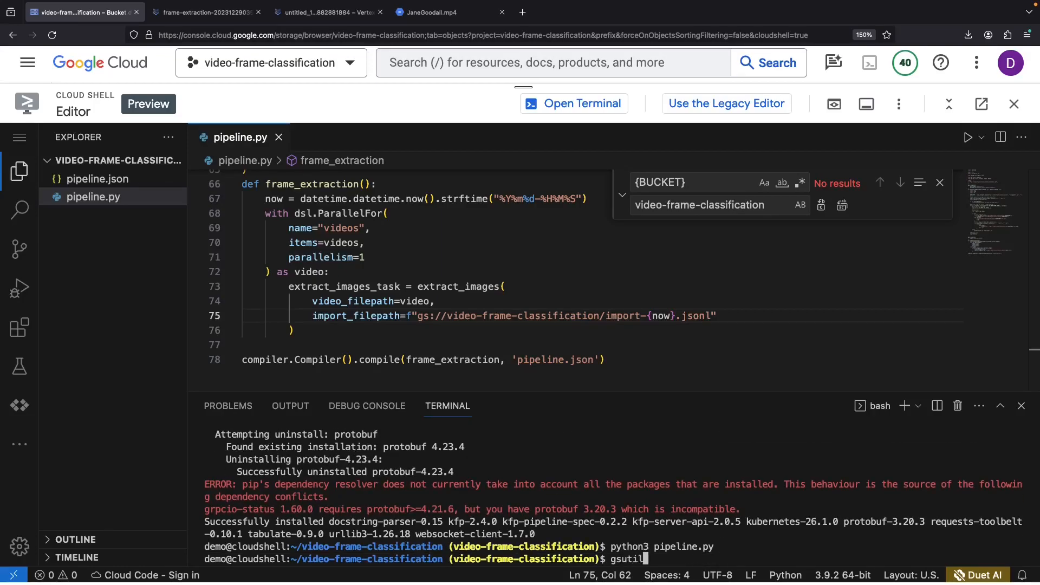
- Copy pipeline.json to gs://video-frame-classification with gsutil cp and view the bucket
key("Tab")
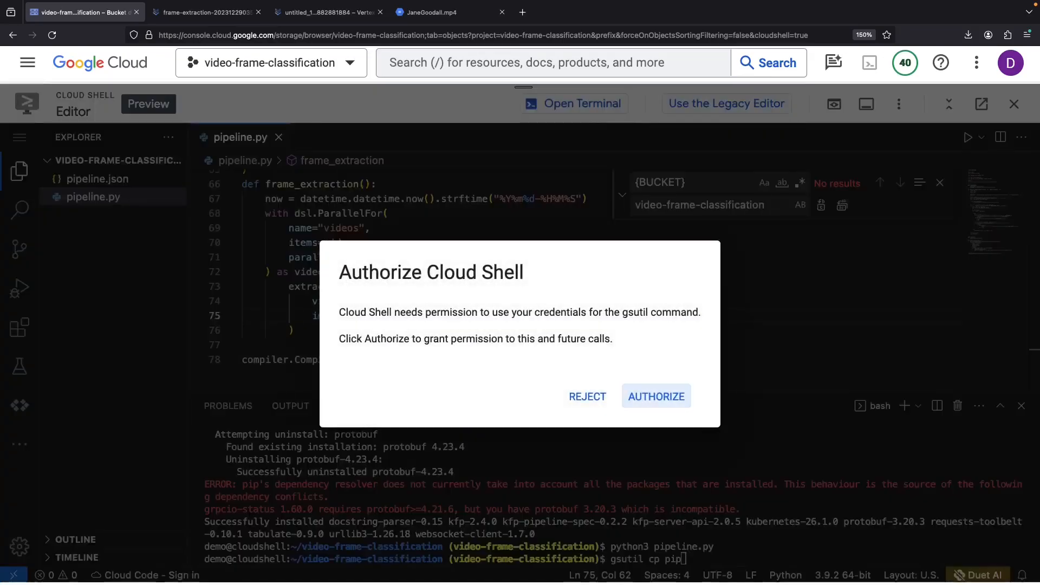
left_click(658, 395)
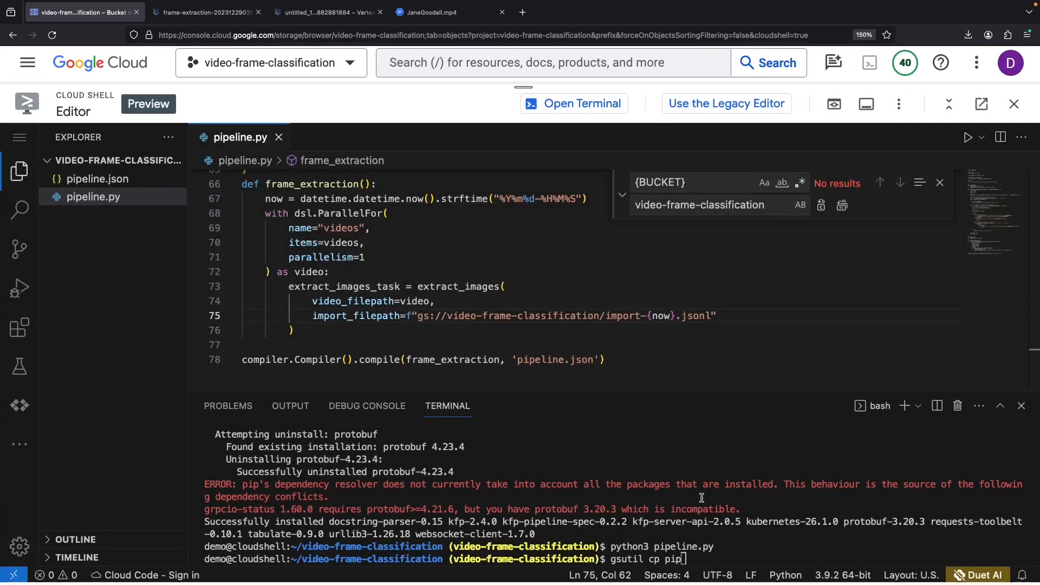
type("gsutil cp pip")
key("Tab")
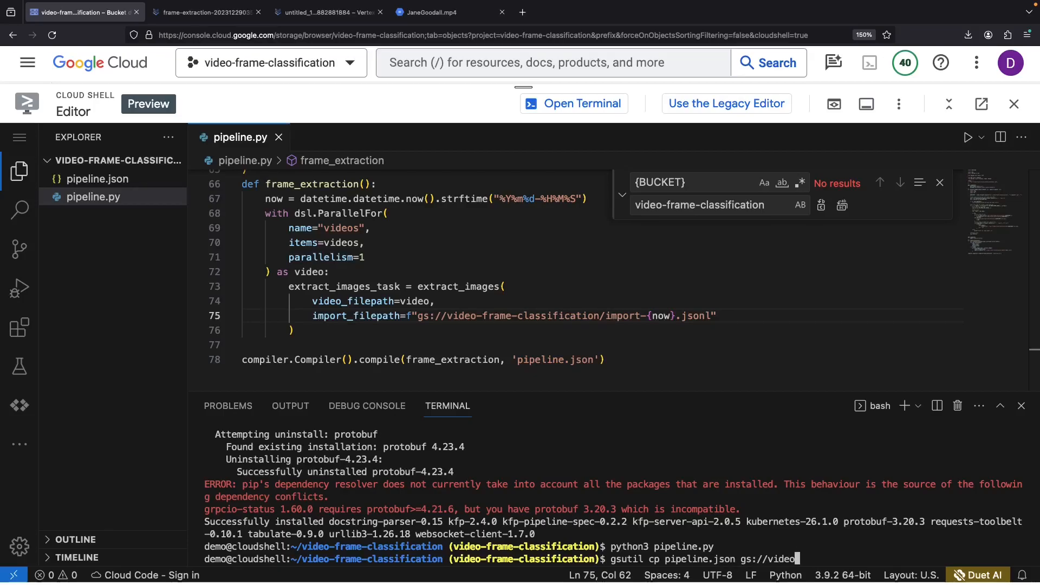
type("json gs://video-frame-classification/")
key("Return")
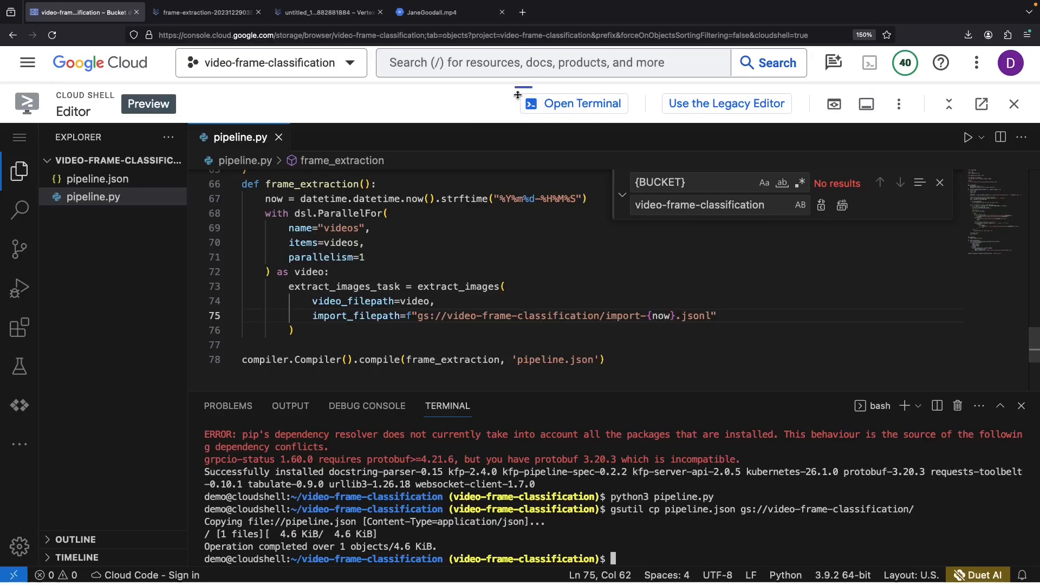
left_click_drag(523, 88, 520, 550)
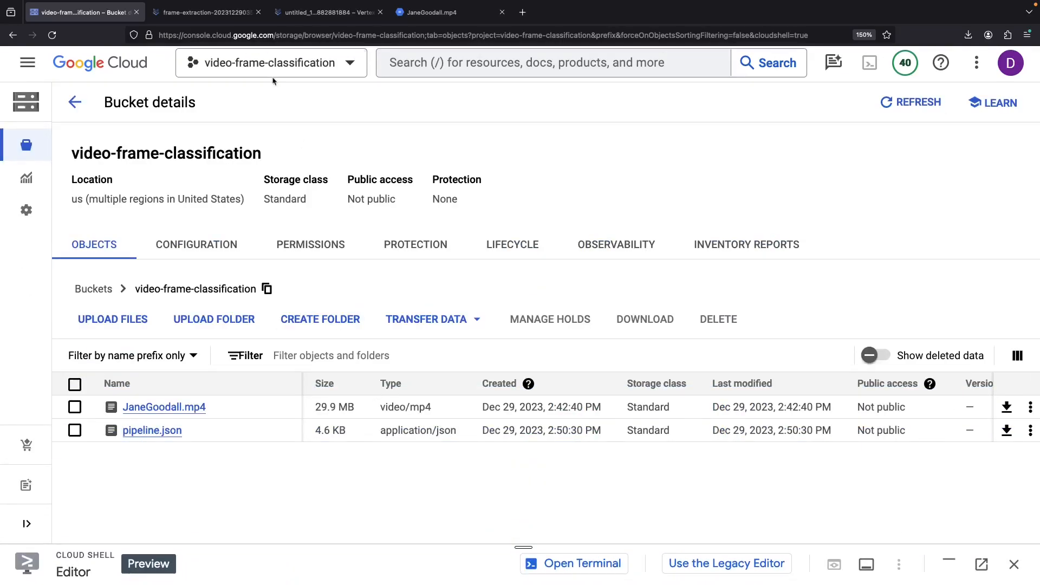
- Create a new pipeline run using pipeline.json imported from the video-frame-classification bucket
left_click(223, 15)
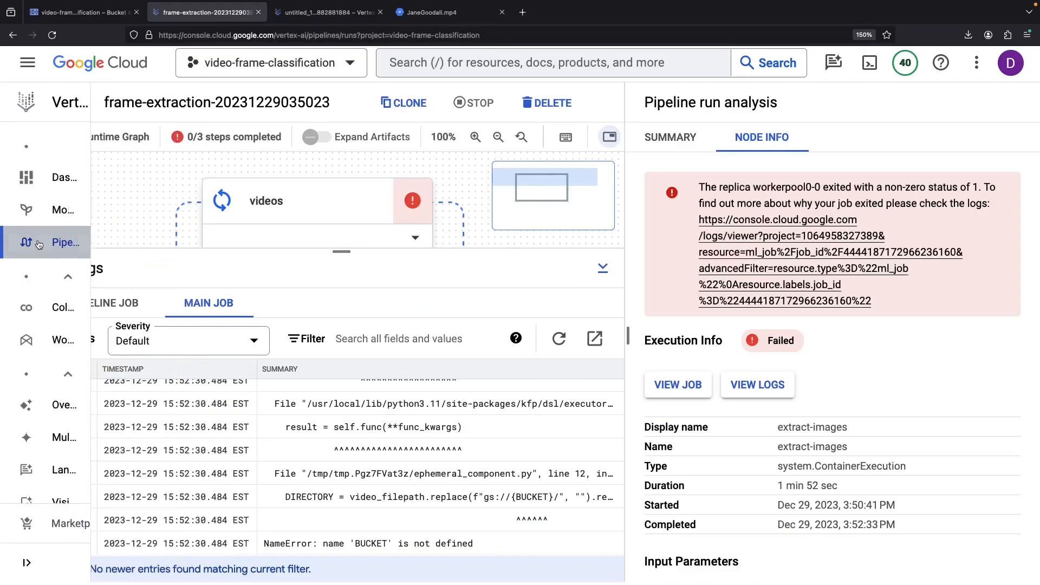
left_click(63, 238)
left_click(300, 102)
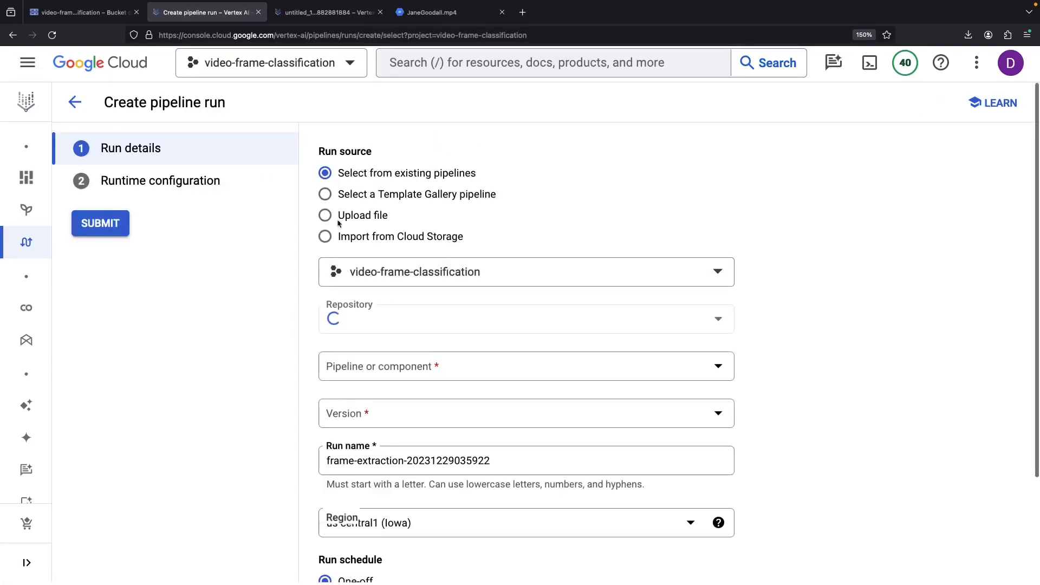
left_click(325, 215)
left_click(394, 239)
left_click(700, 277)
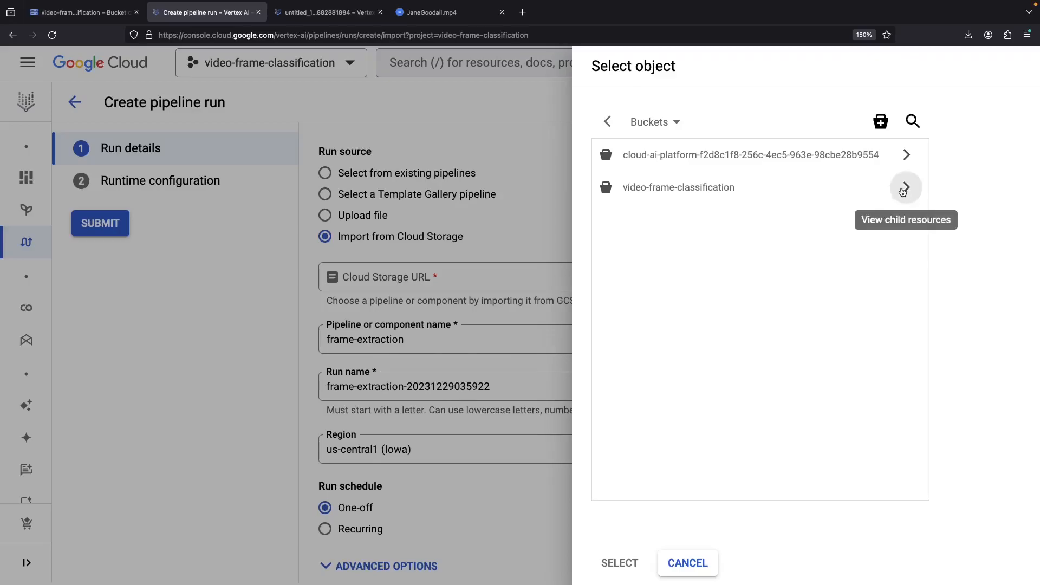
left_click(905, 186)
left_click(740, 202)
left_click(619, 563)
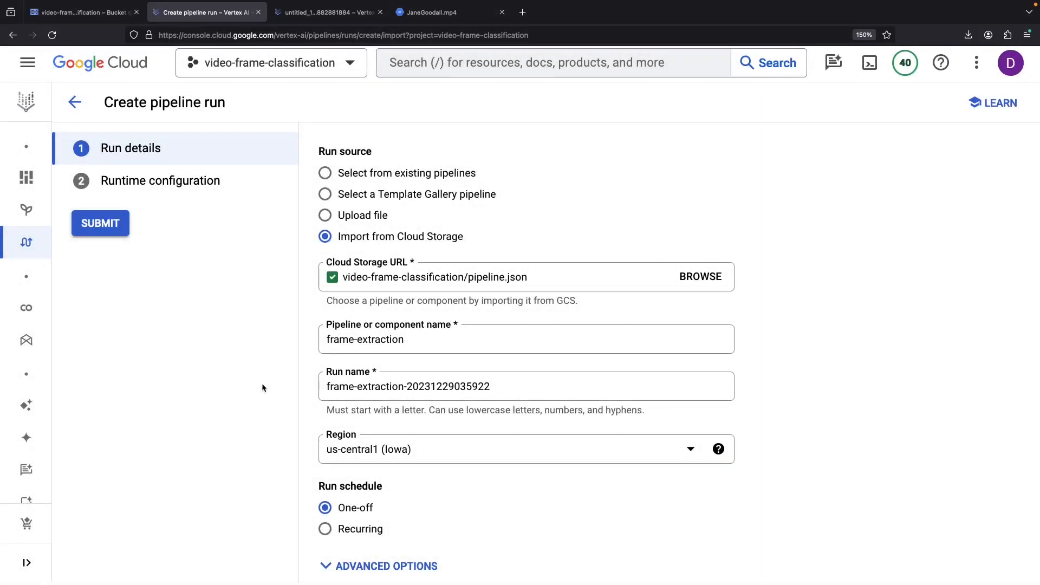
- Set the run's output directory to the video-frame-classification bucket and submit it
scroll(262, 388, "down", 2)
left_click(355, 553)
left_click(701, 215)
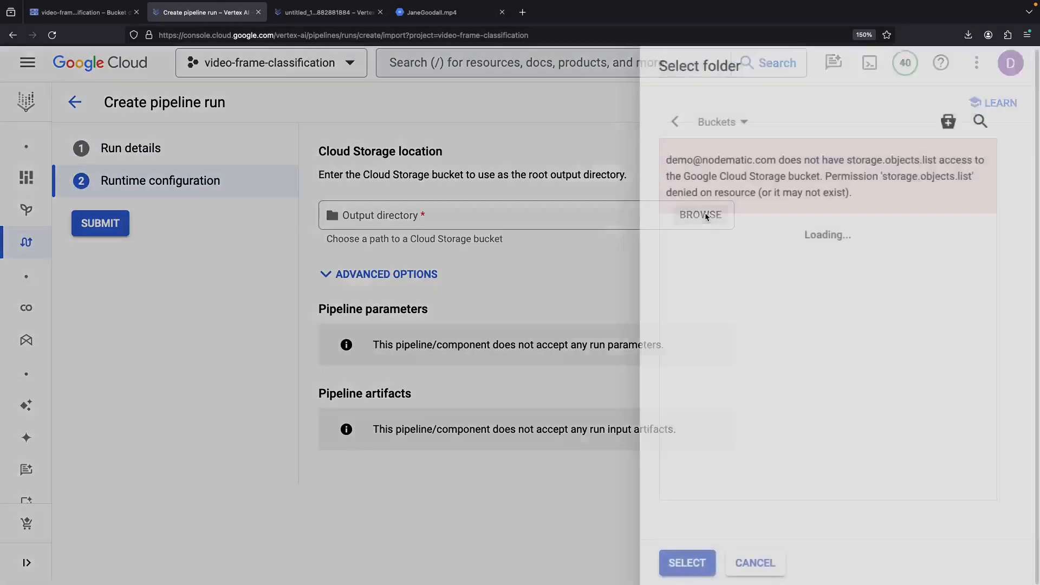
left_click(906, 262)
left_click(617, 564)
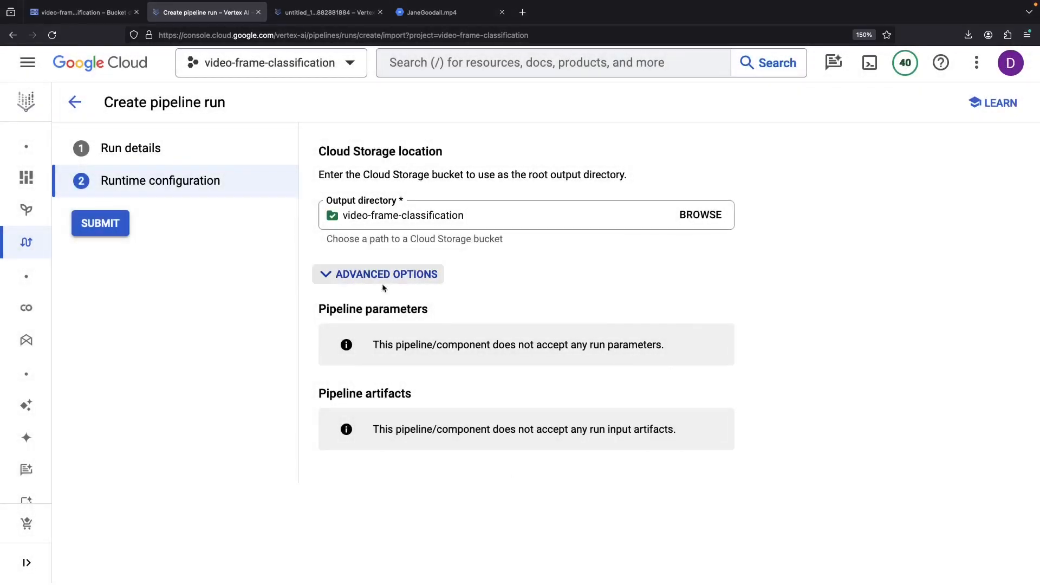
left_click(120, 226)
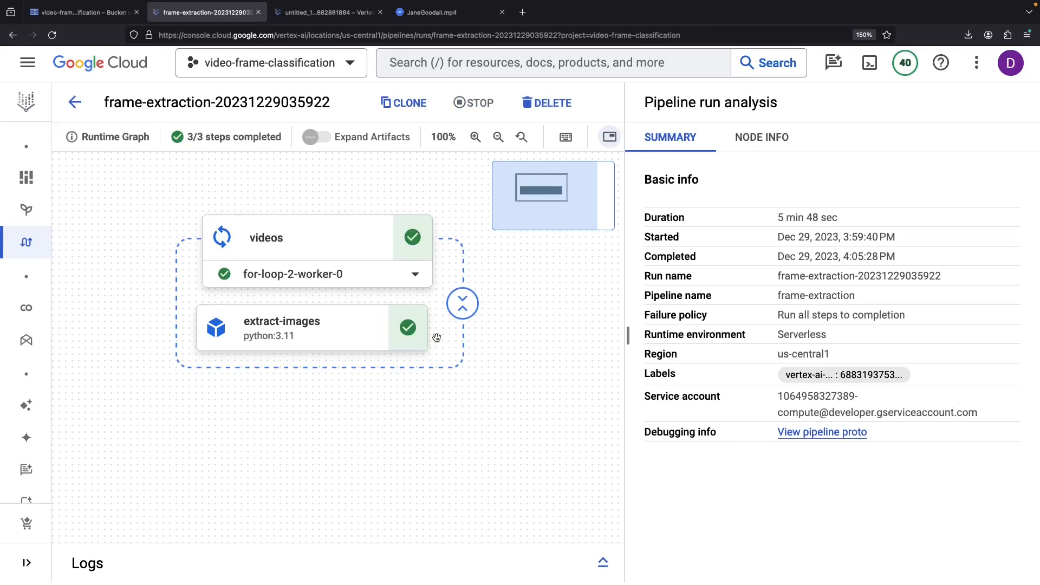
- Follow the extract-images output location and browse the extracted frames in the JaneGoodall folder
left_click(373, 334)
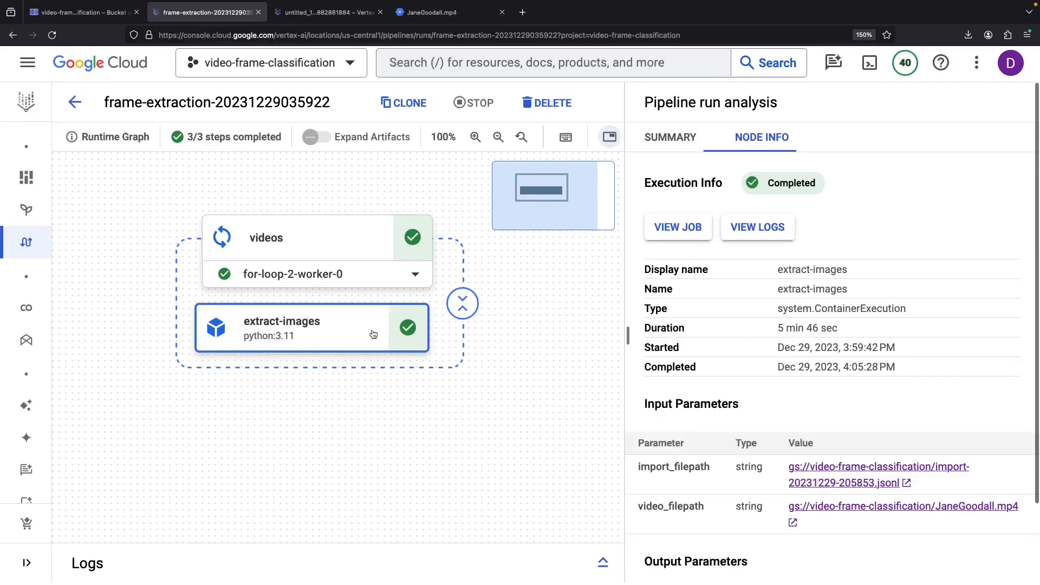
left_click(851, 475)
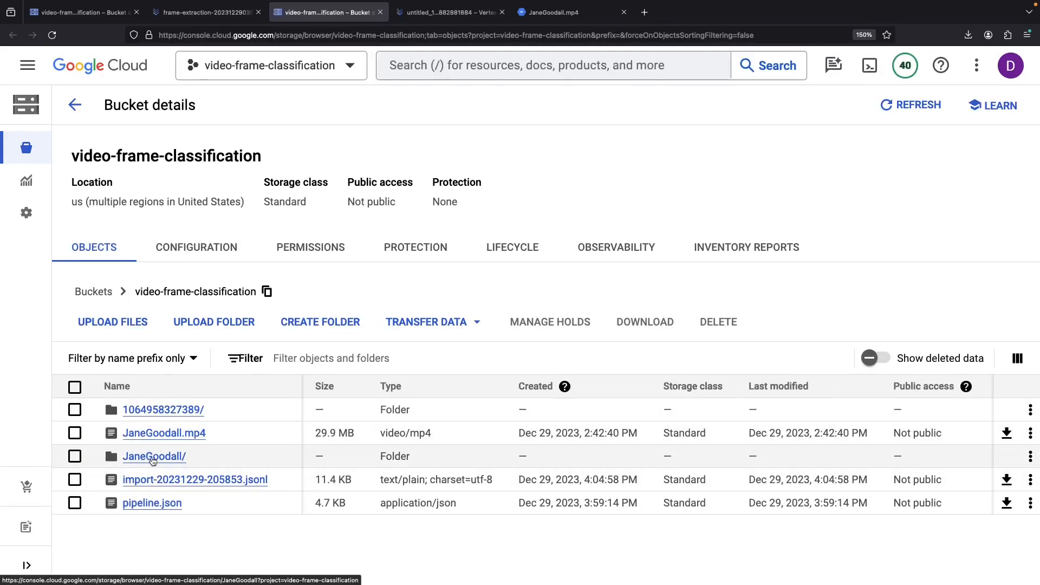
left_click(153, 458)
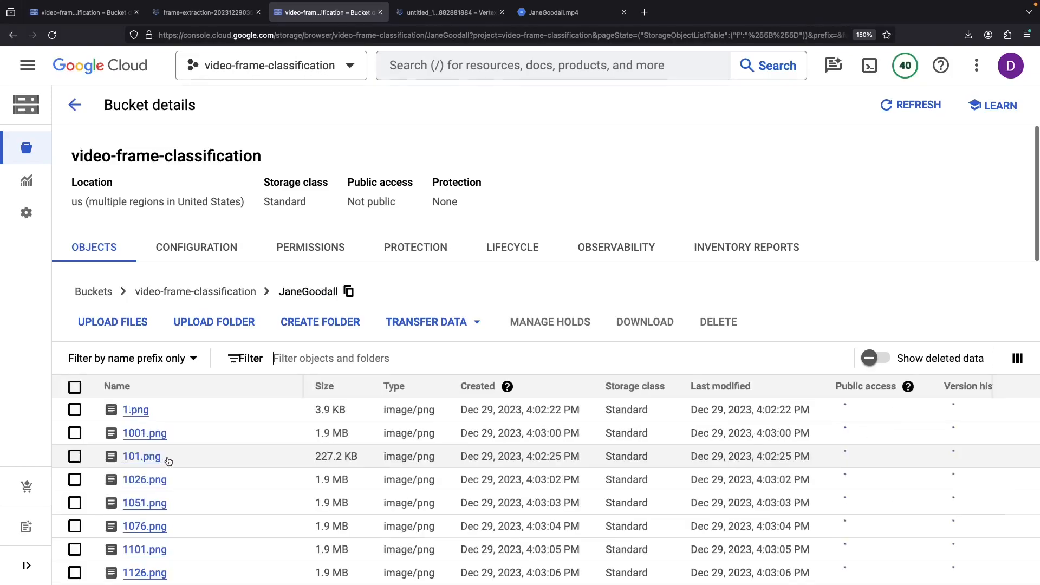
scroll(225, 535, "down", 18)
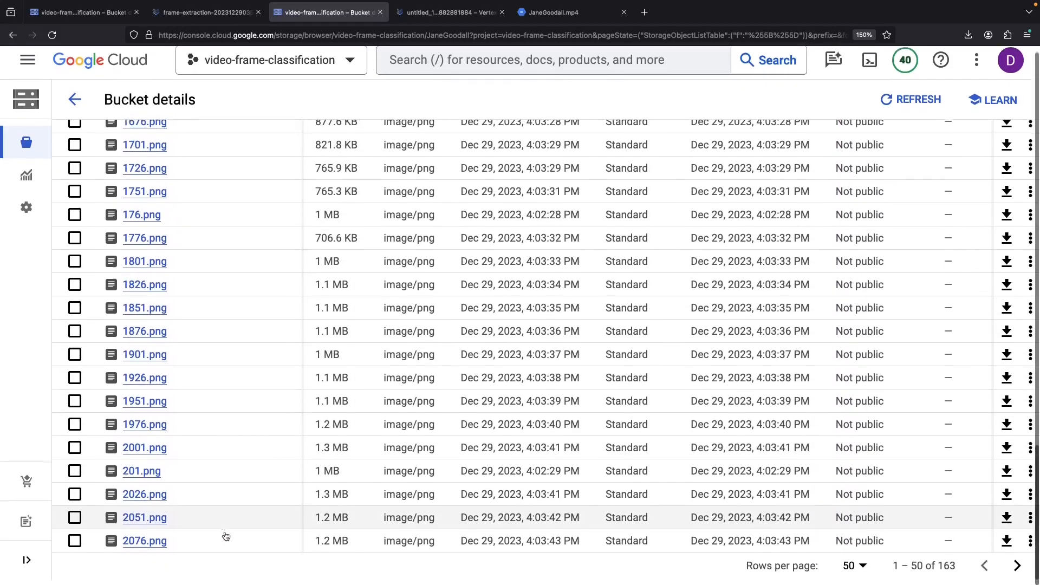
scroll(424, 307, "up", 18)
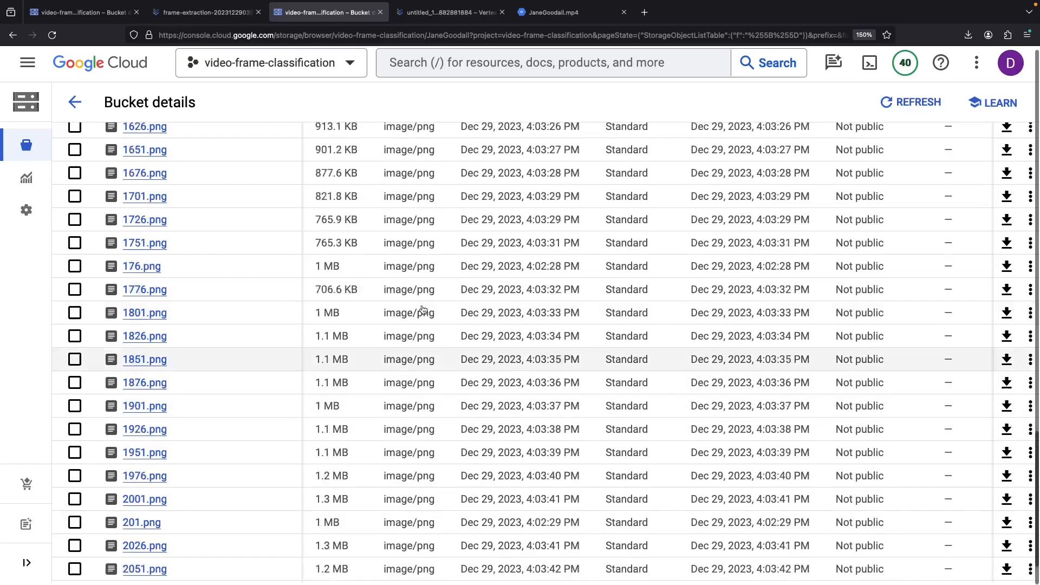
scroll(123, 325, "down", 1)
left_click(192, 289)
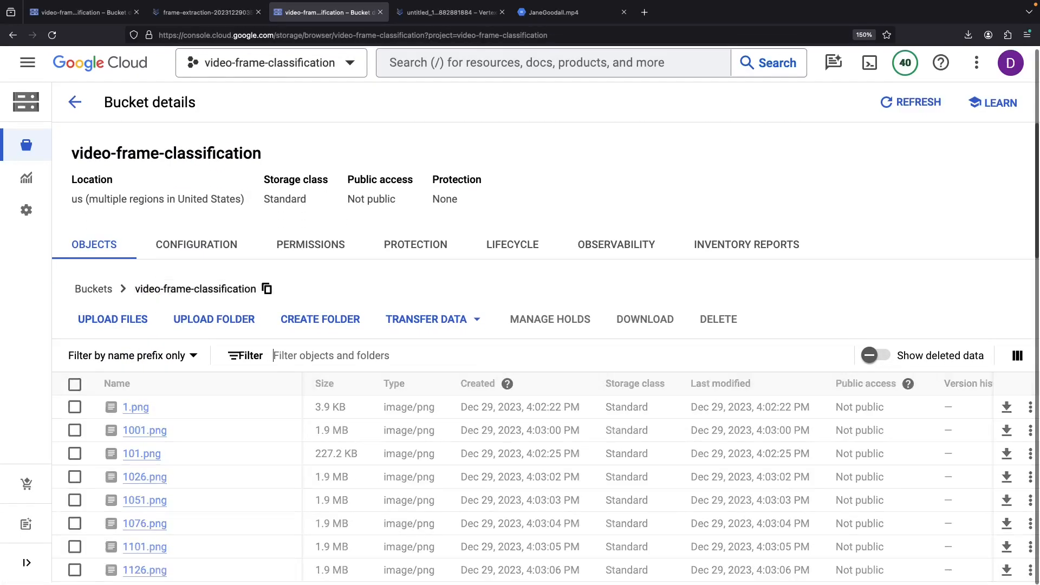
- View the contents of import-20231229-205853.jsonl listing each frame's imageGcsUri
left_click(205, 479)
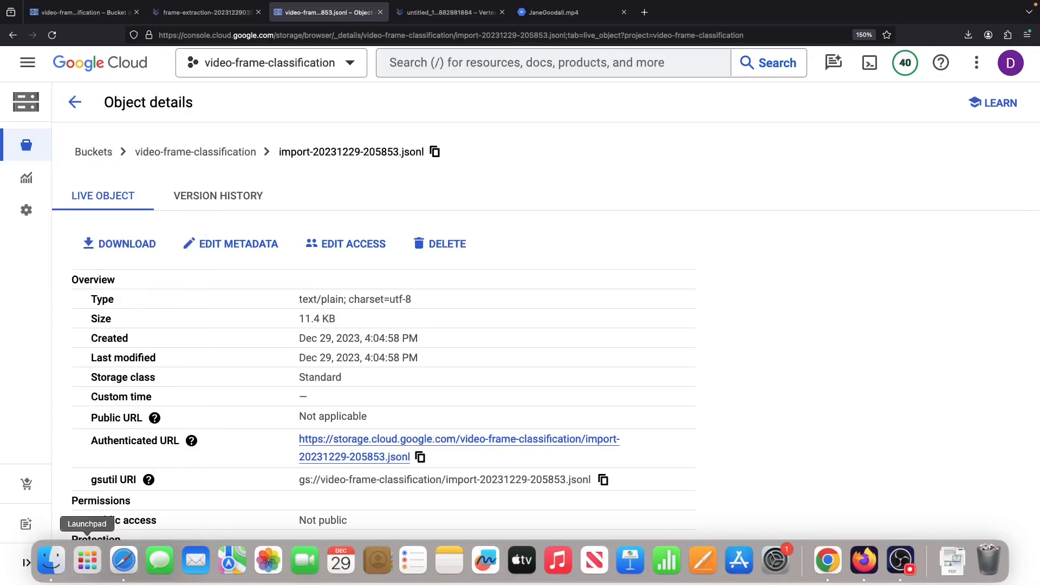
scroll(657, 351, "down", 1)
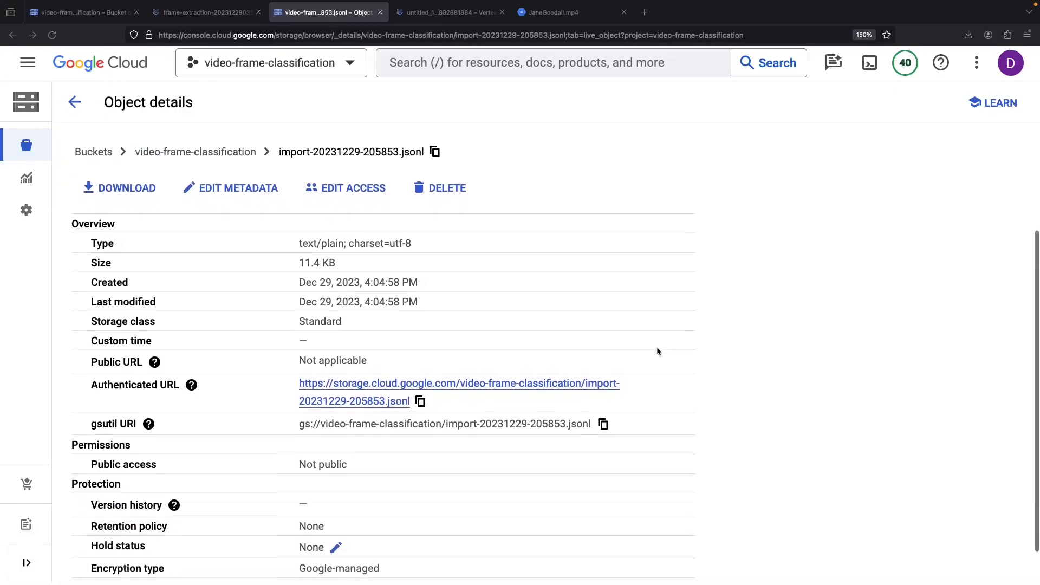
left_click(439, 384)
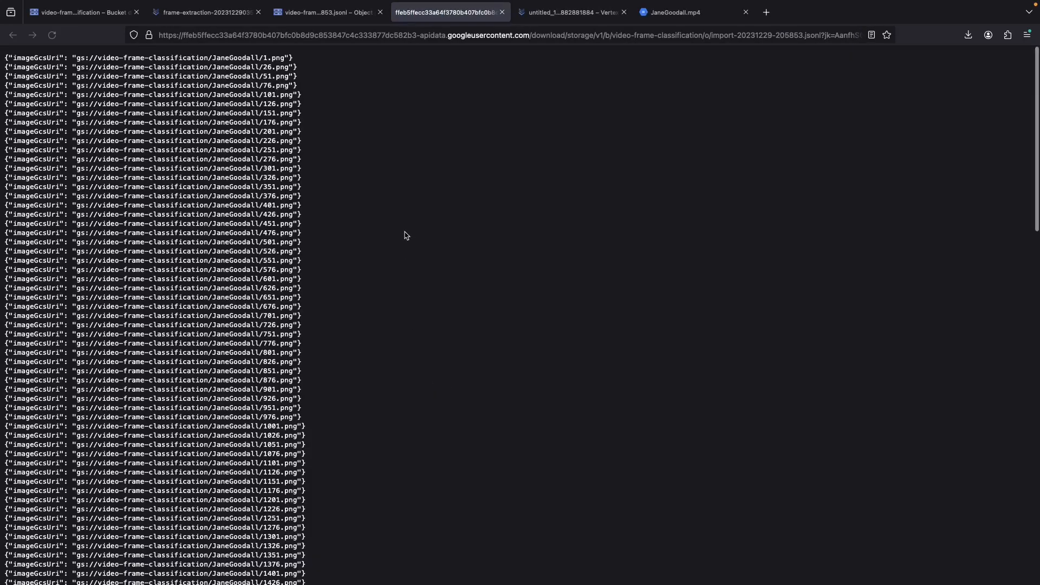
scroll(201, 198, "down", 15)
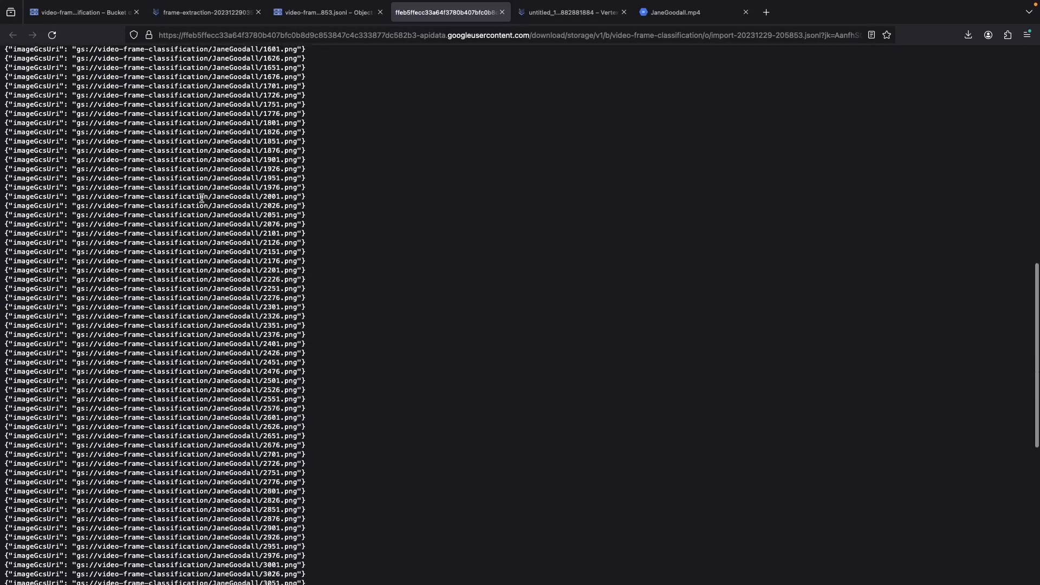
scroll(202, 198, "up", 15)
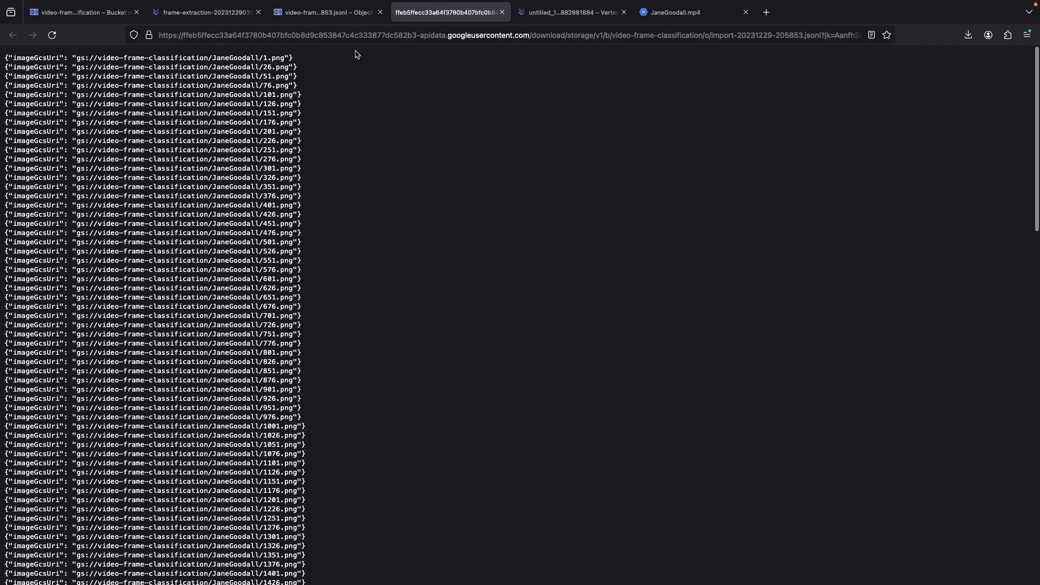
left_click(502, 12)
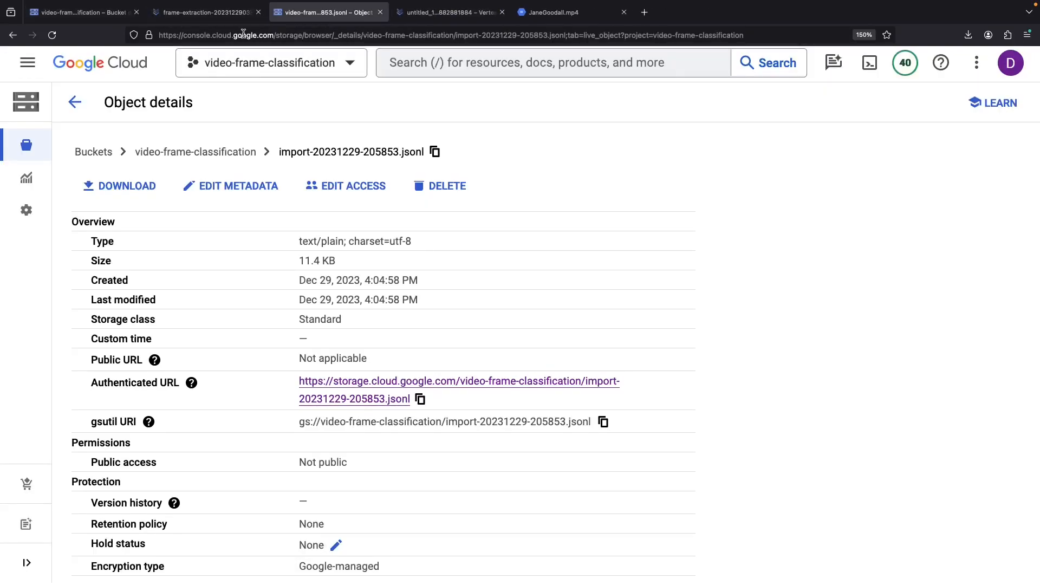
- Import the frames from import-20231229-205853.jsonl in video-frame-classification into the dataset
left_click(380, 12)
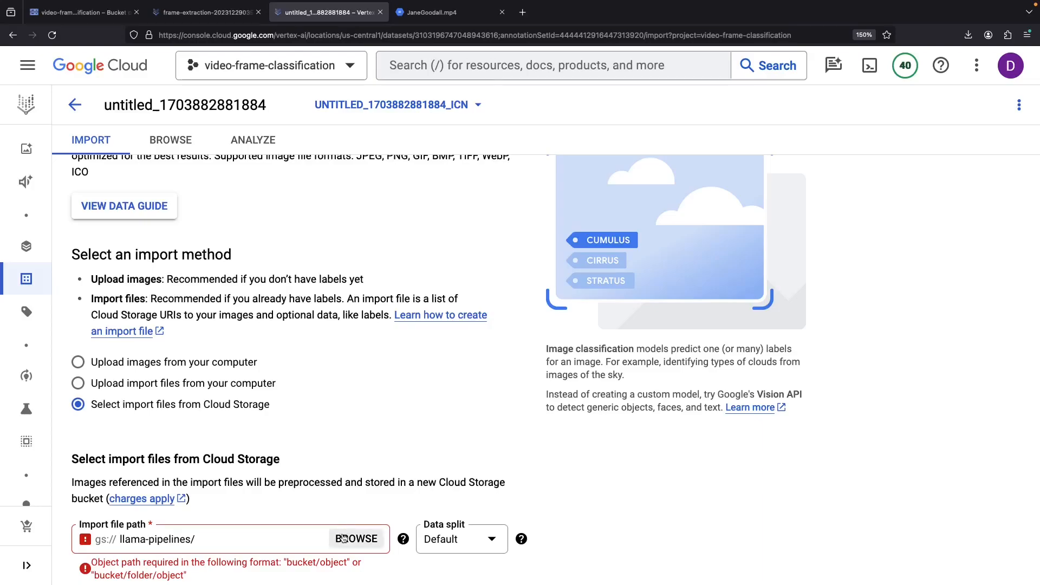
left_click(350, 539)
left_click(905, 265)
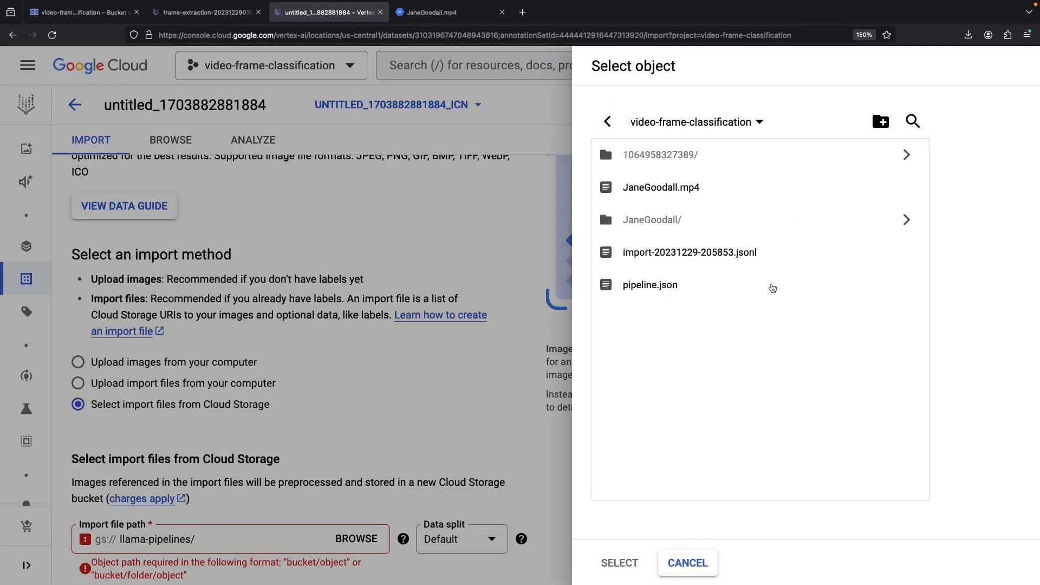
left_click(716, 254)
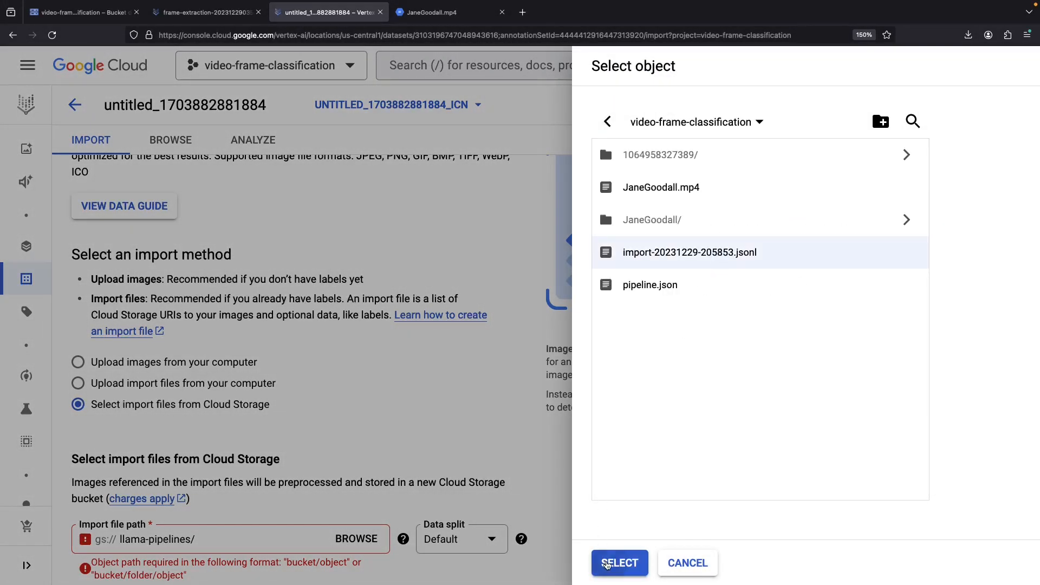
left_click(606, 565)
scroll(360, 413, "down", 3)
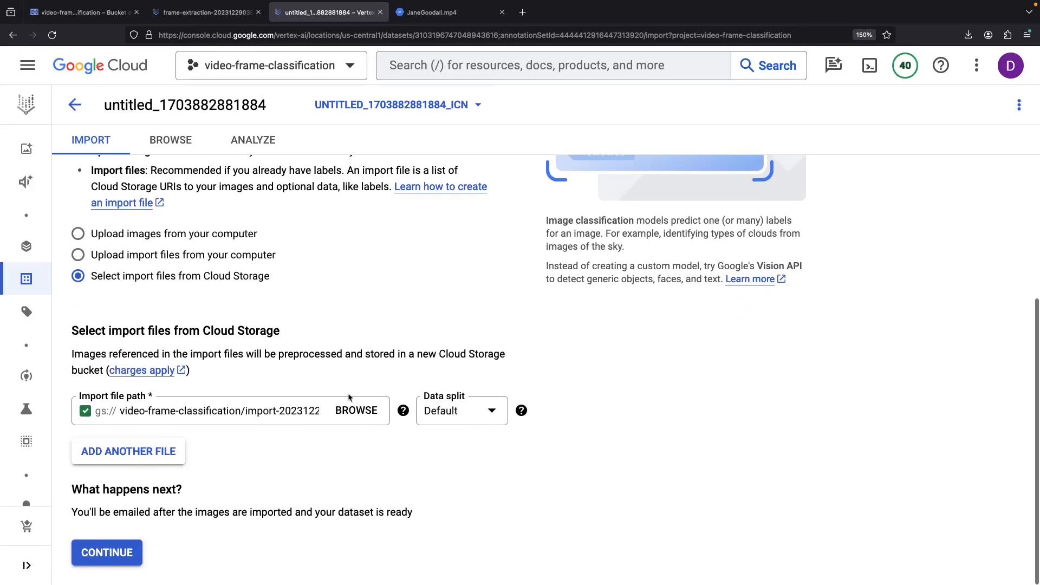
left_click(116, 555)
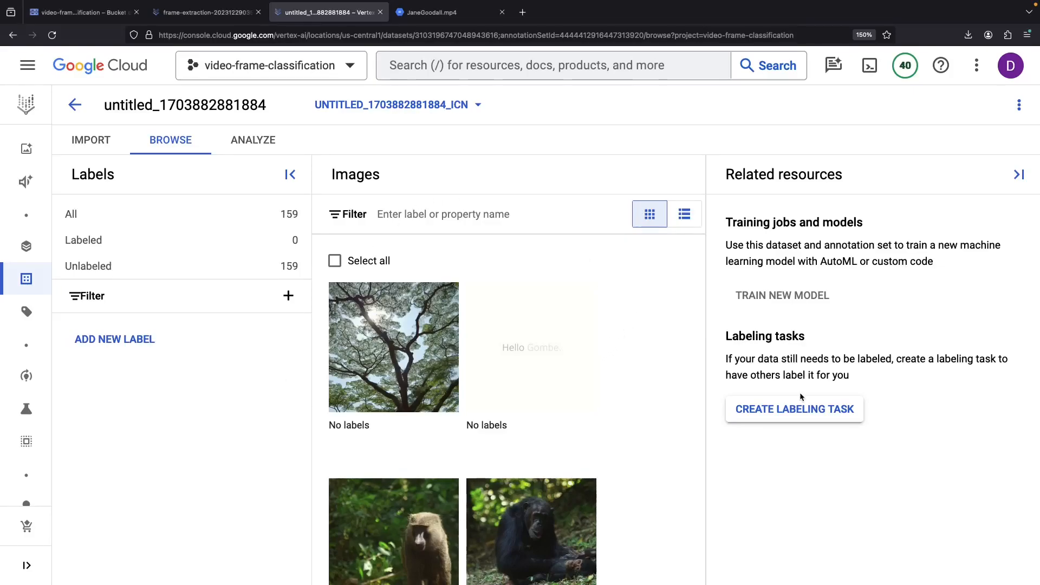
- Abandon a labeling task setup and widen the dataset's image grid
left_click(793, 409)
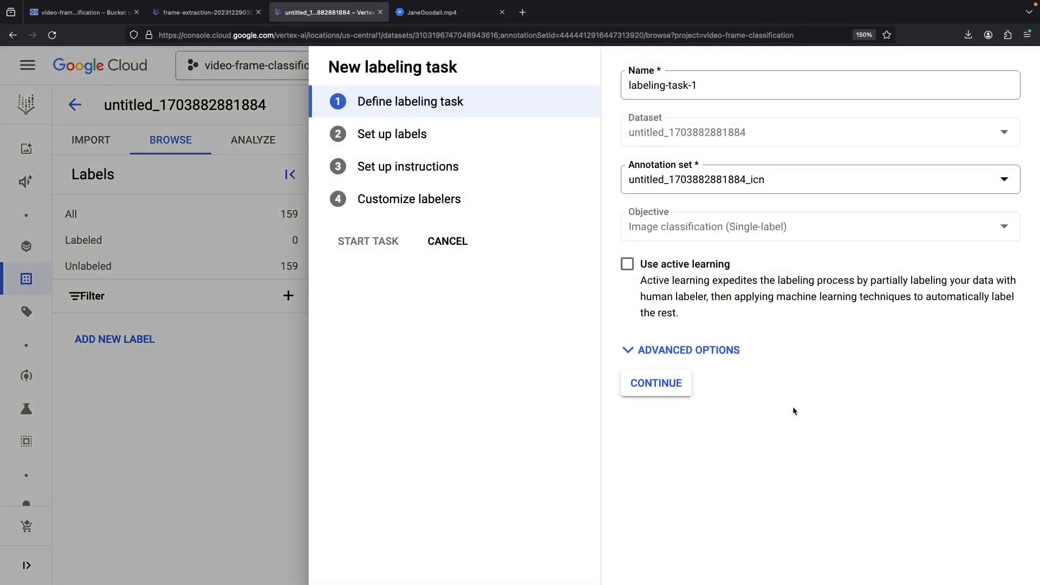
left_click(433, 171)
left_click(432, 188)
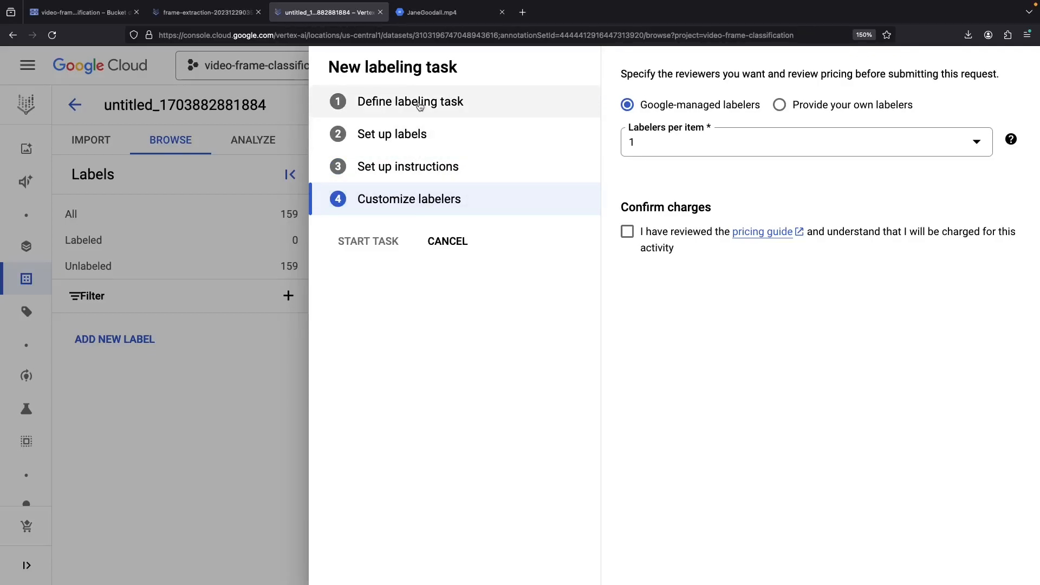
left_click(394, 102)
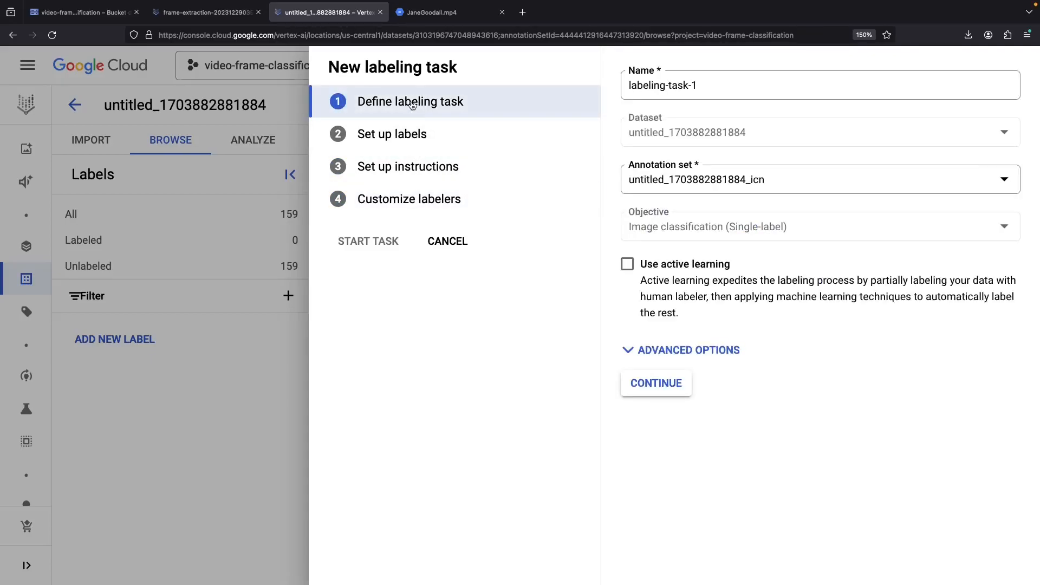
left_click(440, 245)
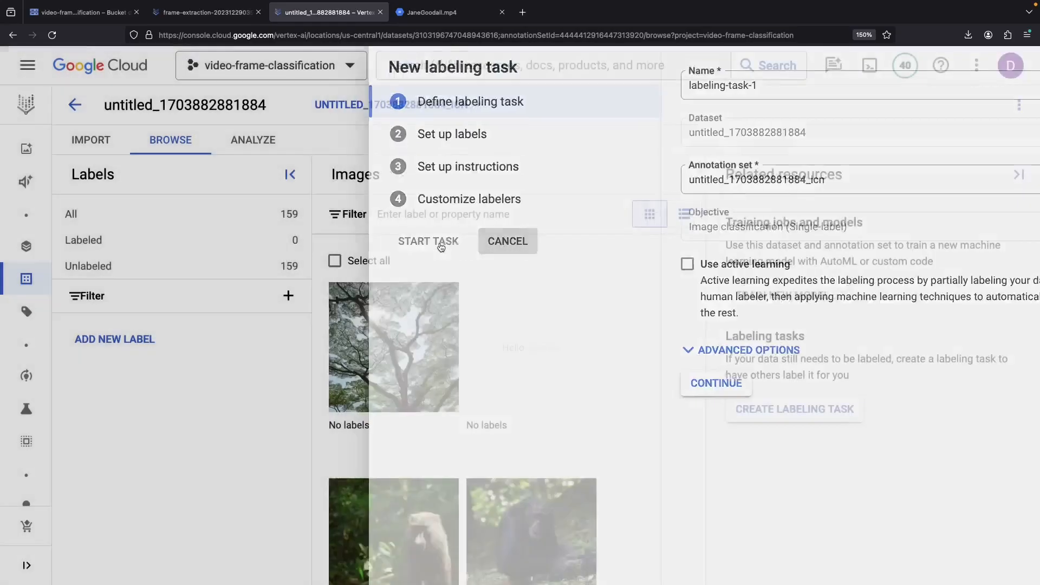
left_click(1010, 176)
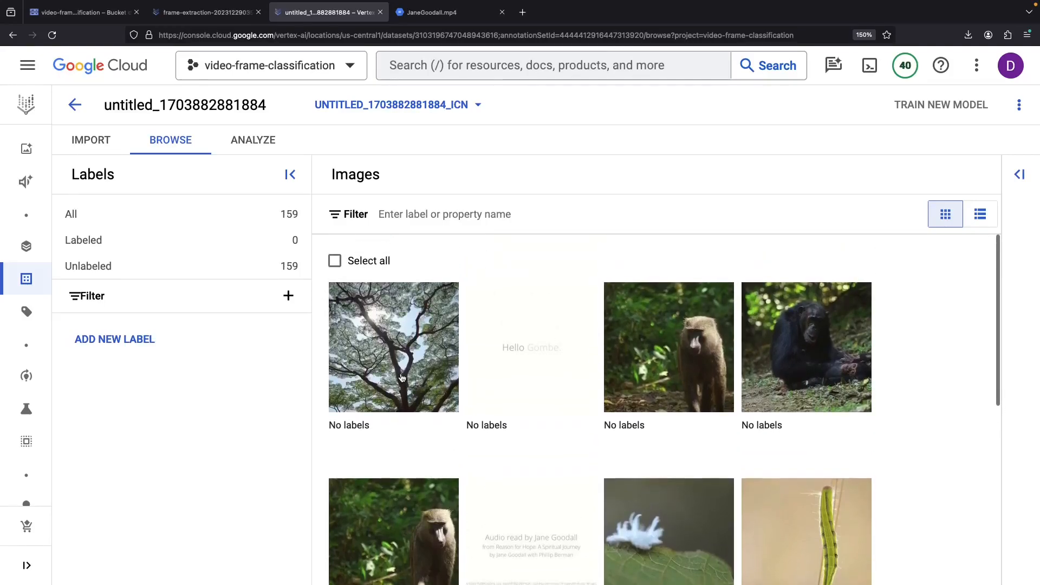
- Add the labels contains_monkey and monkeyless, then open the first image
left_click(111, 342)
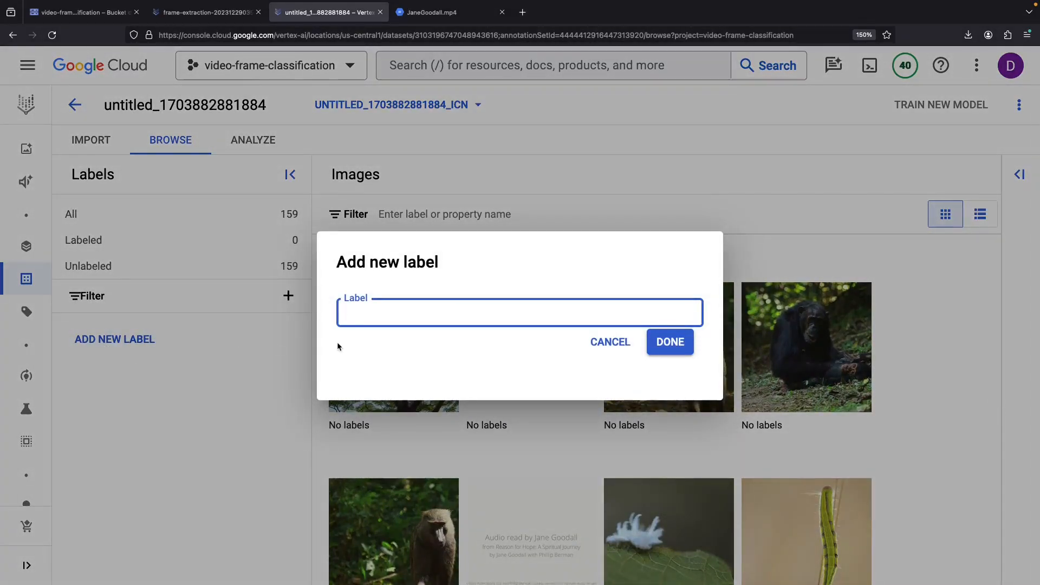
type("contains_")
left_click(684, 341)
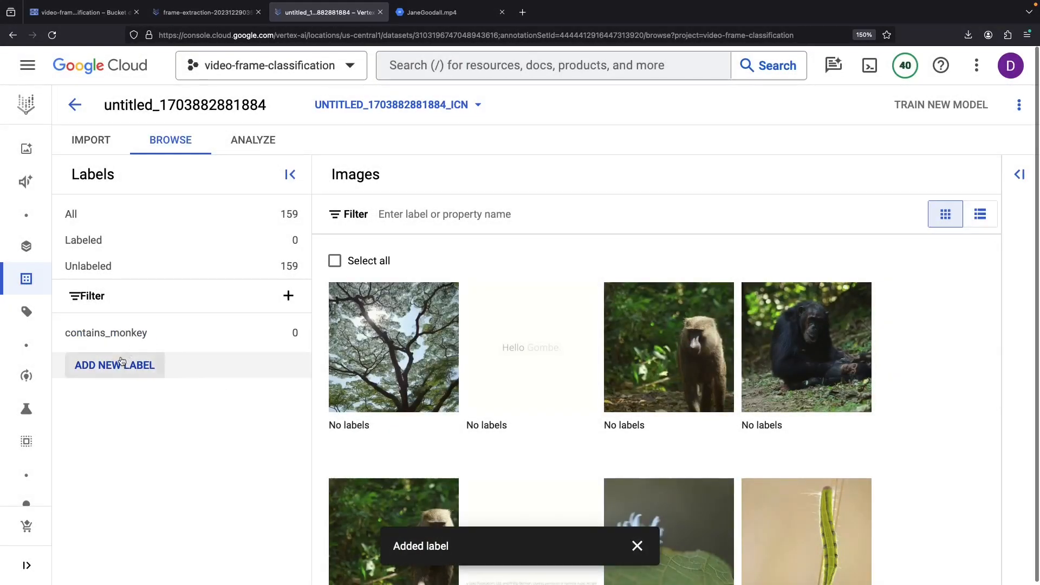
left_click(111, 366)
type("monkeyless")
left_click(683, 344)
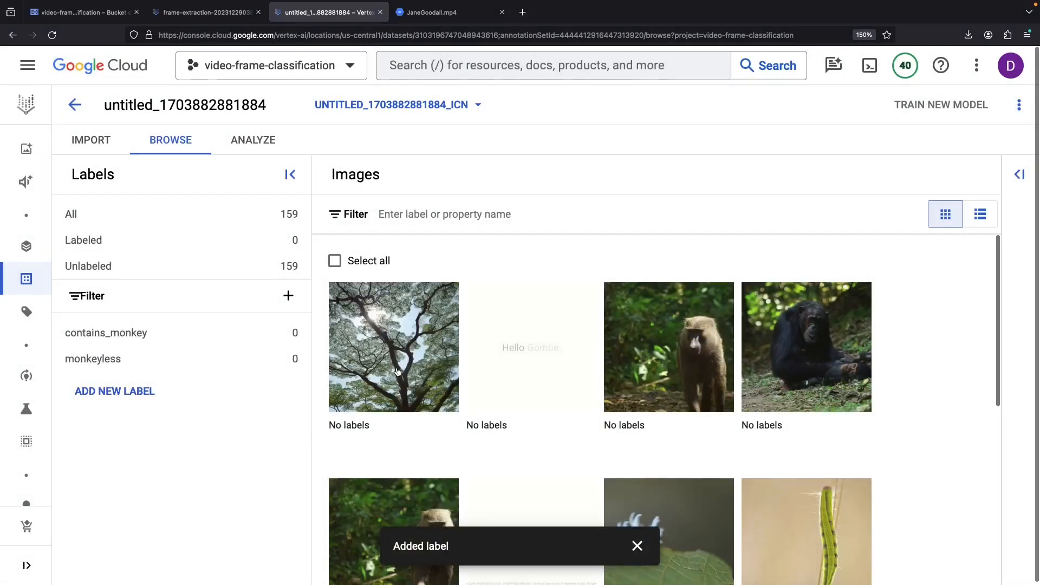
left_click(397, 372)
left_click(636, 546)
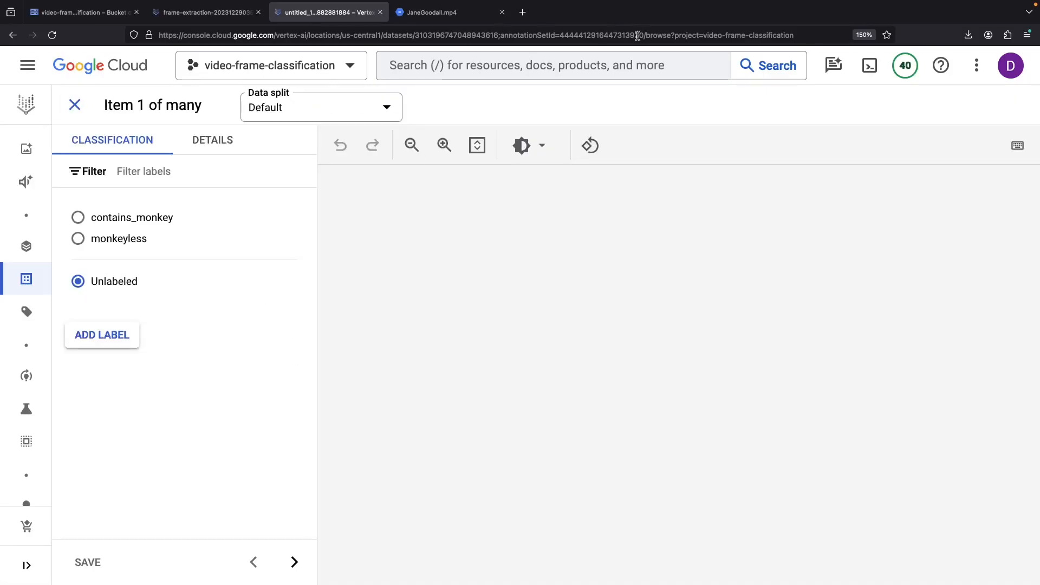
- Label the tree image monkeyless and save, then view the Hello Gombe title image
left_click(53, 36)
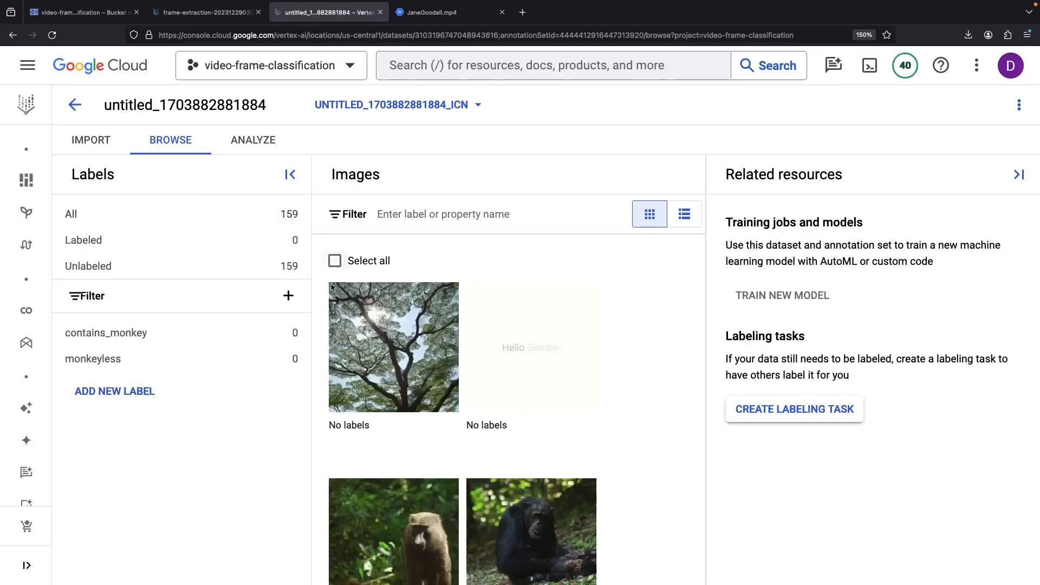
left_click(398, 366)
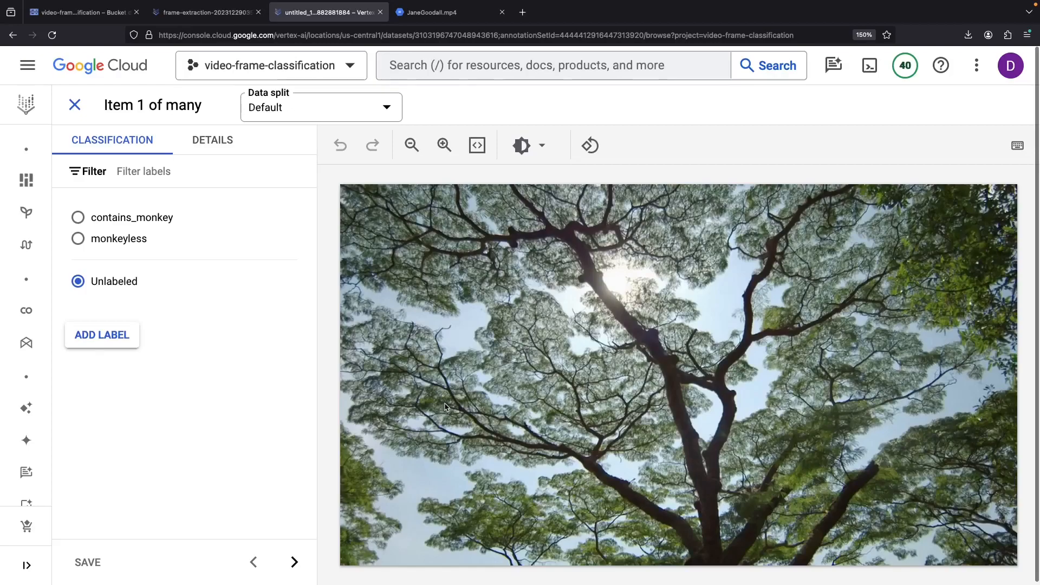
left_click(78, 239)
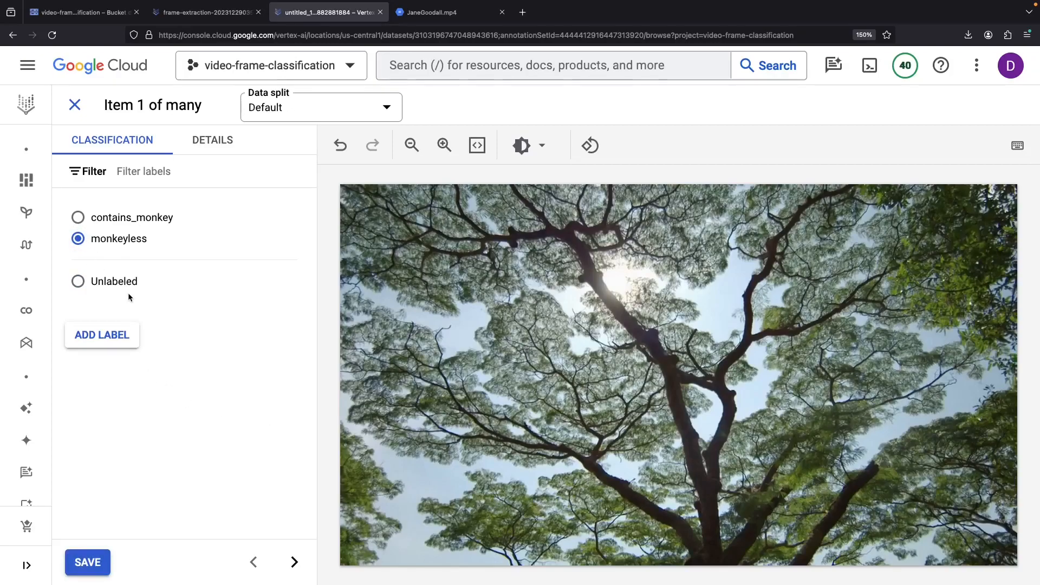
left_click(93, 563)
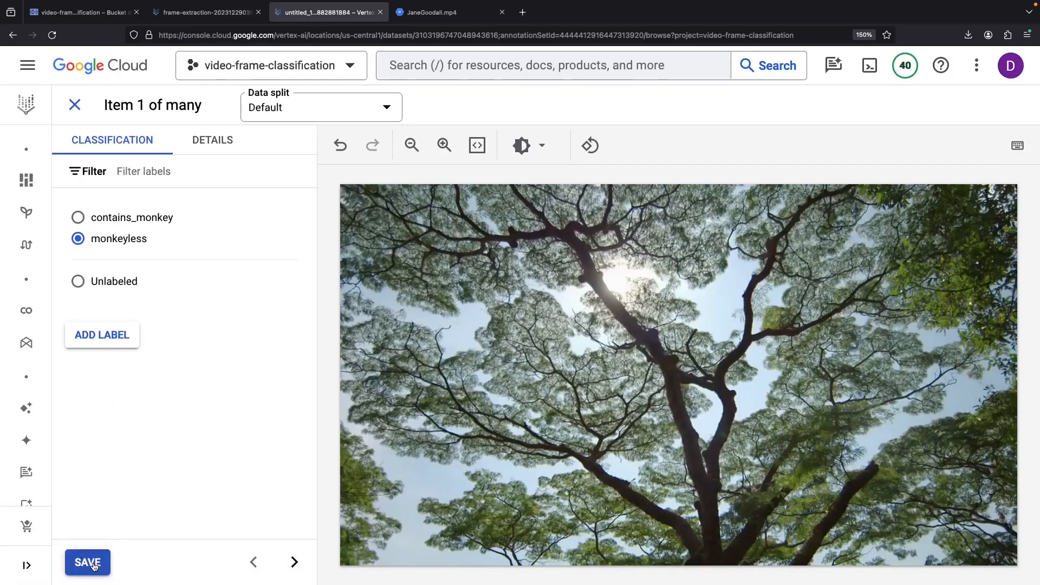
left_click(79, 107)
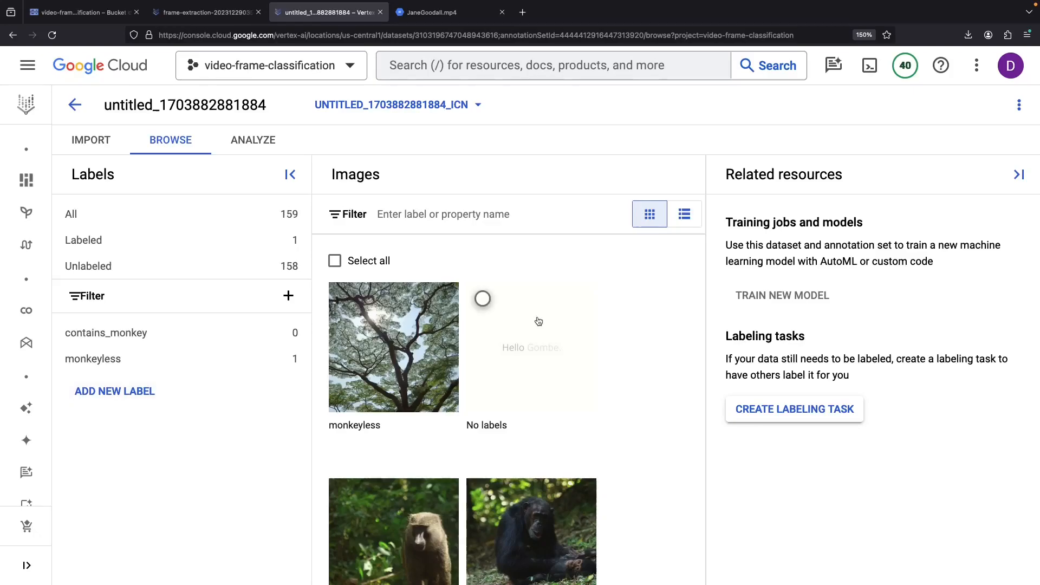
left_click(532, 346)
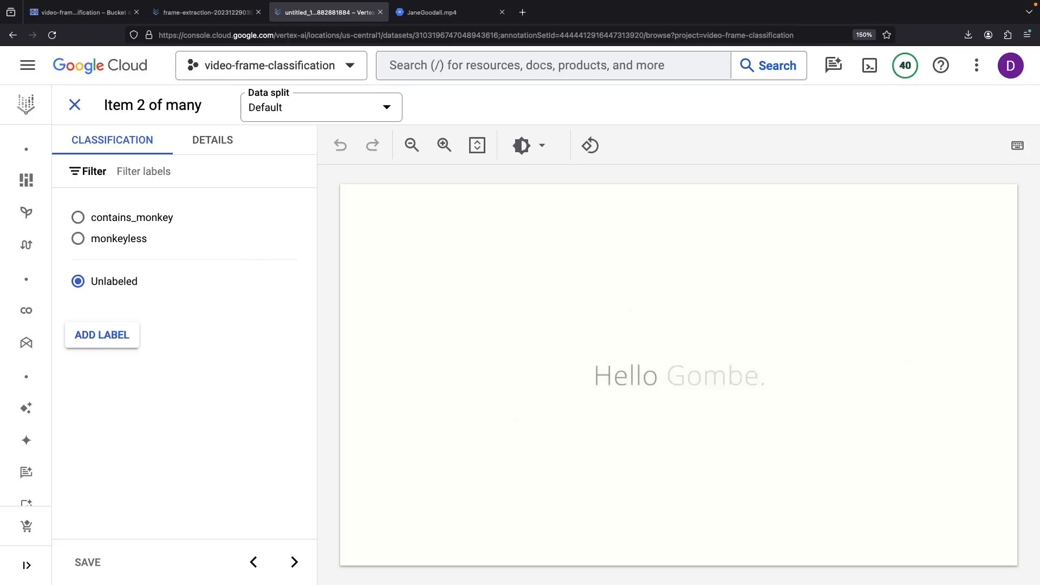
left_click(75, 105)
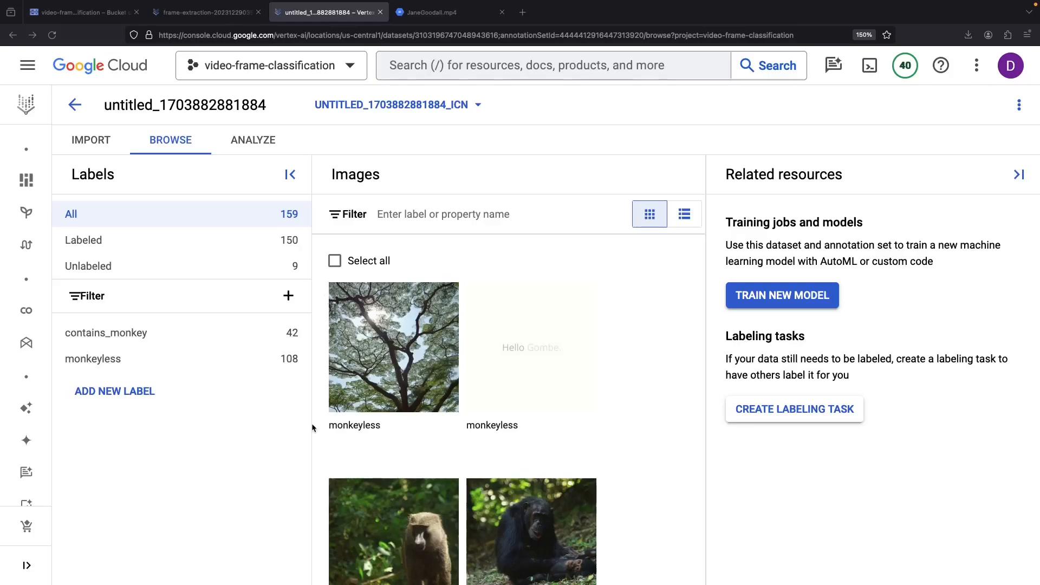
scroll(647, 432, "down", 4)
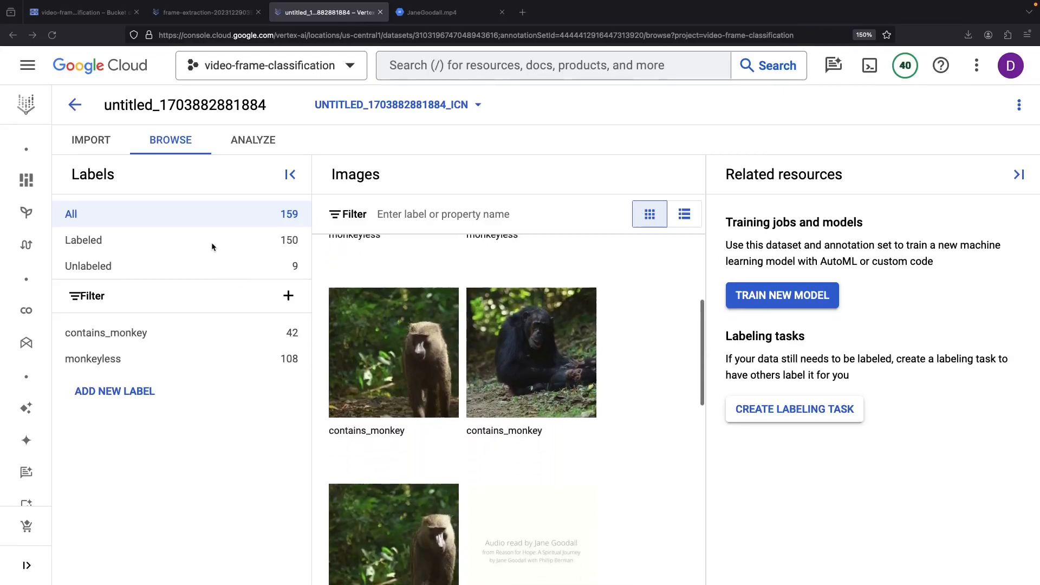
left_click(132, 337)
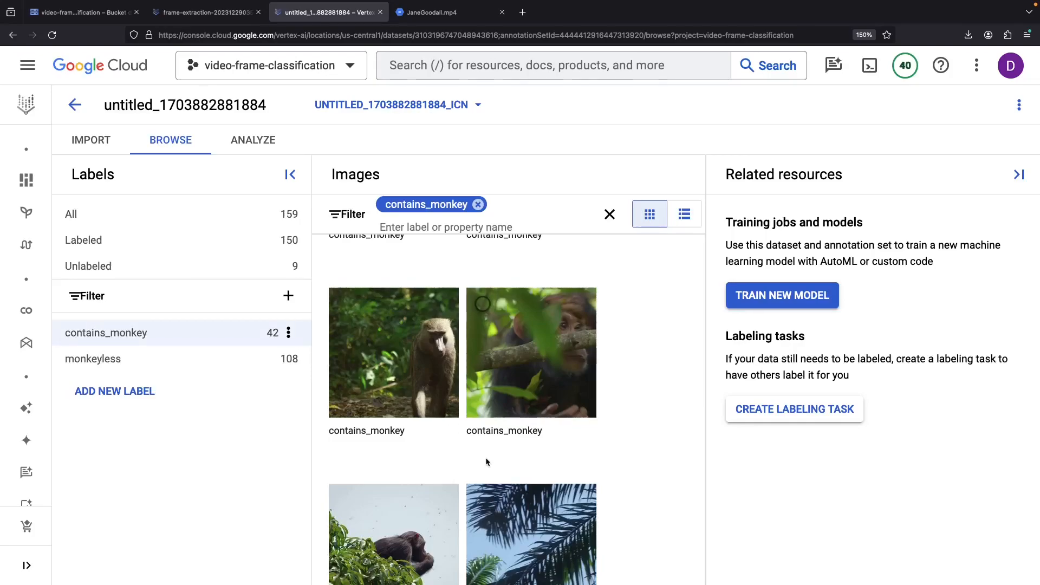
scroll(486, 457, "down", 4)
scroll(490, 422, "down", 5)
scroll(494, 387, "up", 5)
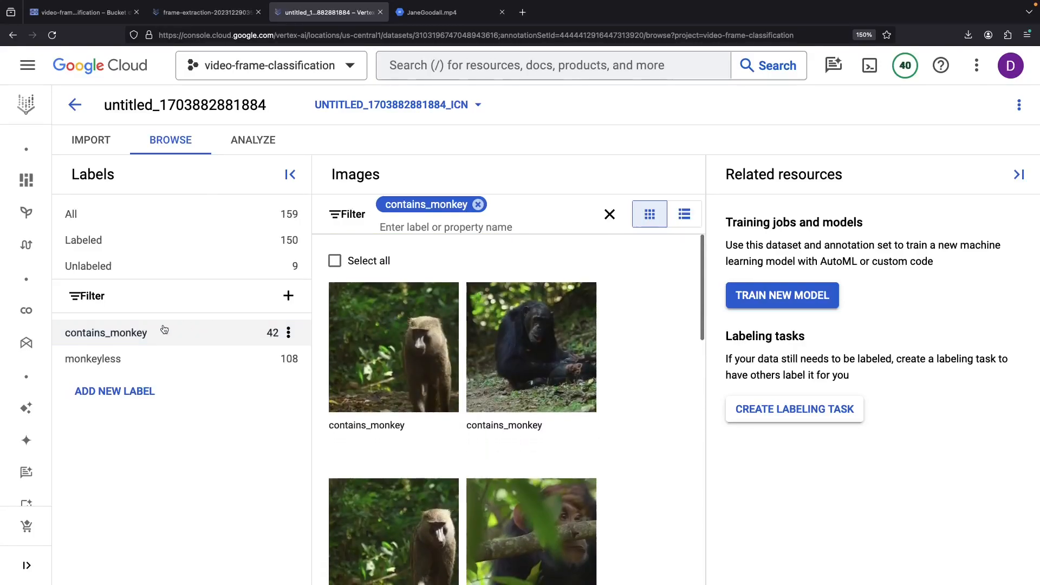
left_click(132, 358)
scroll(509, 393, "down", 10)
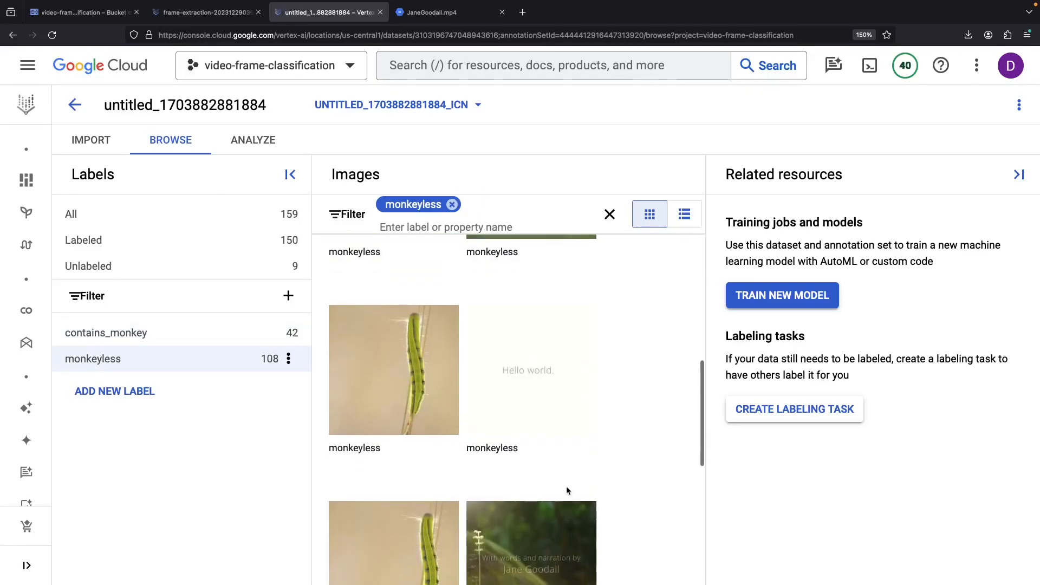
scroll(566, 486, "up", 10)
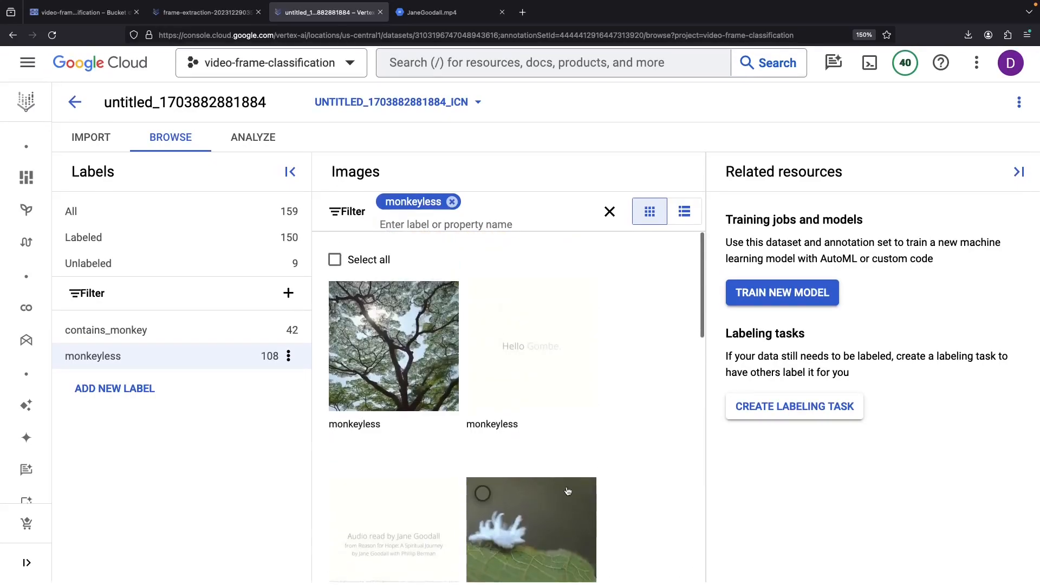
left_click(176, 216)
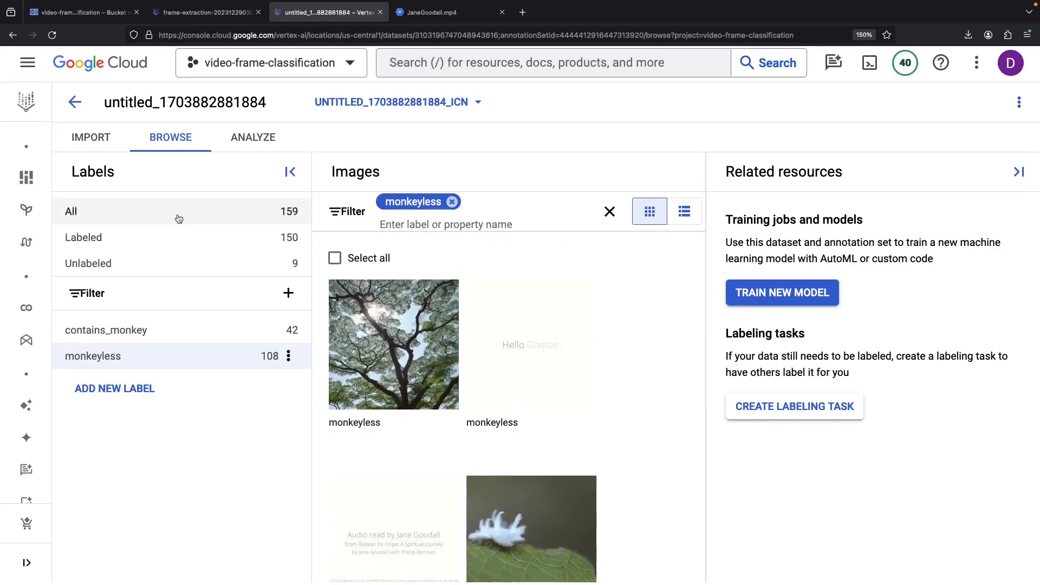
- Set up AutoML cloud training named contains_monkey_v0 with the Higher accuracy goal
left_click(782, 295)
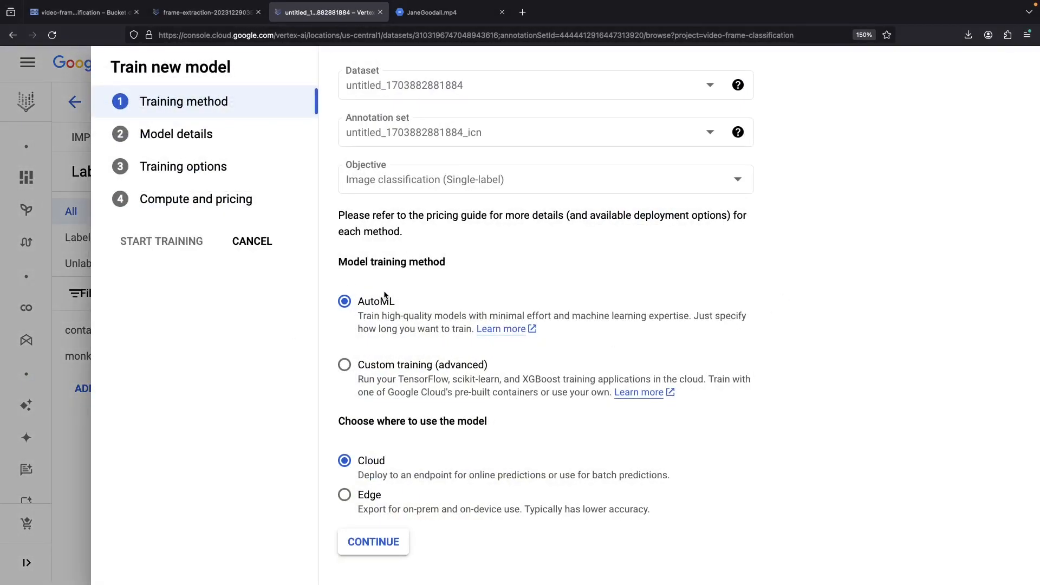
left_click(361, 544)
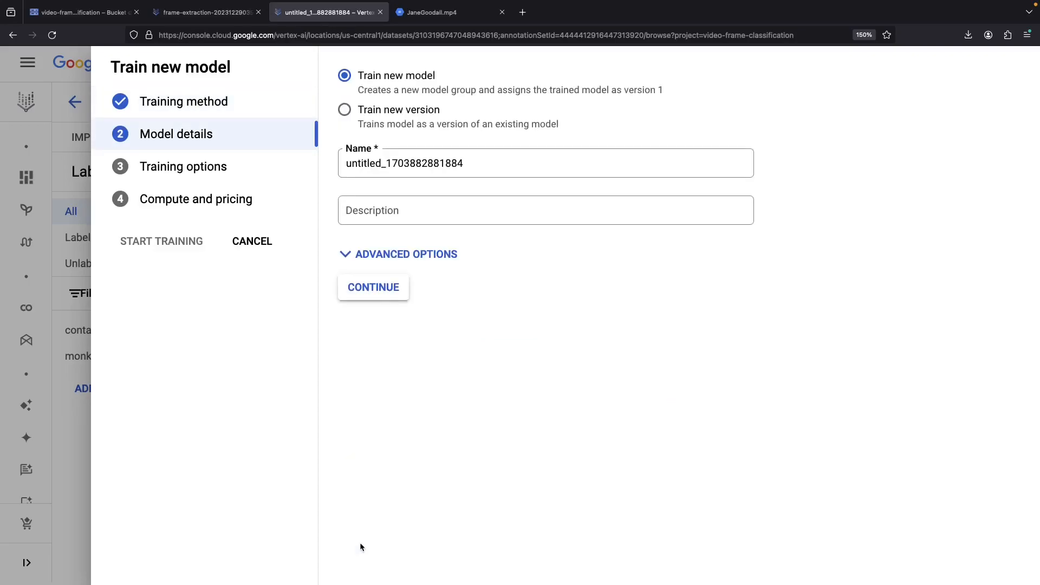
double_click(395, 158)
type("contains_monkey_v0")
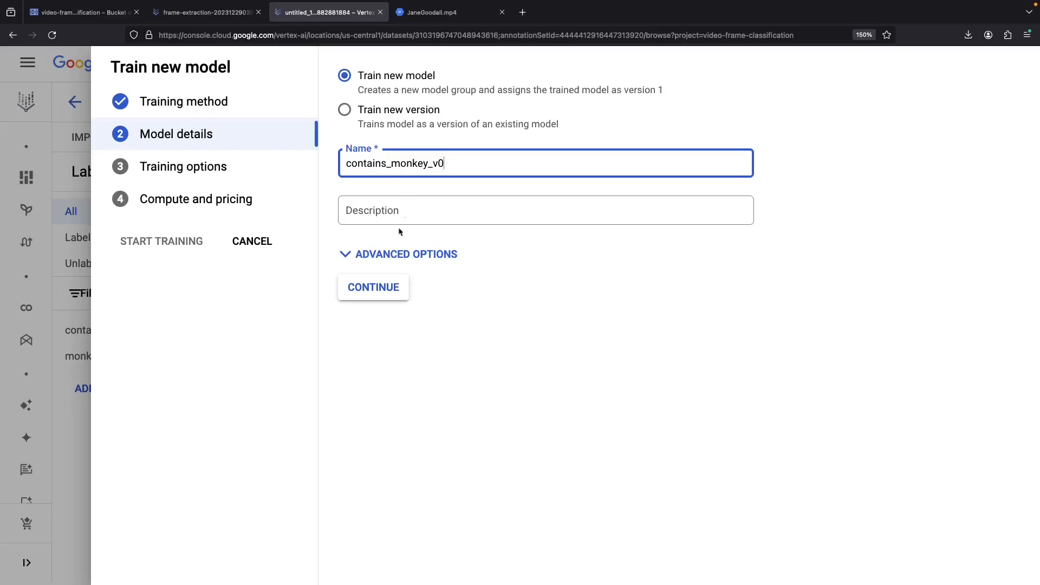
left_click(376, 287)
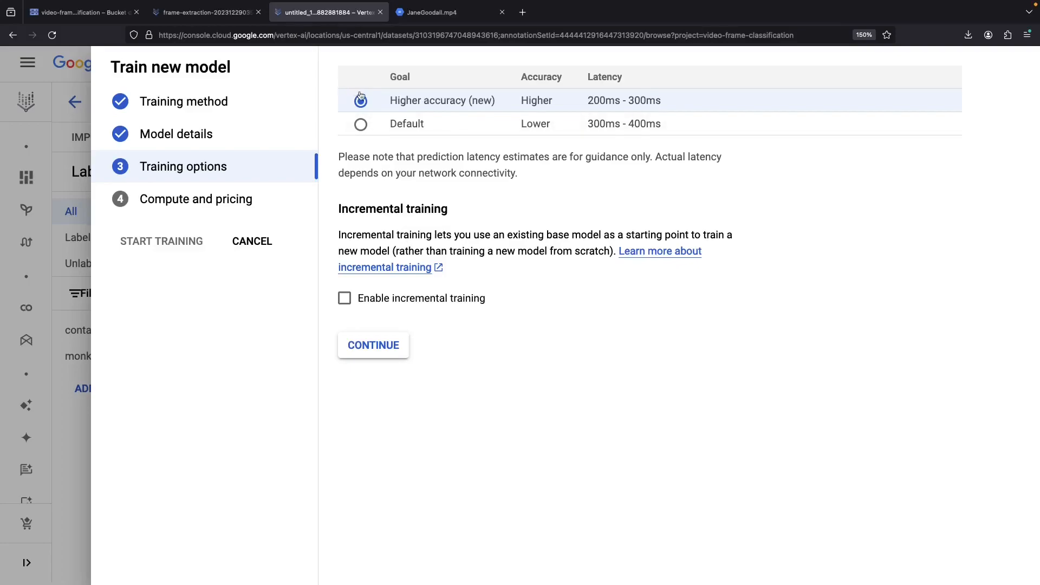
left_click(392, 354)
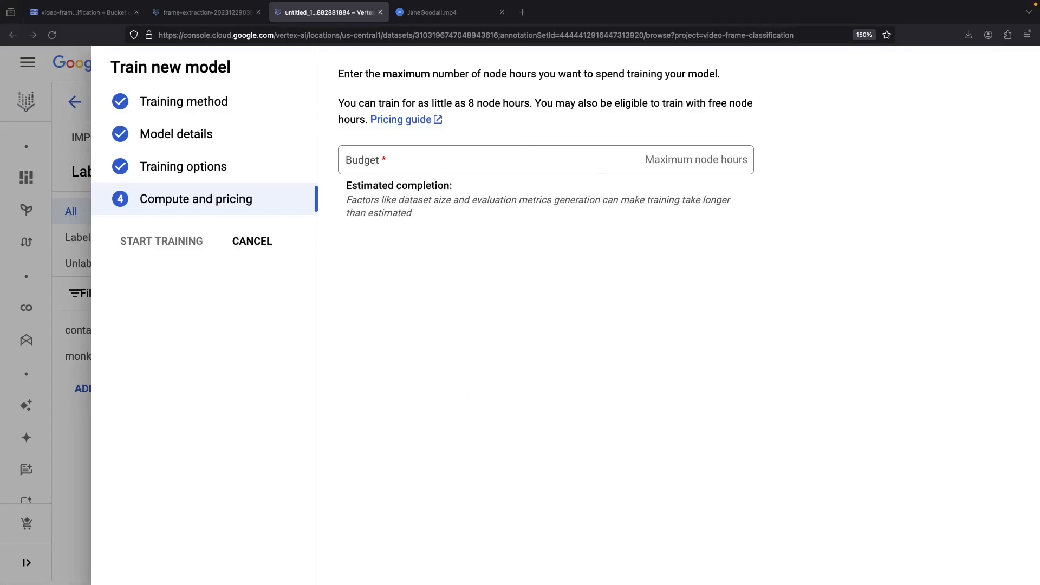
left_click(523, 13)
- Load cloud.google.com/vertex-ai/pricing#automl_models and review image classification node-hour prices
type("https://cloud.google.com/vertex-ai/pricing#automl_models")
key("Return")
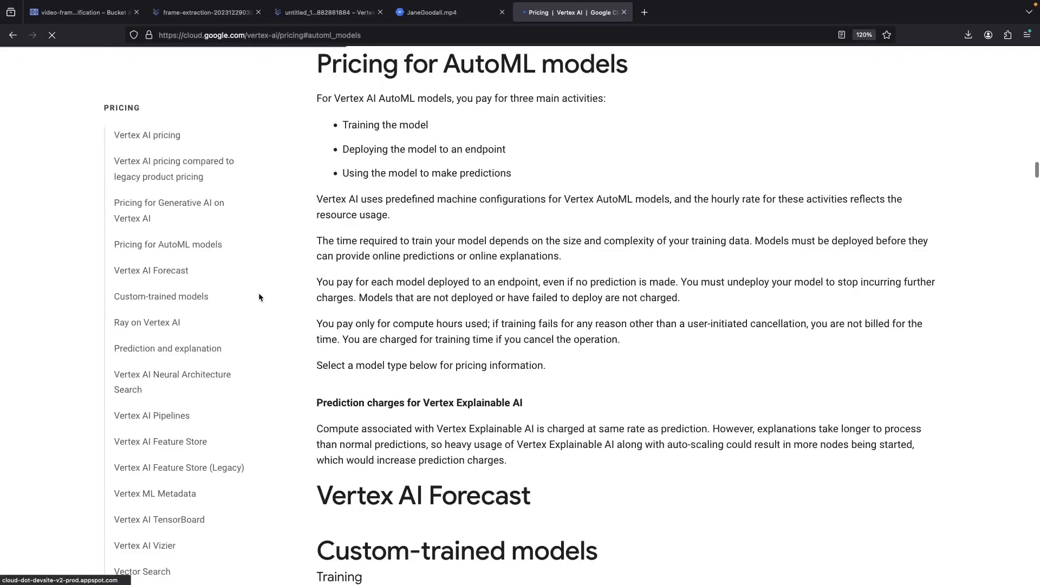
scroll(423, 459, "down", 2)
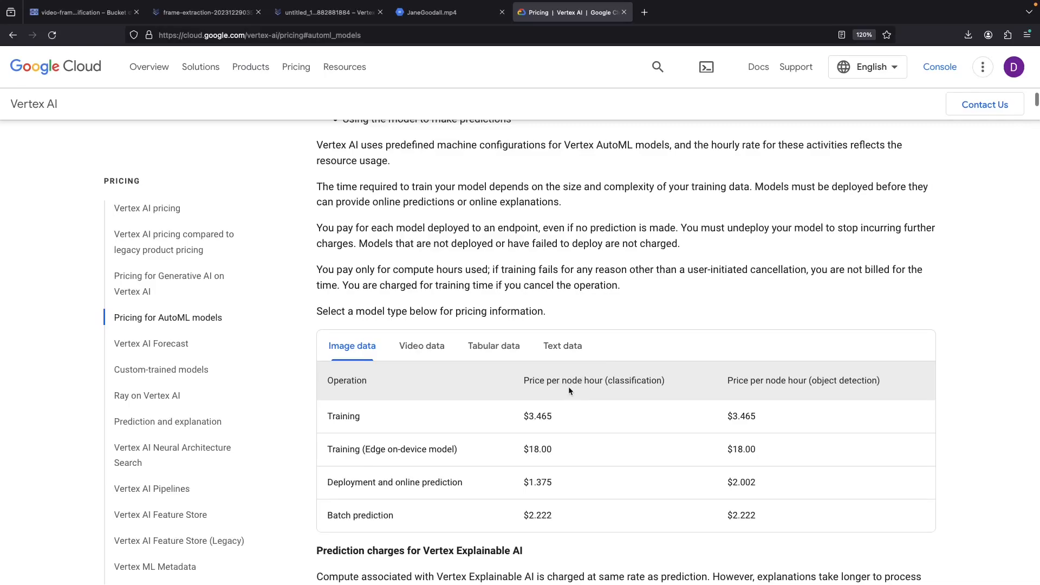
left_click_drag(567, 386, 580, 385)
left_click(583, 385)
scroll(364, 387, "down", 1)
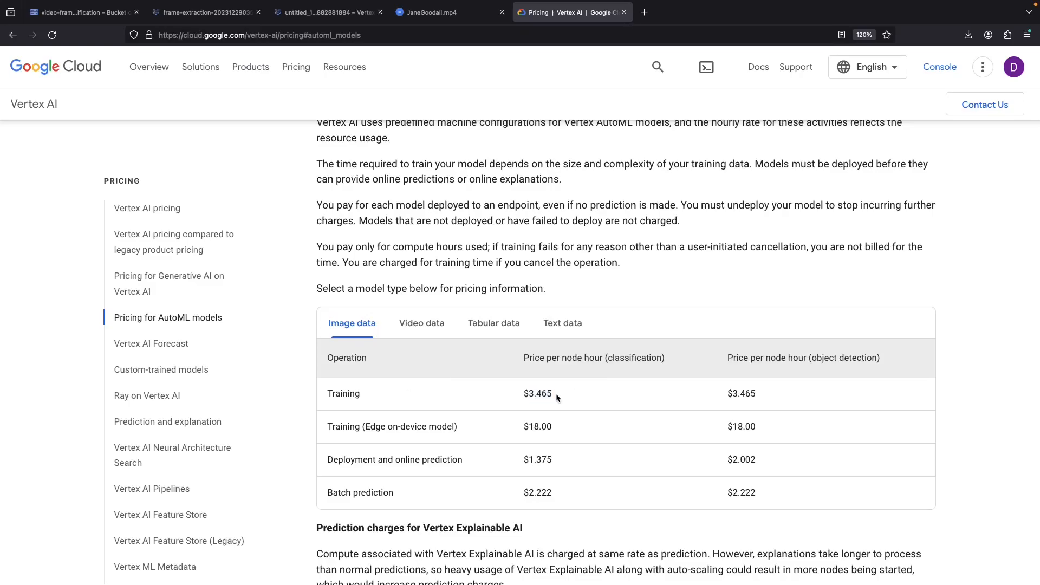
double_click(622, 357)
left_click(623, 357)
- Set a 20 node-hour budget for contains_monkey_v0 and start training
left_click(227, 14)
left_click(299, 13)
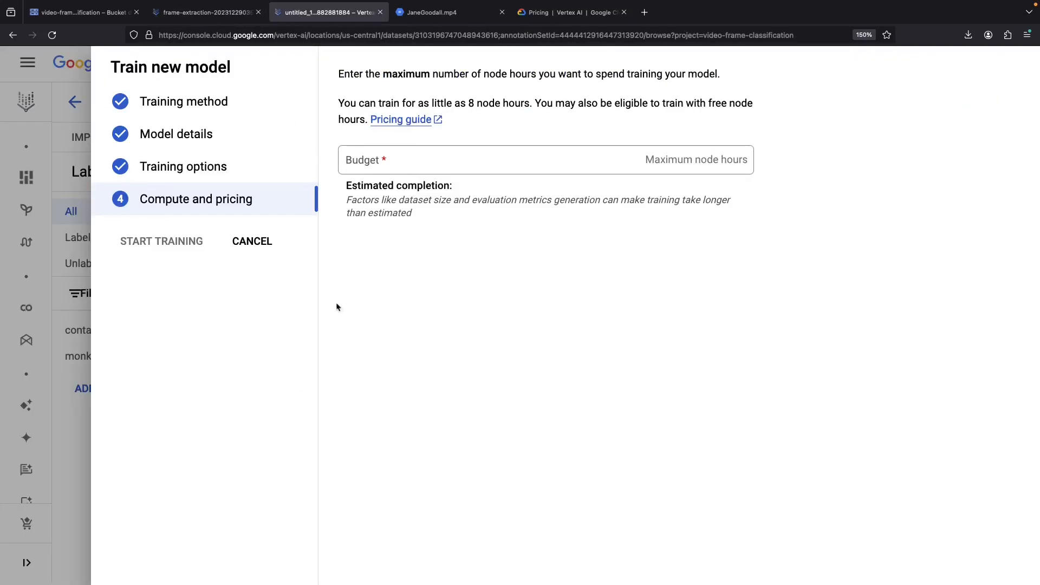
left_click(397, 157)
type("20")
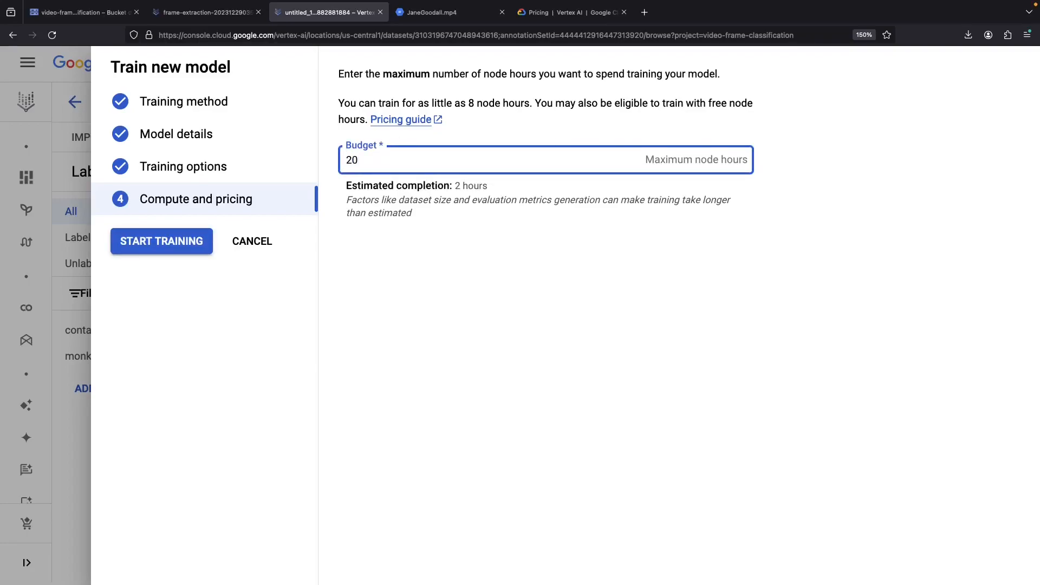
key("BackSpace")
type("00")
key("BackSpace")
left_click(182, 245)
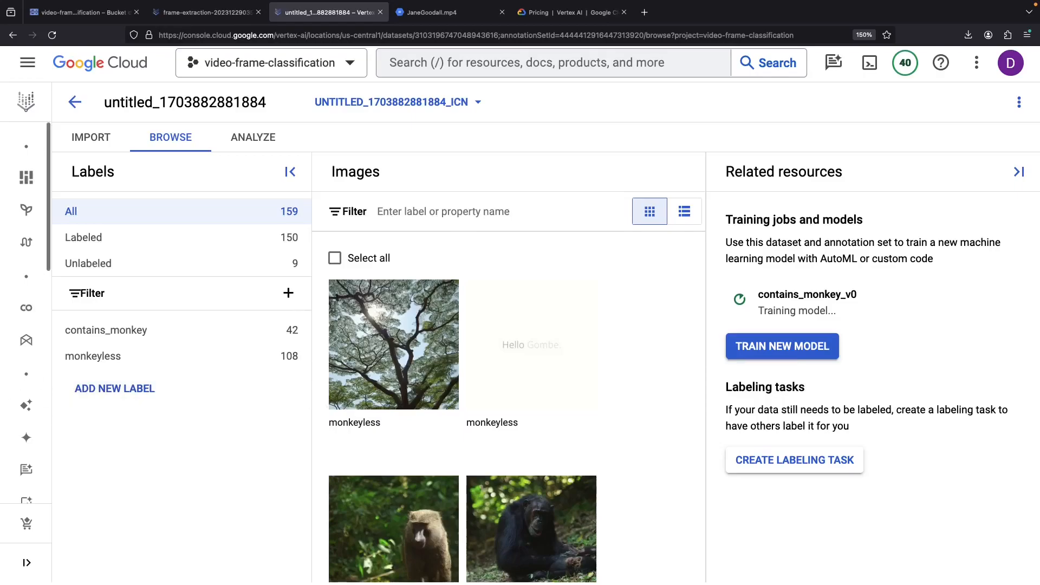
- Open the training pipelines list and inspect the contains_monkey_v0 pipeline's elapsed time and budget details
mouse_move(30, 432)
scroll(30, 431, "down", 2)
scroll(29, 431, "down", 8)
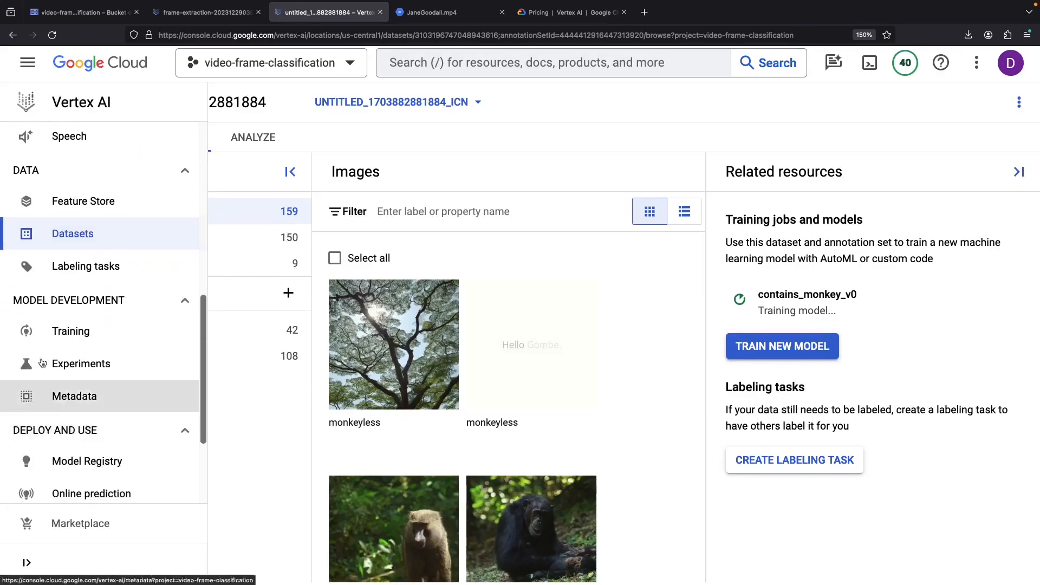
left_click(32, 330)
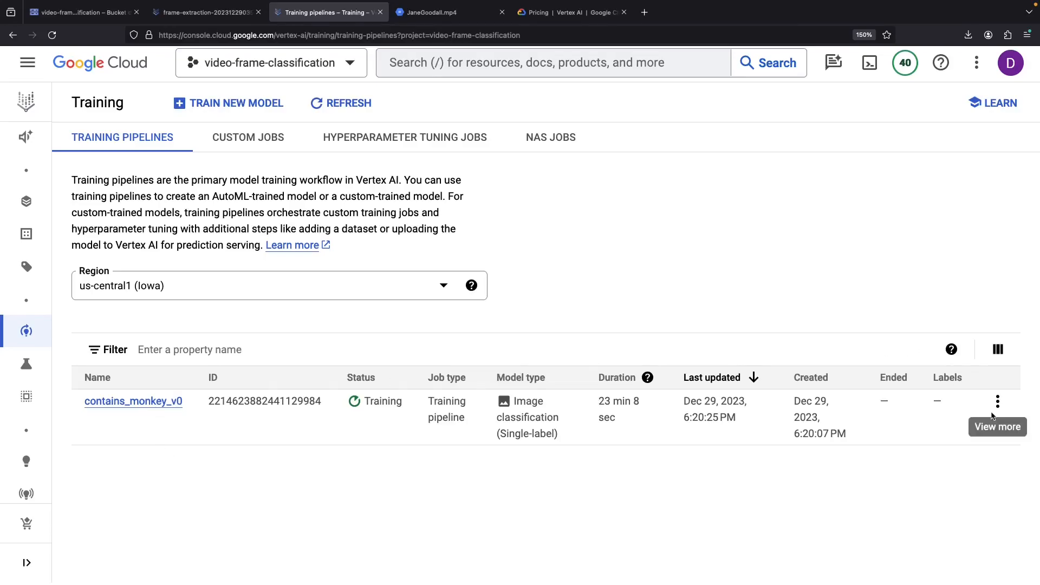
left_click(997, 402)
left_click(655, 473)
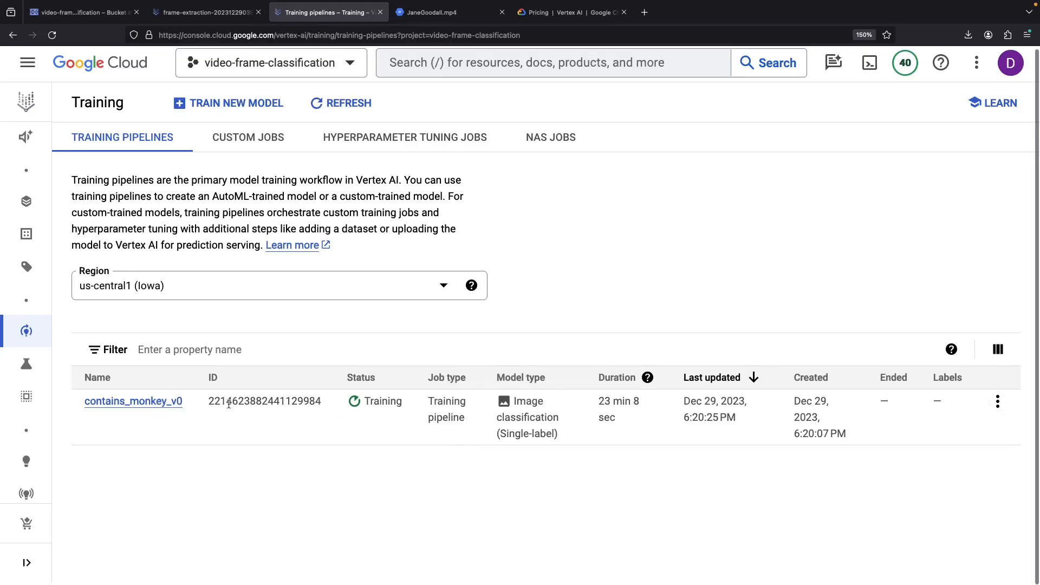
left_click(169, 406)
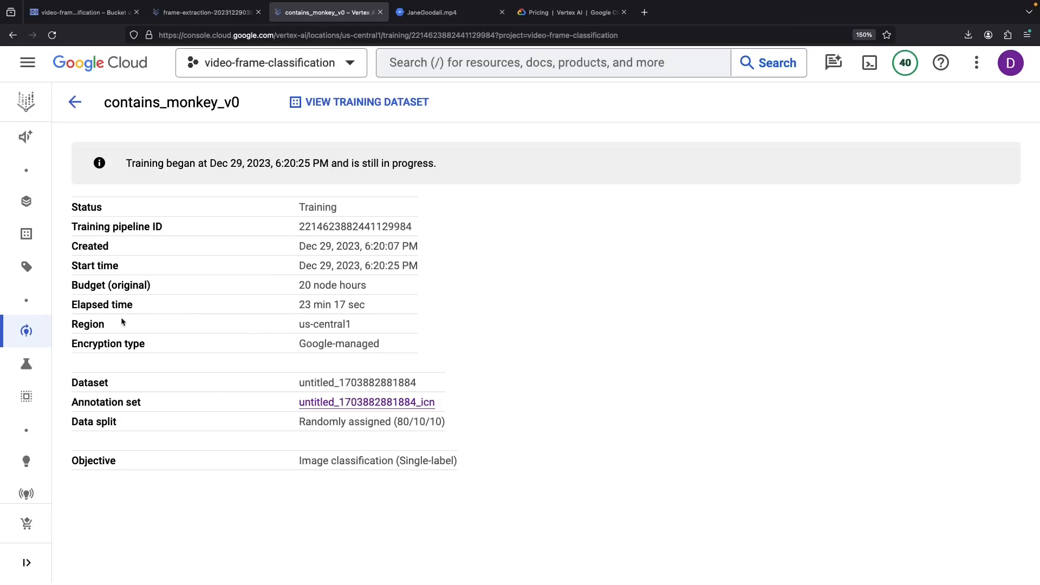
triple_click(114, 305)
left_click_drag(95, 283, 145, 314)
left_click(156, 318)
left_click(74, 102)
left_click(65, 234)
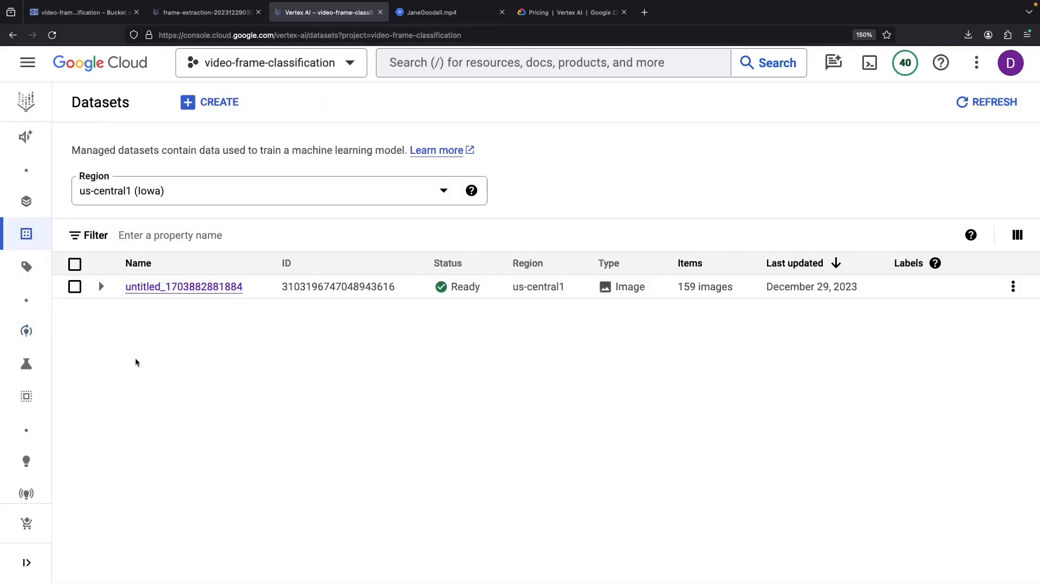
left_click(142, 287)
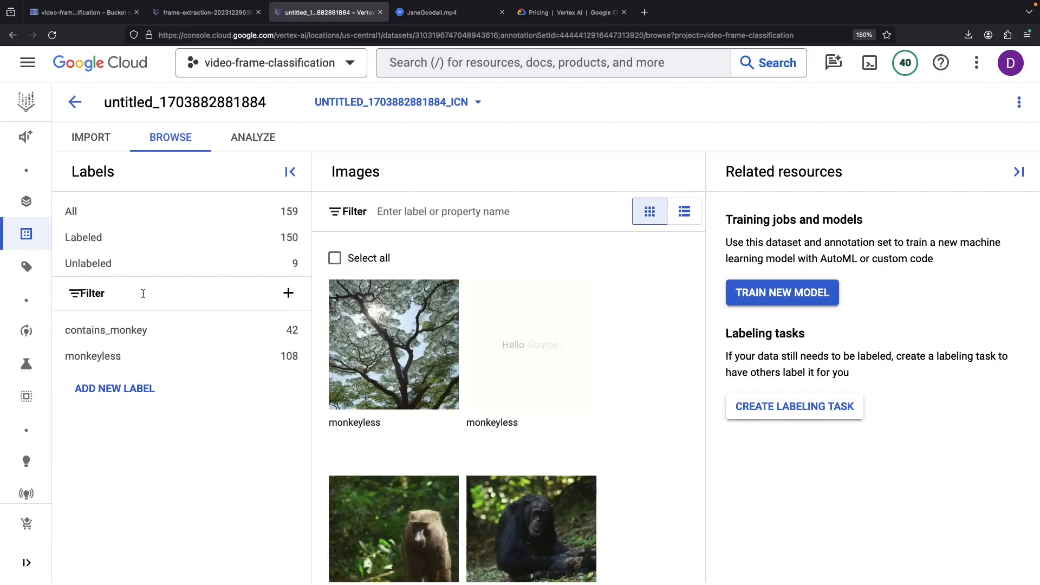
mouse_move(26, 331)
left_click(65, 331)
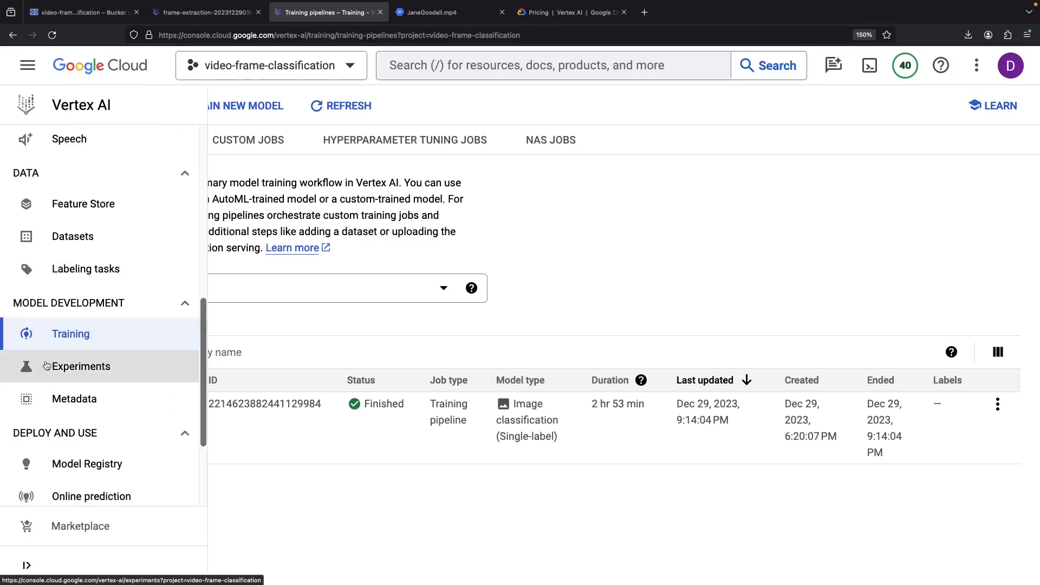
- Open contains_monkey_v0 from the Model Registry and view the average precision explanation
left_click(36, 461)
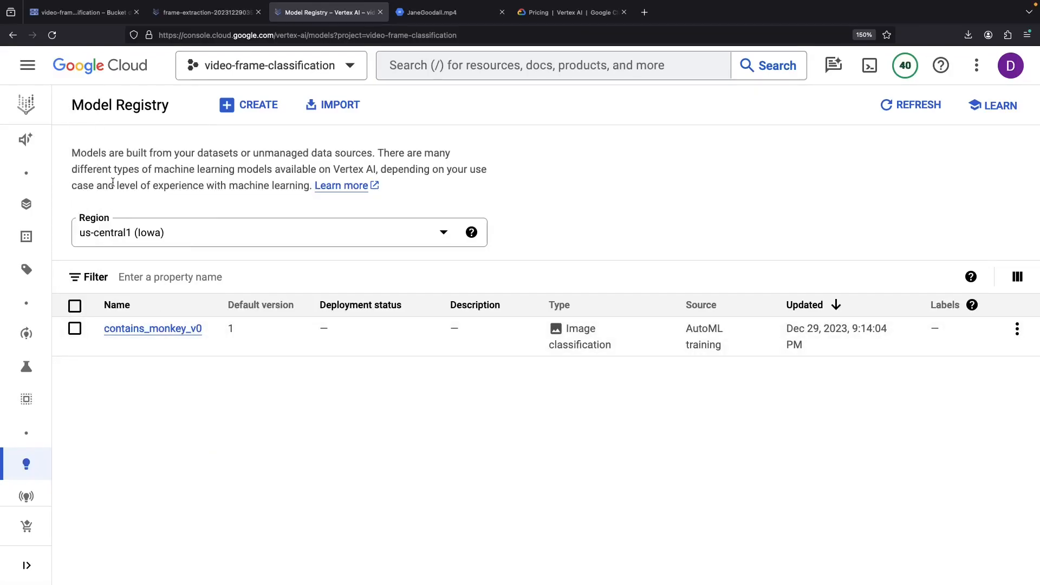
left_click(151, 329)
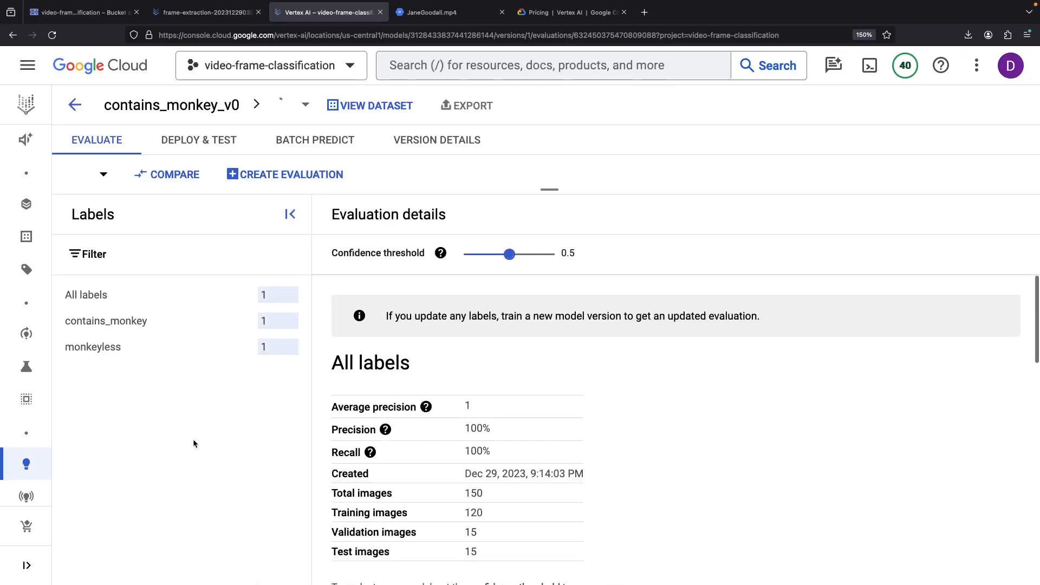
left_click(427, 404)
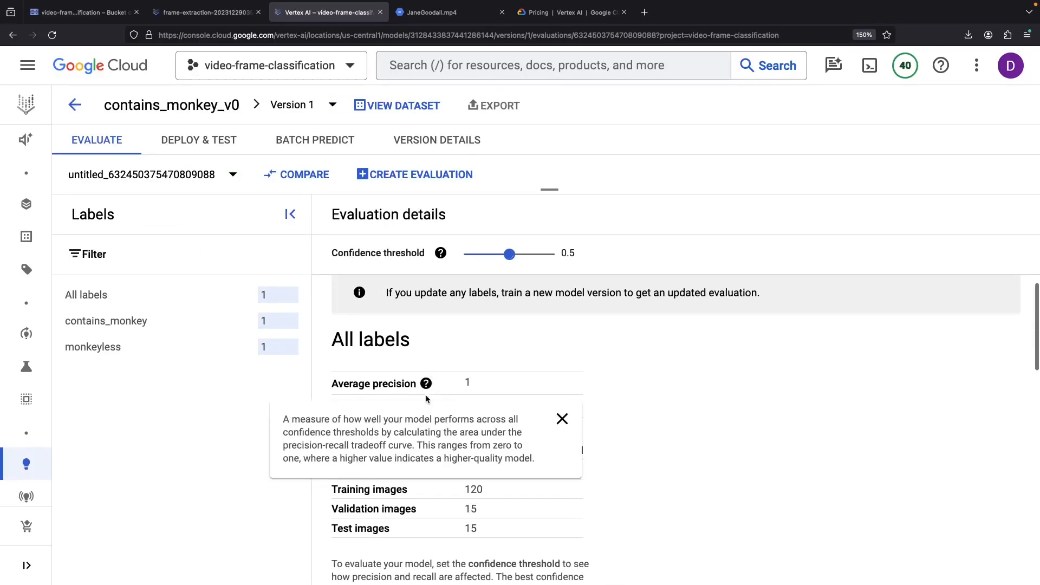
left_click(561, 418)
- Review the precision-recall charts and confusion matrix showing 100% precision and recall
scroll(625, 458, "down", 5)
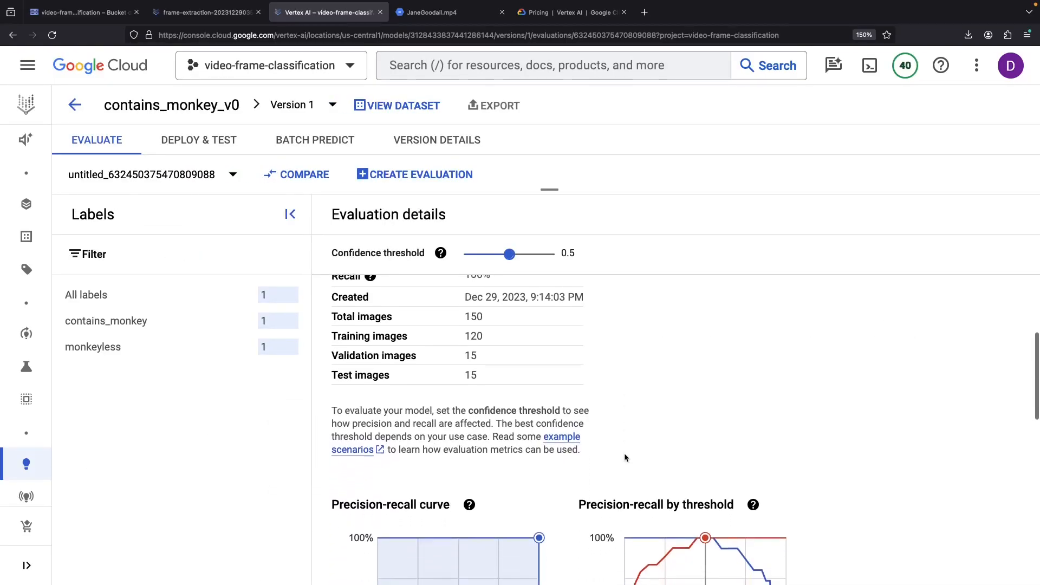
scroll(573, 489, "down", 7)
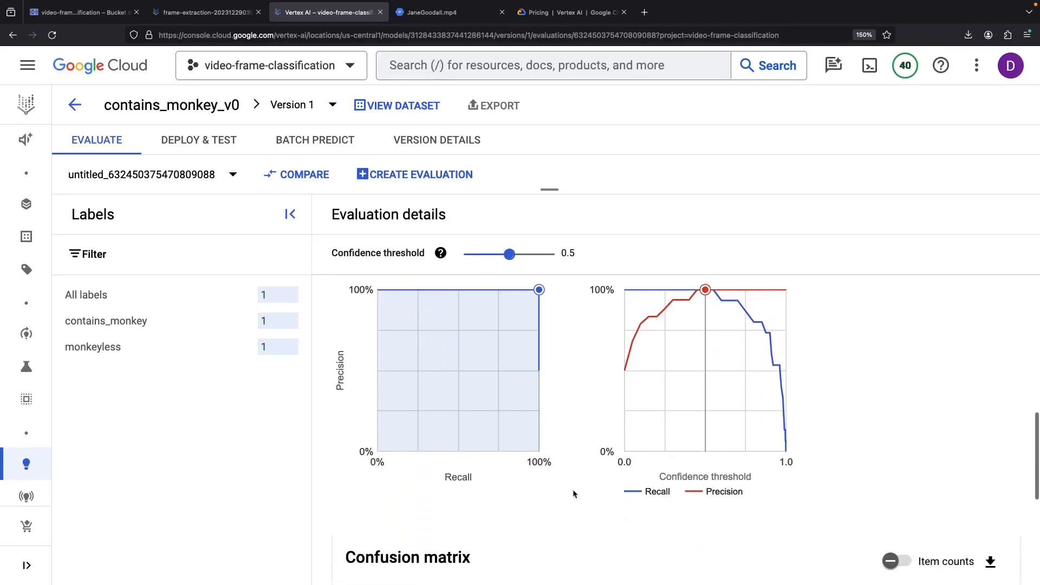
scroll(572, 496, "up", 4)
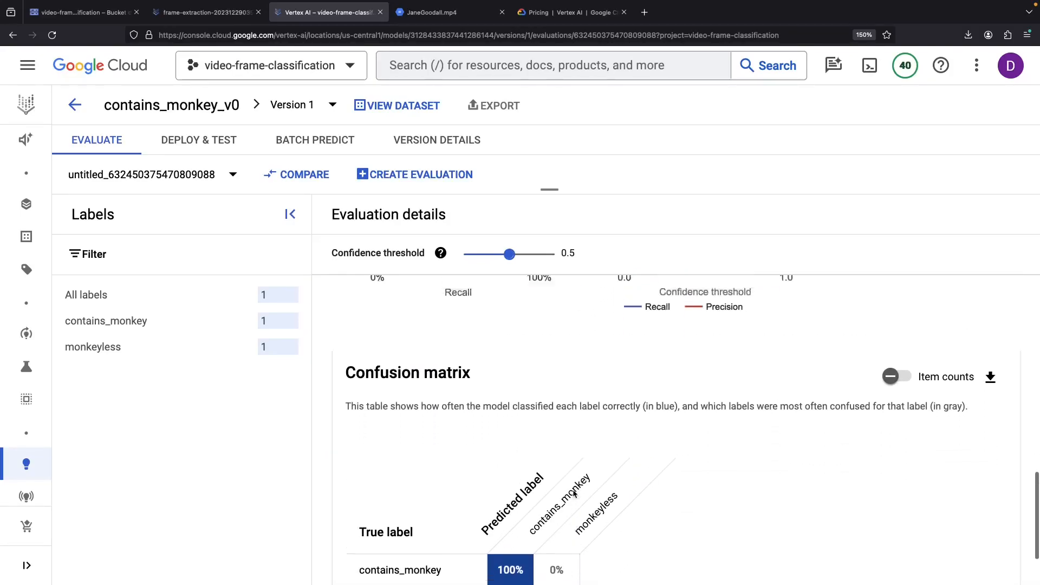
scroll(564, 515, "down", 3)
scroll(564, 515, "up", 10)
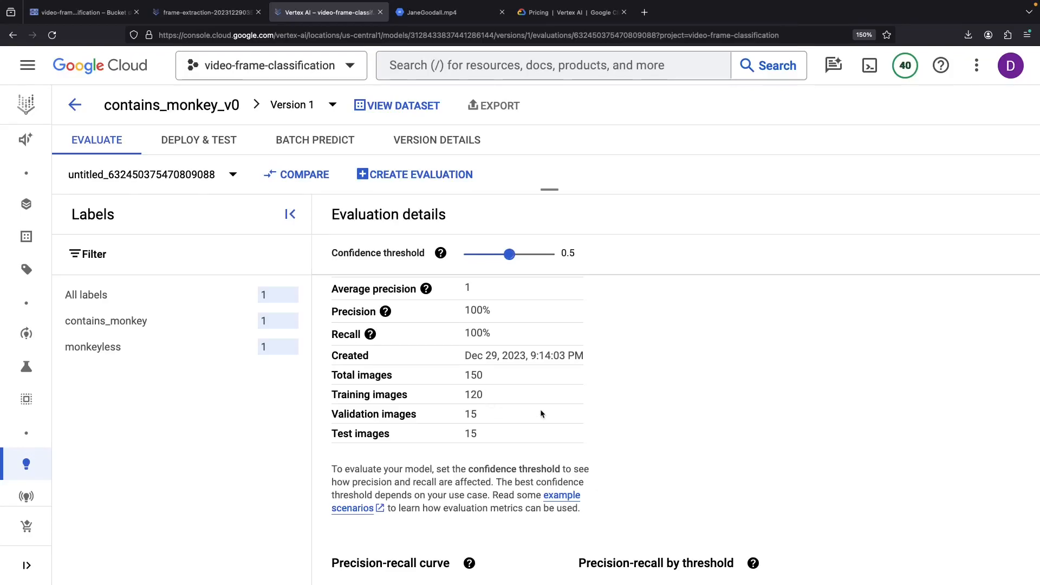
scroll(490, 408, "up", 2)
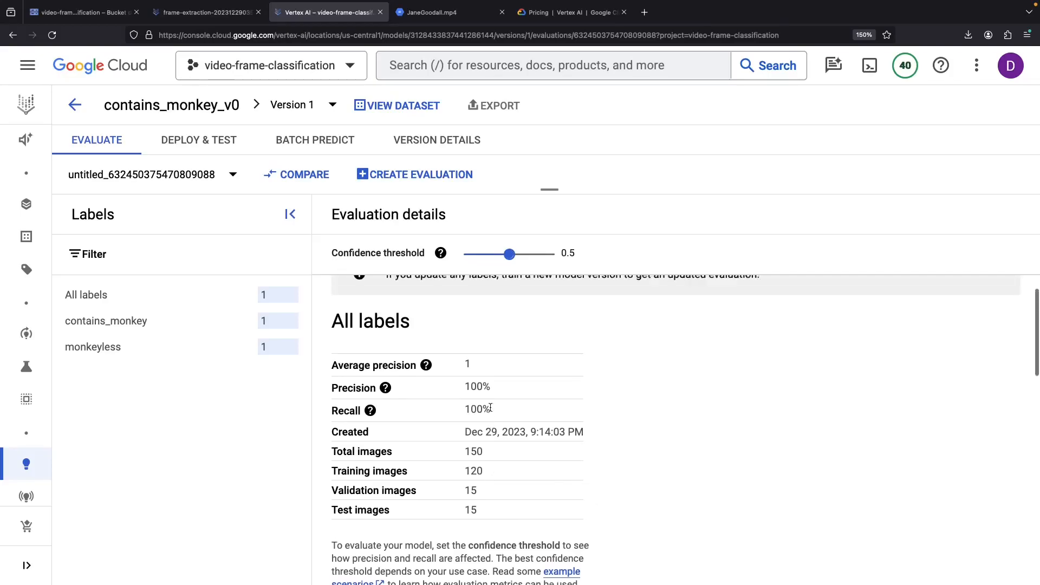
scroll(490, 408, "down", 1)
scroll(491, 410, "down", 5)
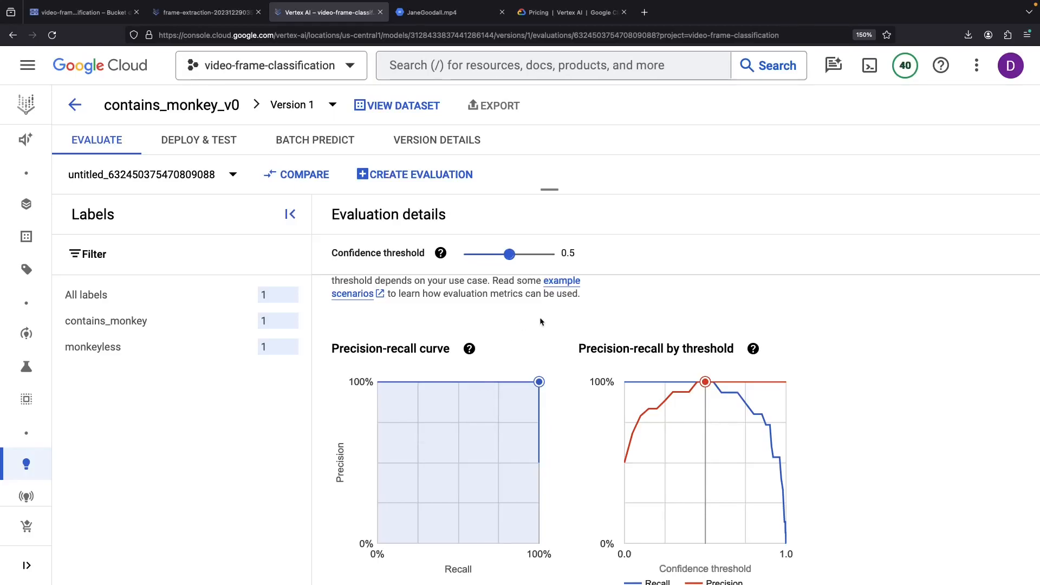
scroll(541, 322, "up", 2)
scroll(540, 322, "up", 3)
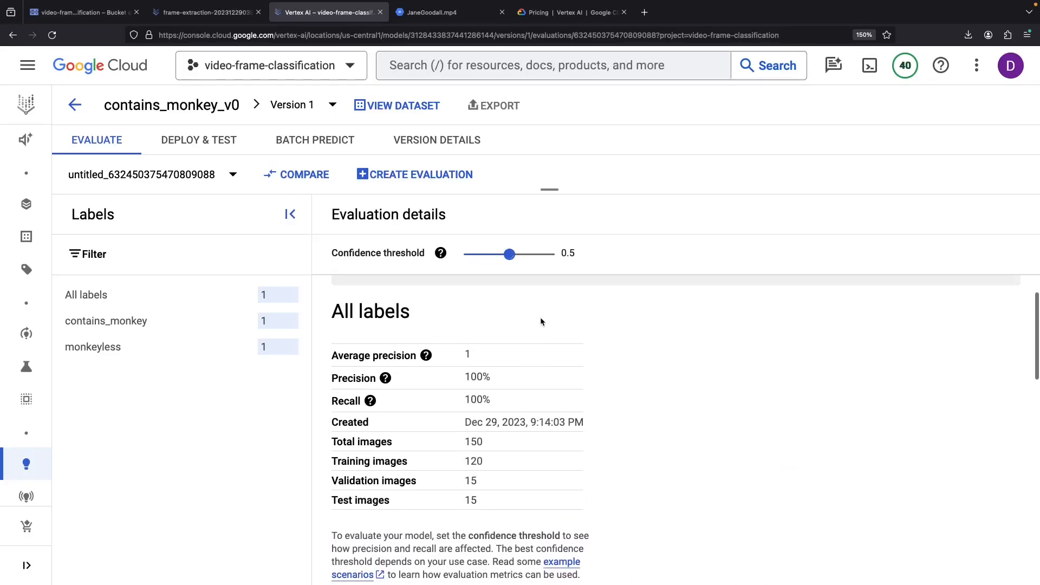
scroll(485, 383, "up", 1)
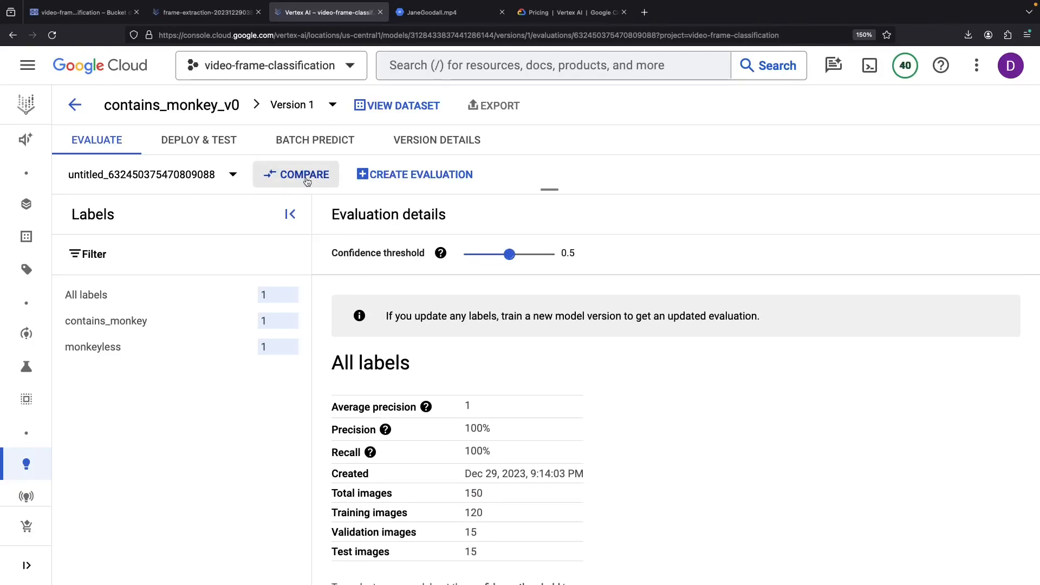
- Look through the Deploy & Test, Batch Predict and Version Details tabs of contains_monkey_v0
left_click(185, 140)
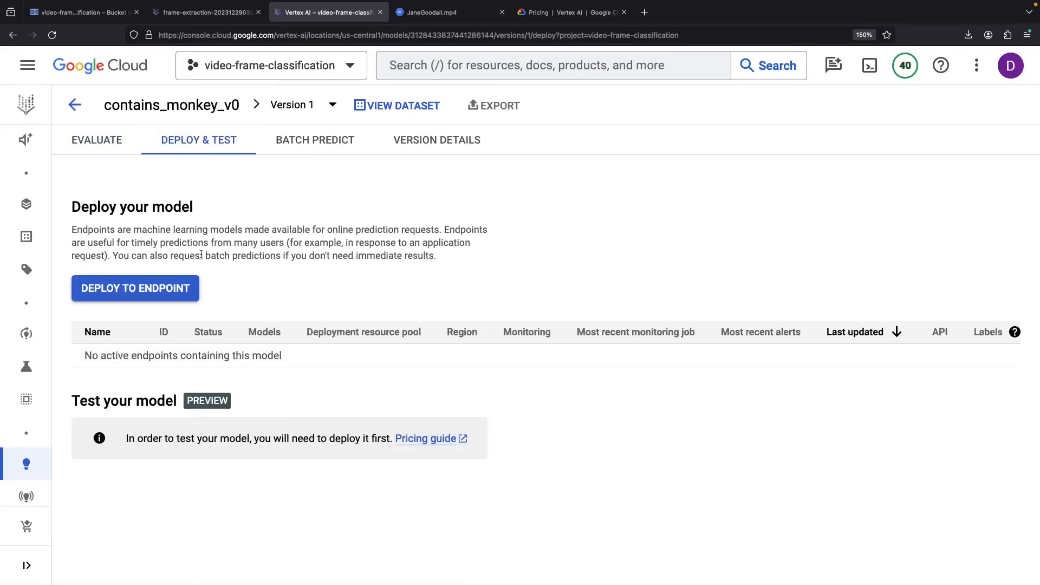
left_click(314, 142)
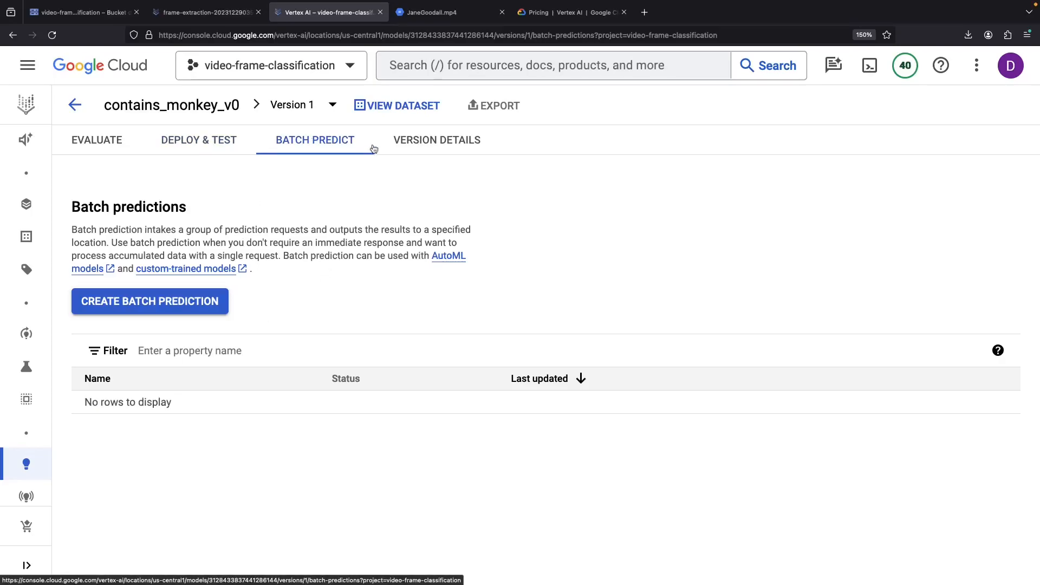
left_click(411, 142)
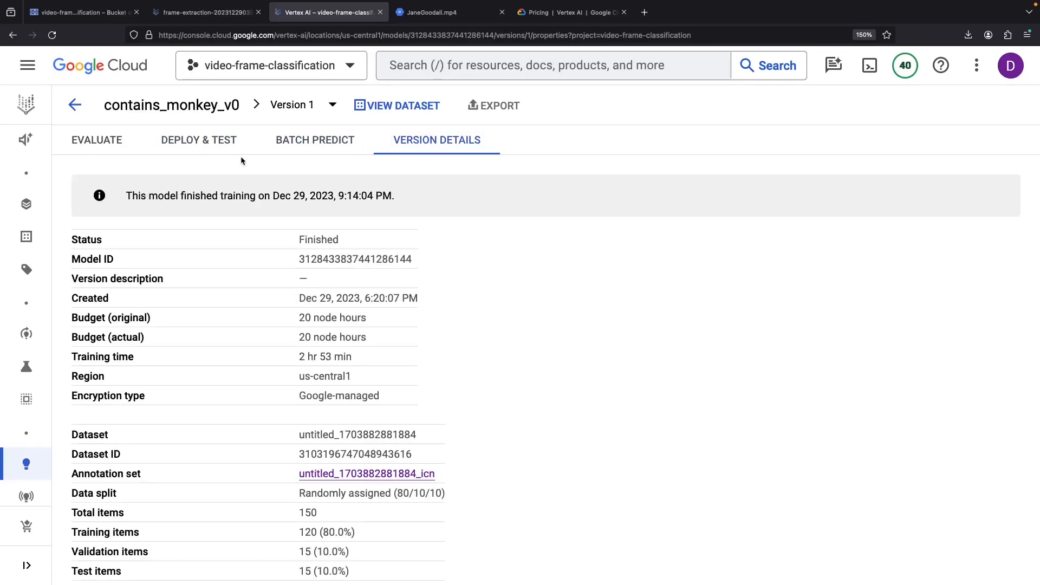
left_click(288, 105)
left_click(241, 343)
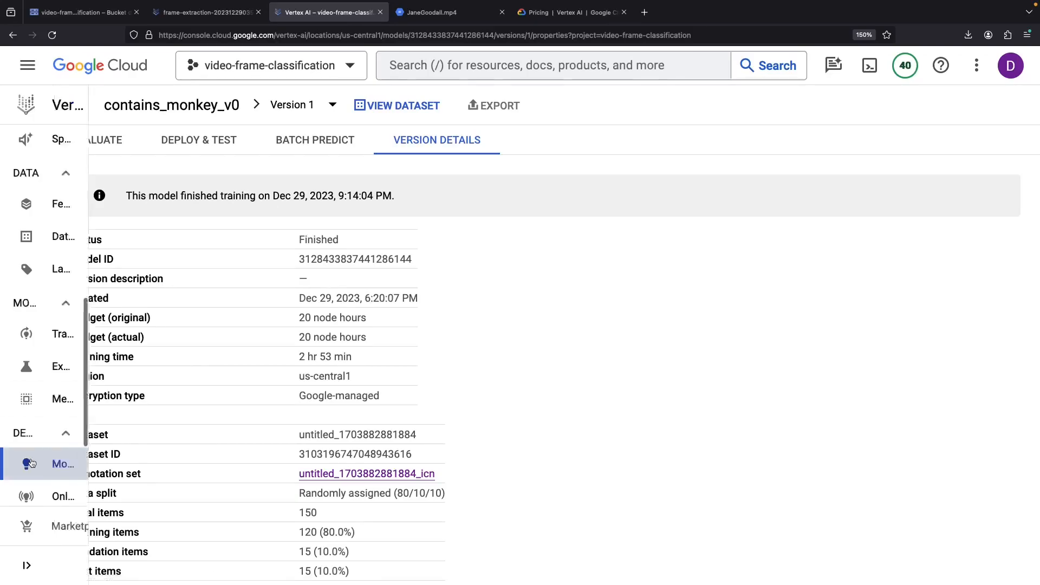
- Deploy contains_monkey_v0 to a new endpoint named contains_monkey with 1 compute node
left_click(185, 142)
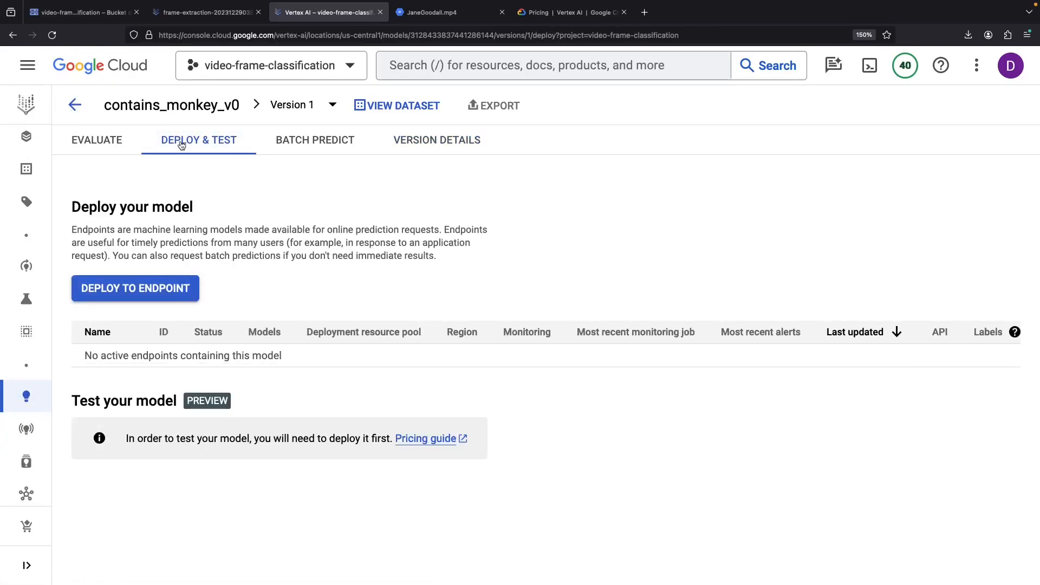
left_click(153, 290)
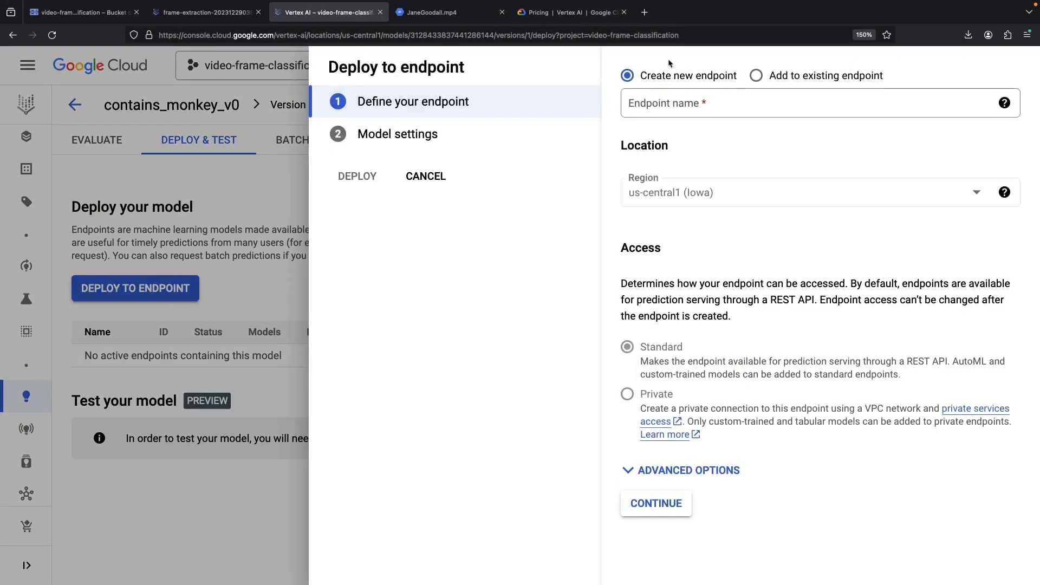
left_click(666, 102)
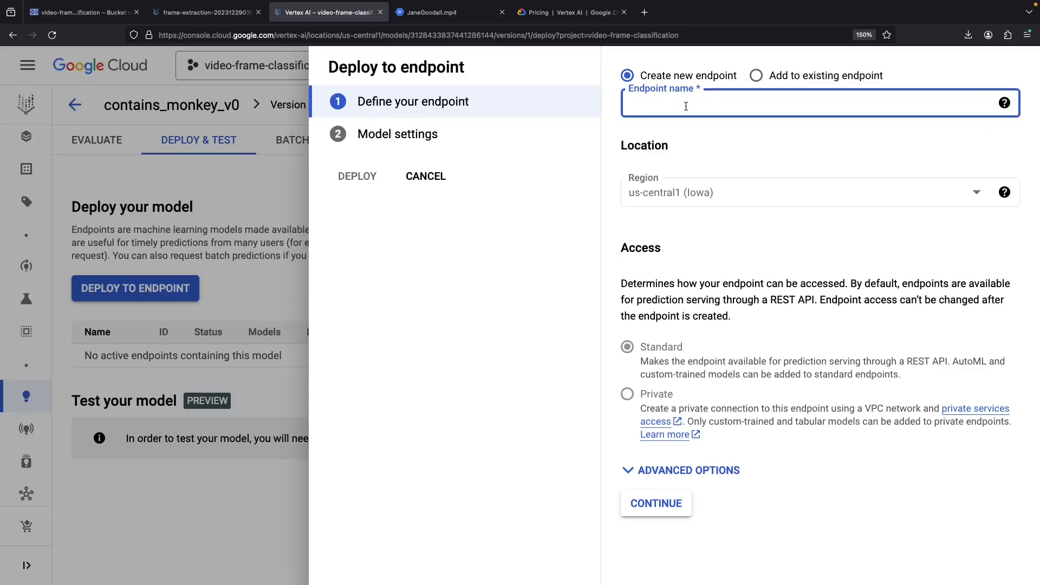
type("contains_monkey")
left_click(665, 507)
scroll(721, 304, "down", 2)
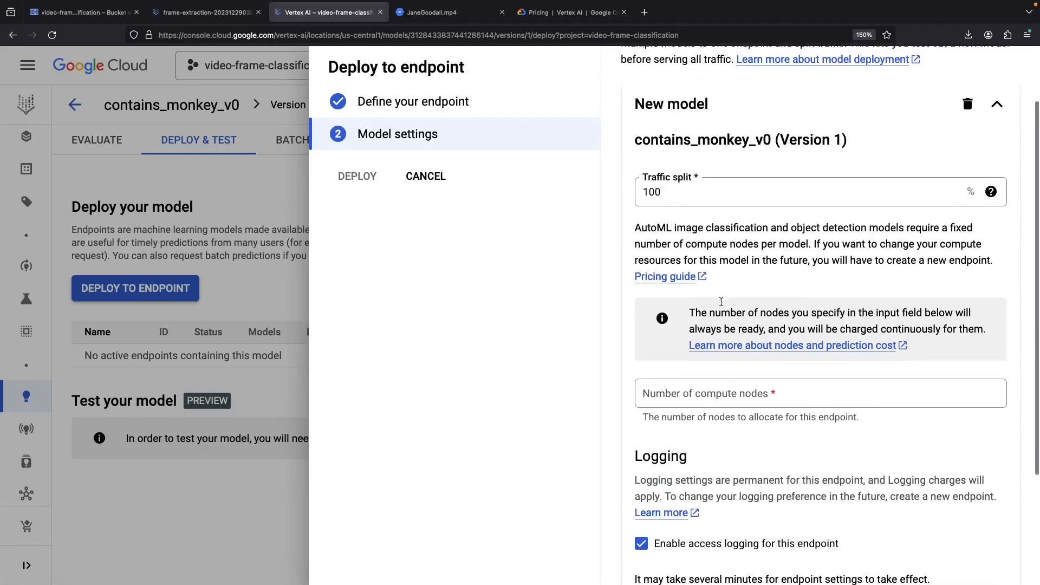
left_click(717, 391)
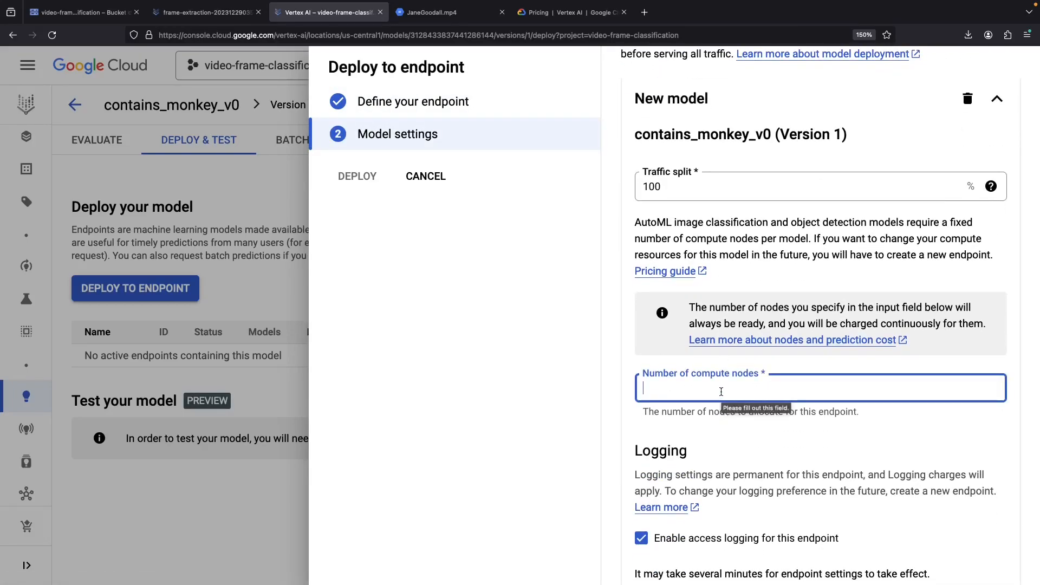
type("1")
scroll(833, 387, "down", 3)
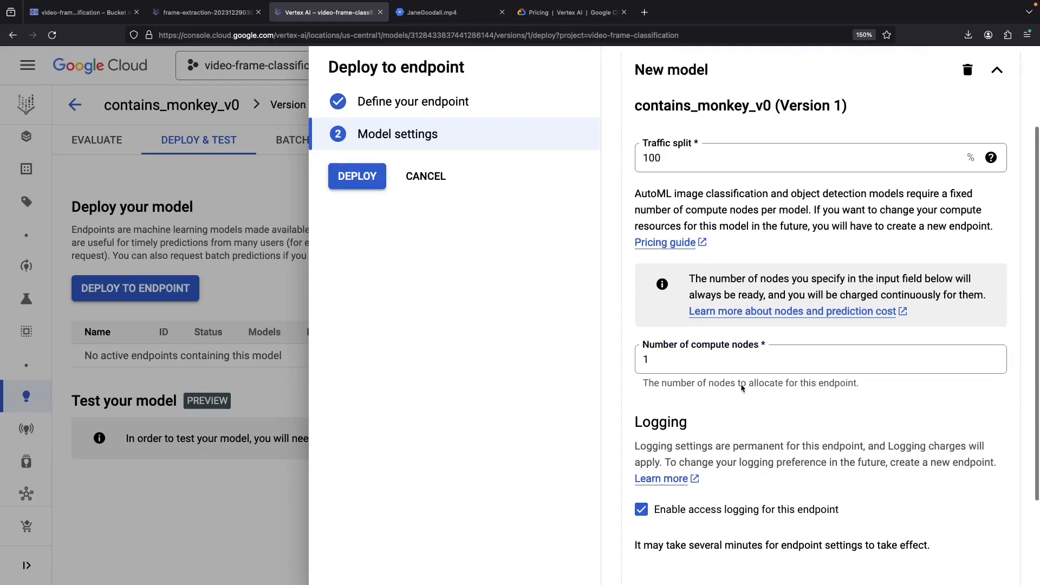
left_click(975, 479)
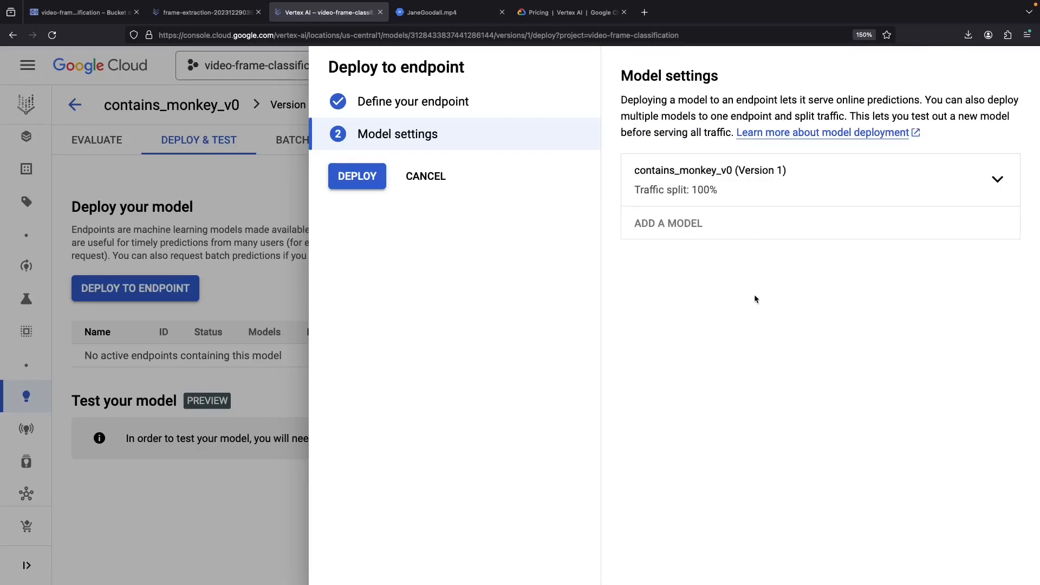
left_click(355, 176)
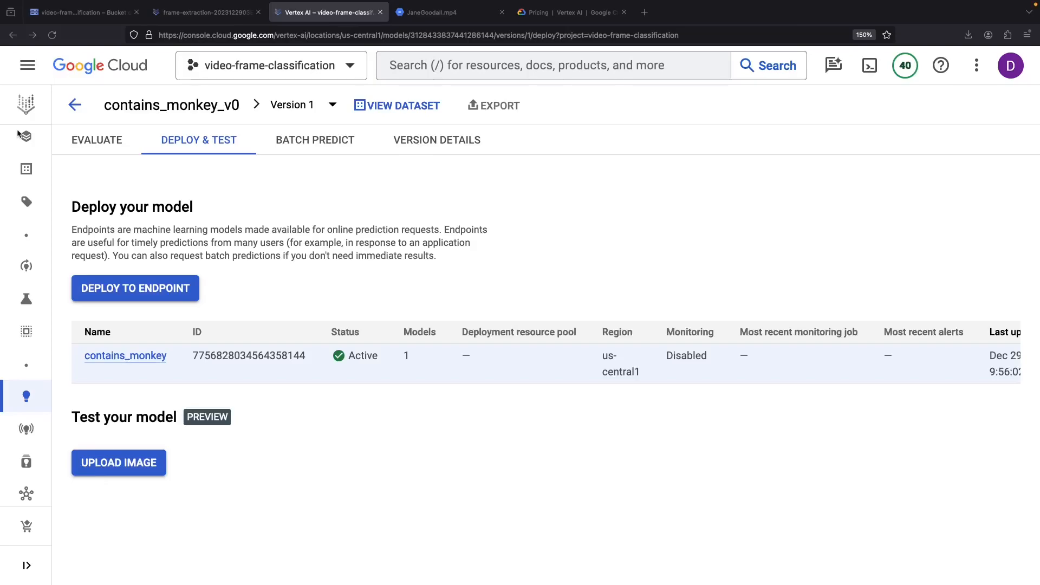
left_click(218, 13)
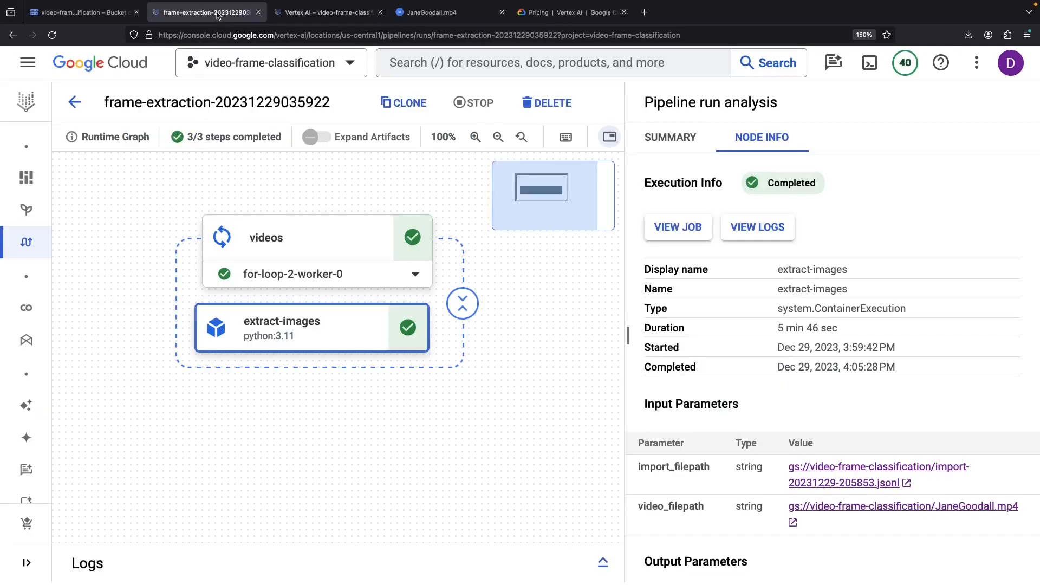
mouse_move(43, 333)
scroll(53, 348, "down", 5)
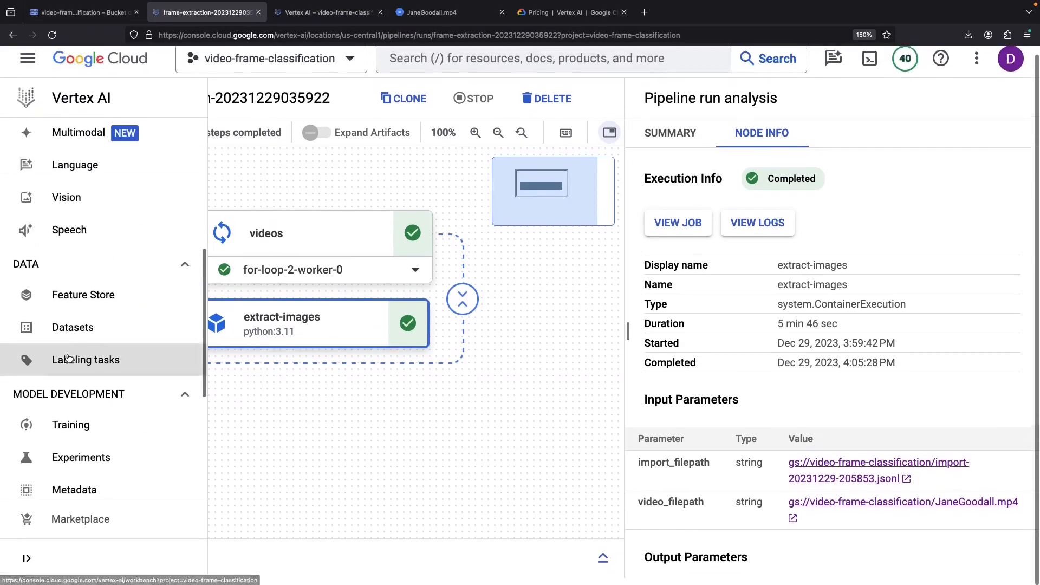
left_click(65, 462)
left_click(133, 292)
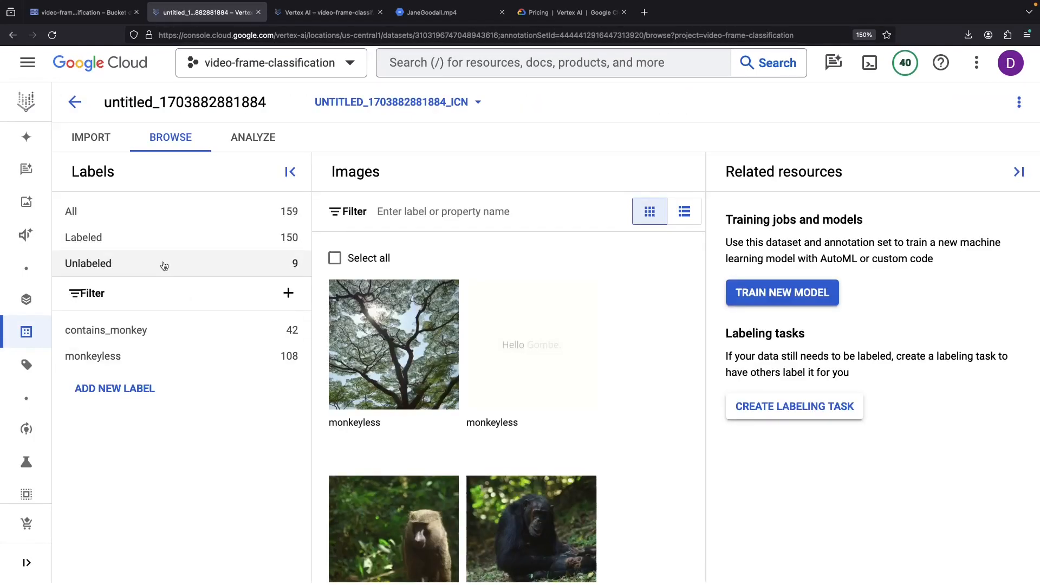
left_click(165, 264)
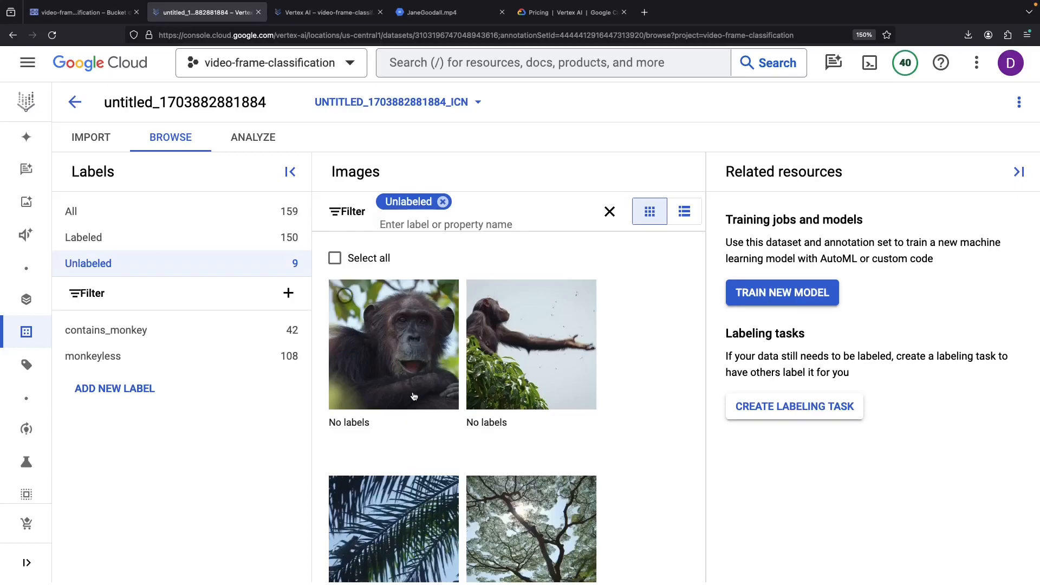
left_click(411, 367)
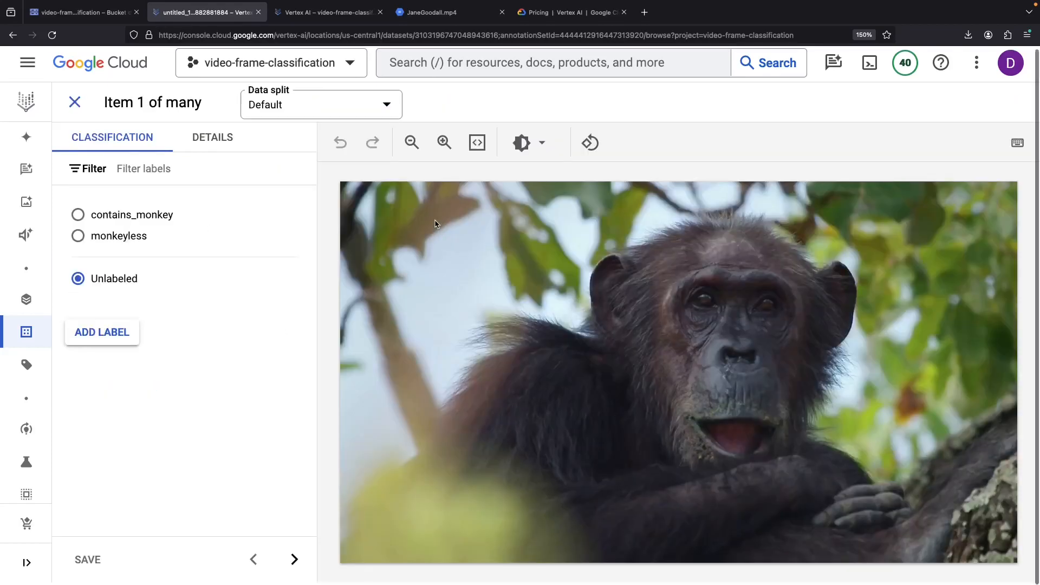
left_click(219, 140)
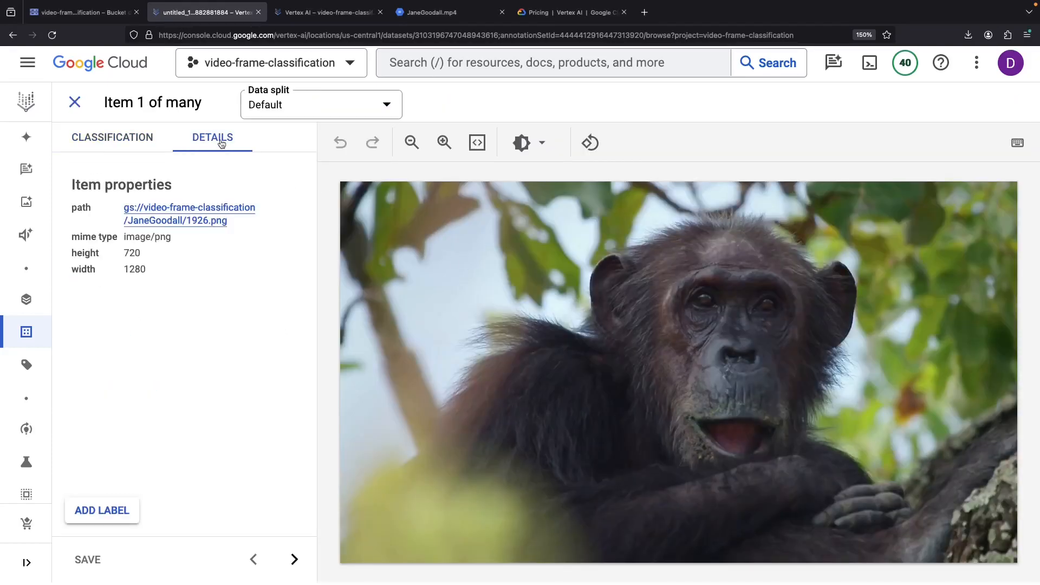
left_click(225, 211)
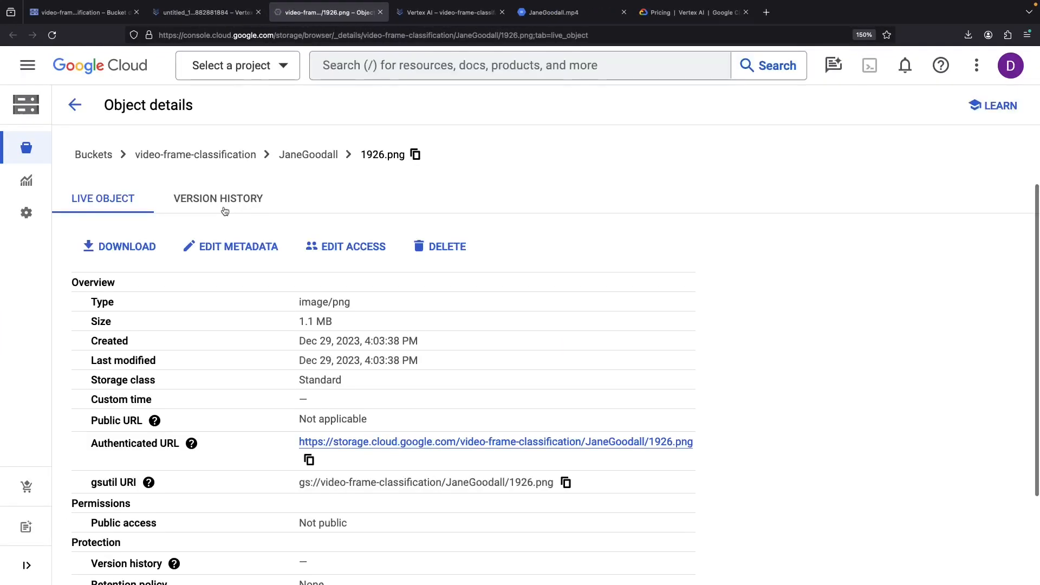
- Save 1926.png to Downloads as JaneGoodall_1926 and return to the dataset item's Classification view
left_click(148, 248)
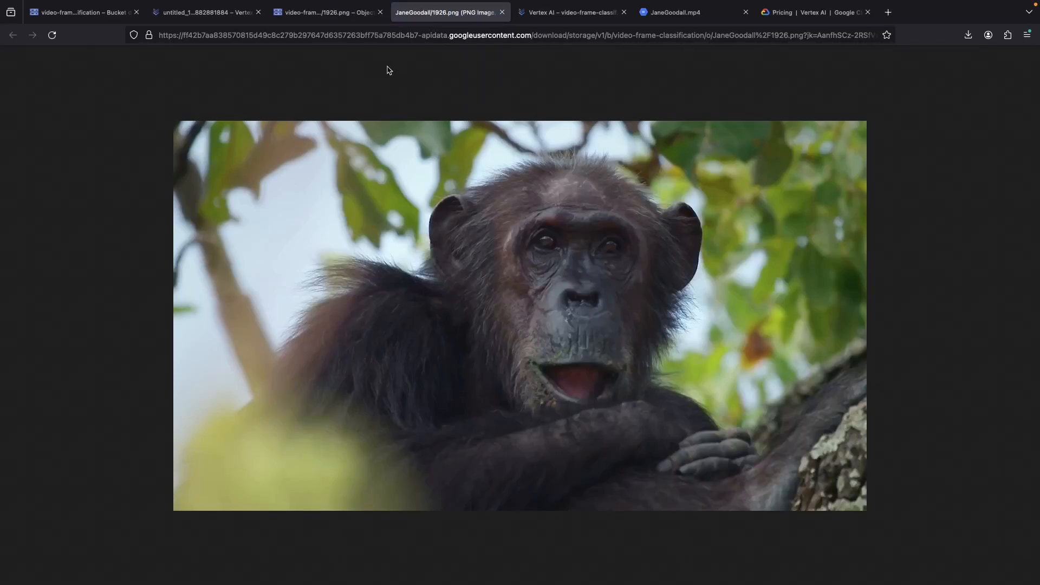
key("super+s")
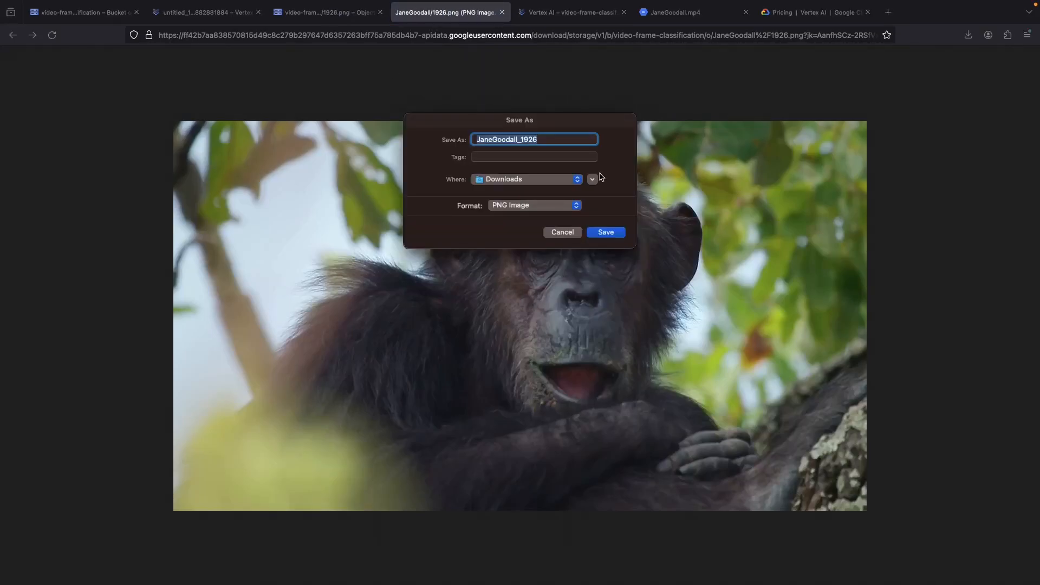
left_click(601, 231)
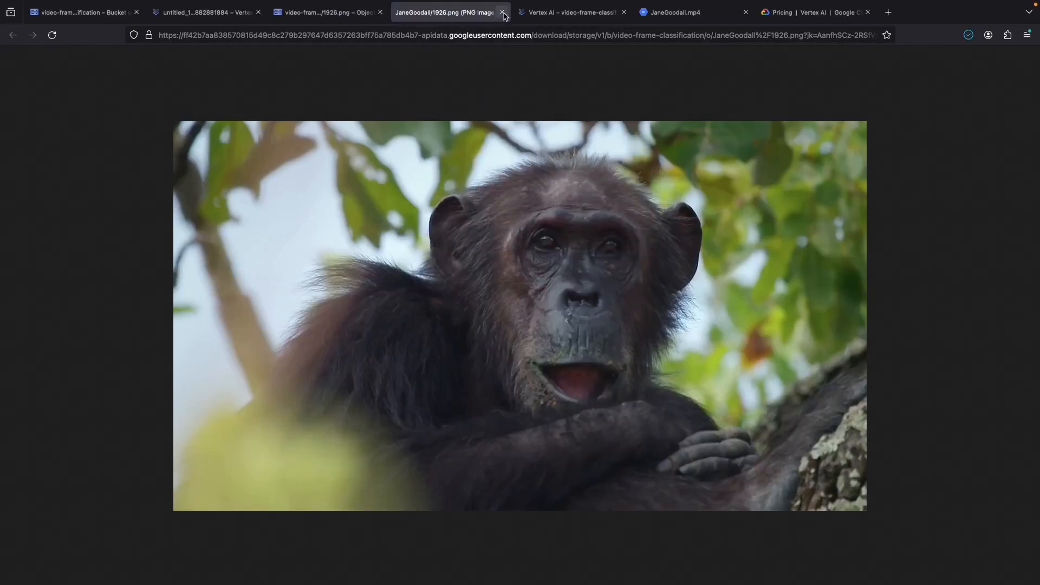
left_click(503, 12)
left_click(215, 16)
left_click(101, 138)
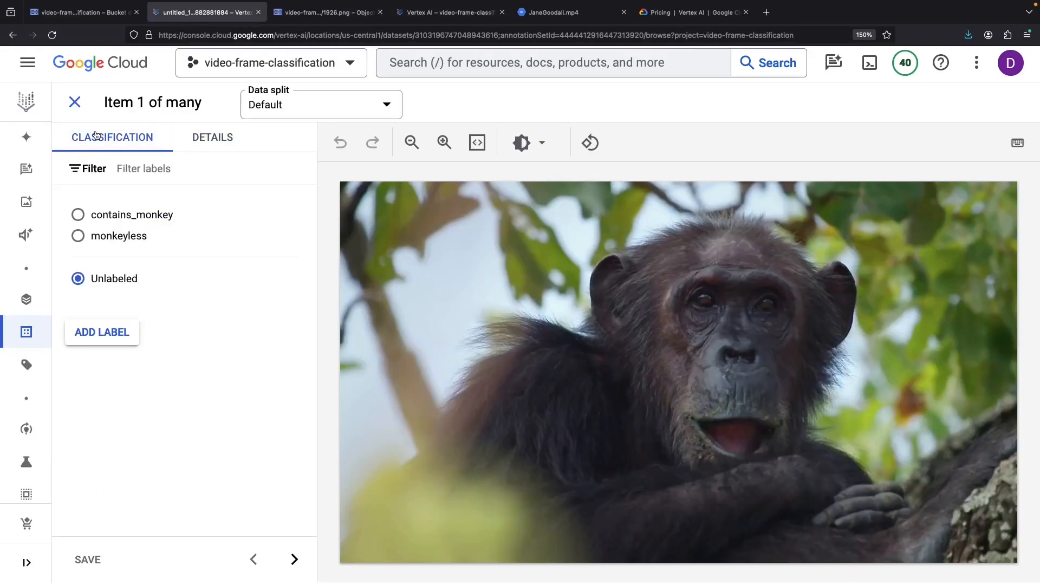
- Open the Cloud Storage object page for the unlabeled landscape frame 201.png
left_click(75, 102)
scroll(392, 358, "down", 3)
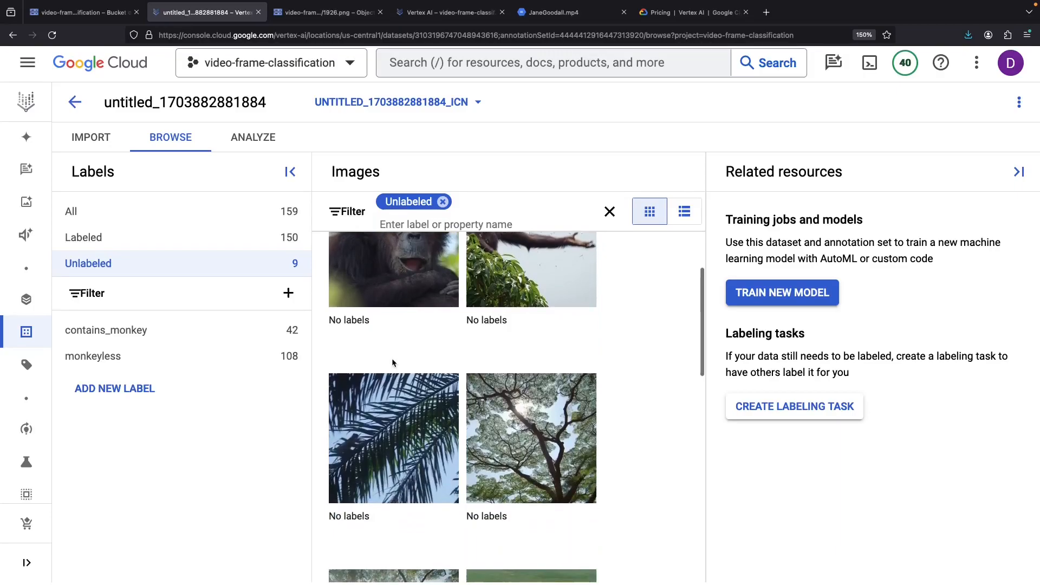
scroll(391, 359, "down", 2)
scroll(393, 362, "down", 1)
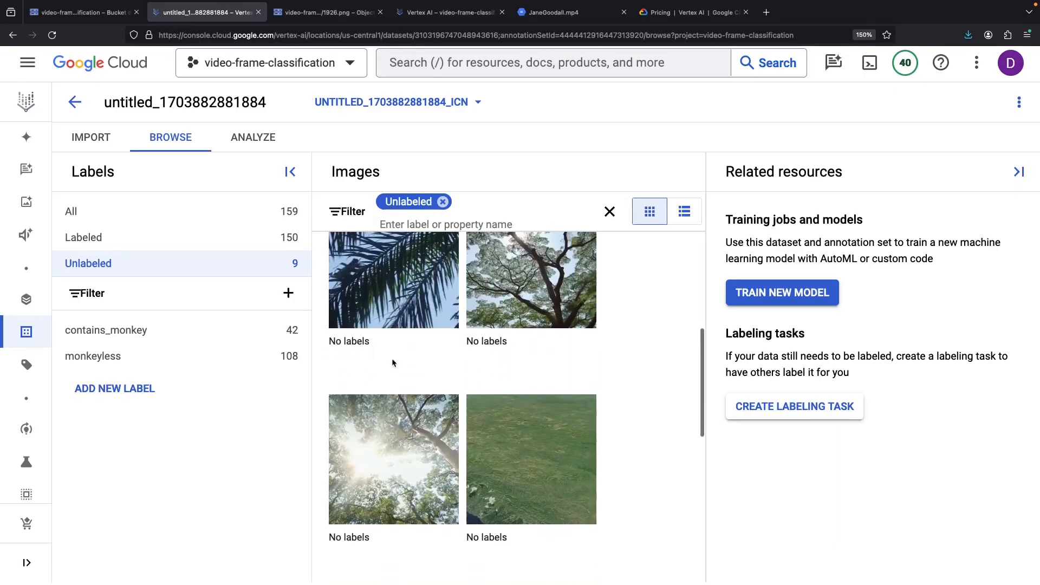
left_click(514, 461)
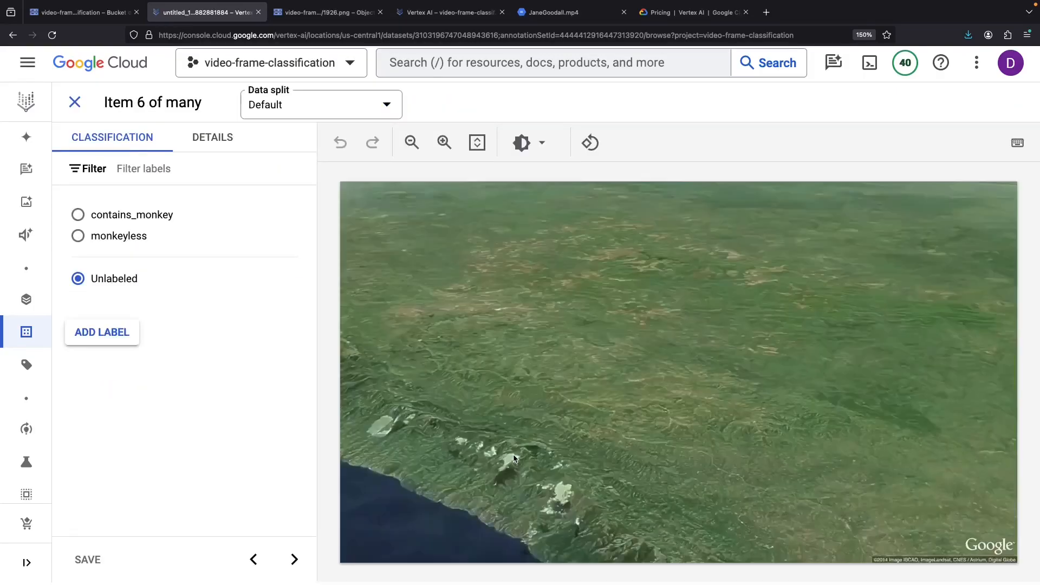
left_click(213, 143)
left_click(189, 213)
left_click(500, 15)
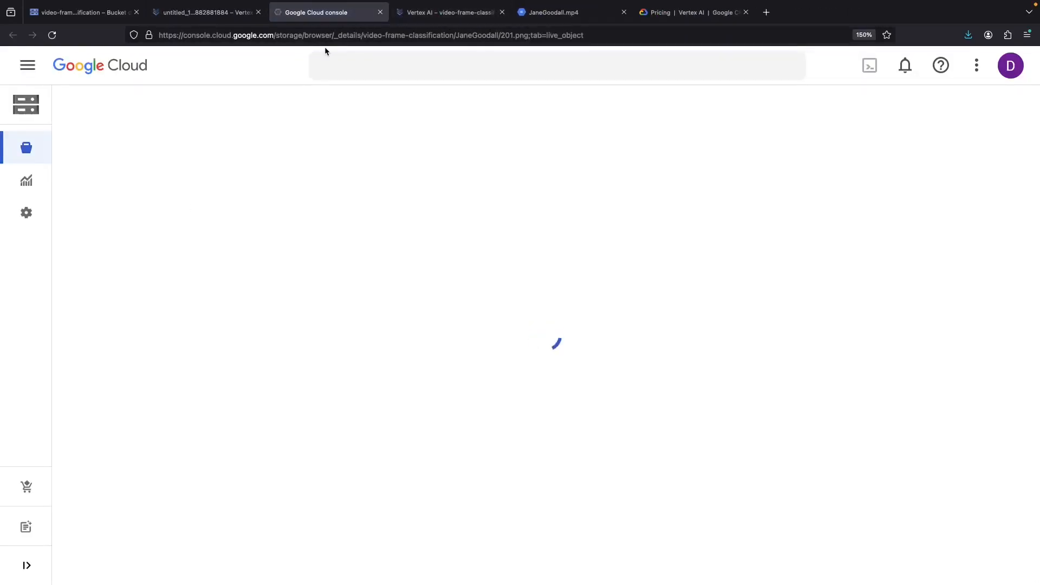
- Save 201.png to Downloads as JaneGoodall_201 and close the extra tabs
left_click(130, 250)
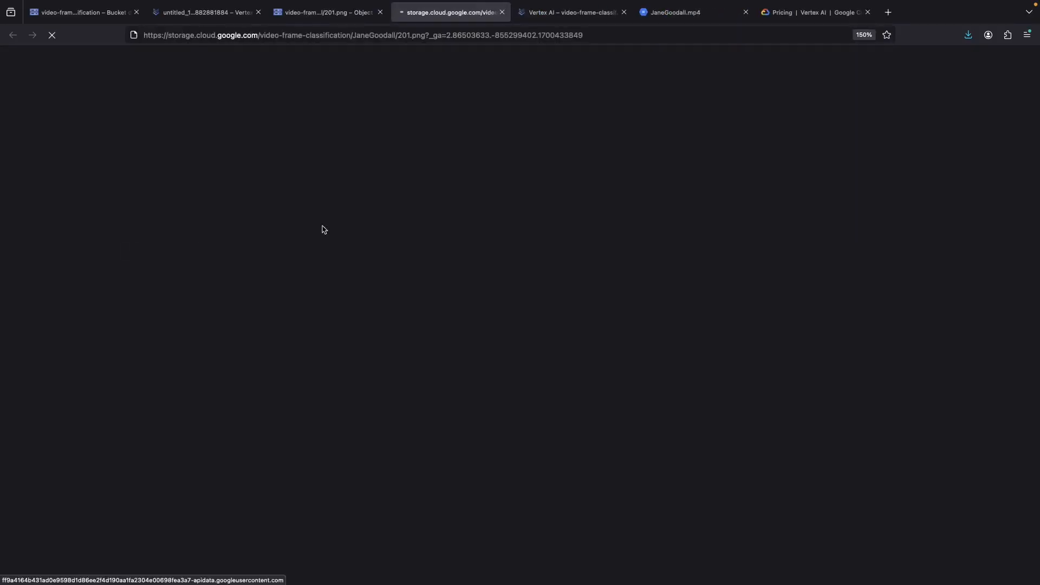
key("super+s")
left_click(603, 229)
left_click(502, 12)
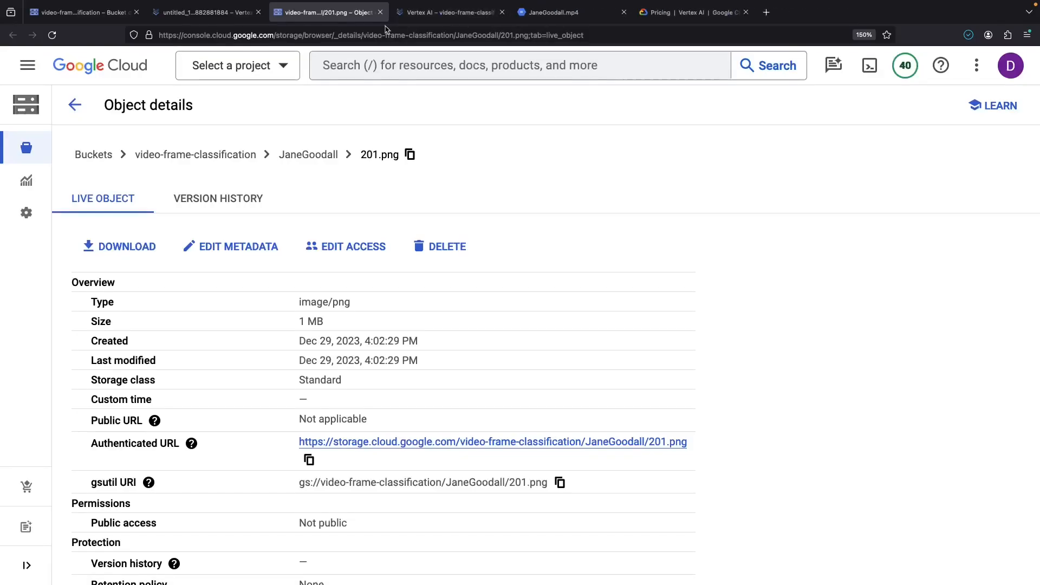
left_click(380, 12)
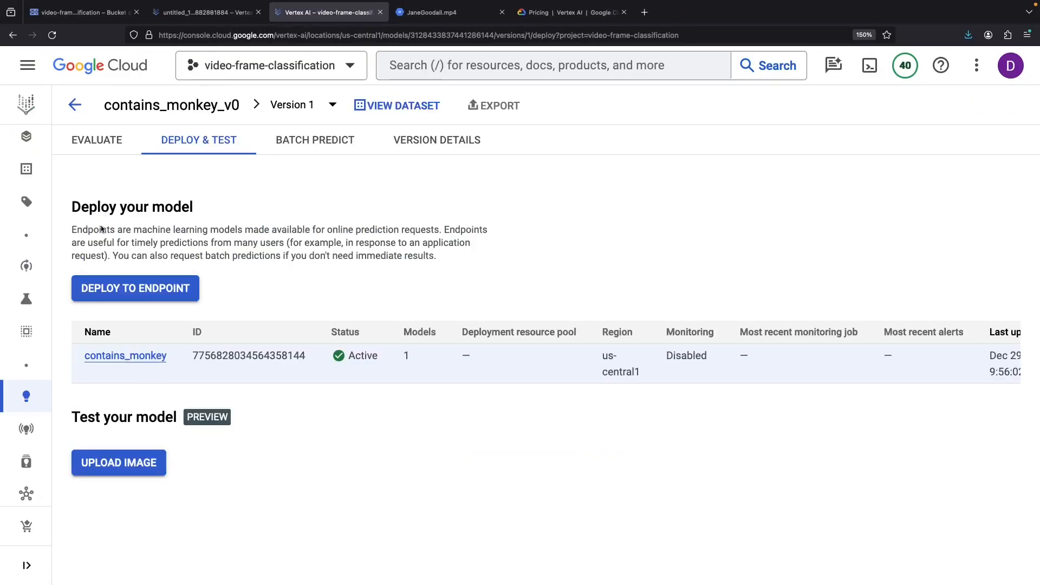
- Upload the chimp frame to the model test, which scores contains_monkey 0.997
key("super+Tab")
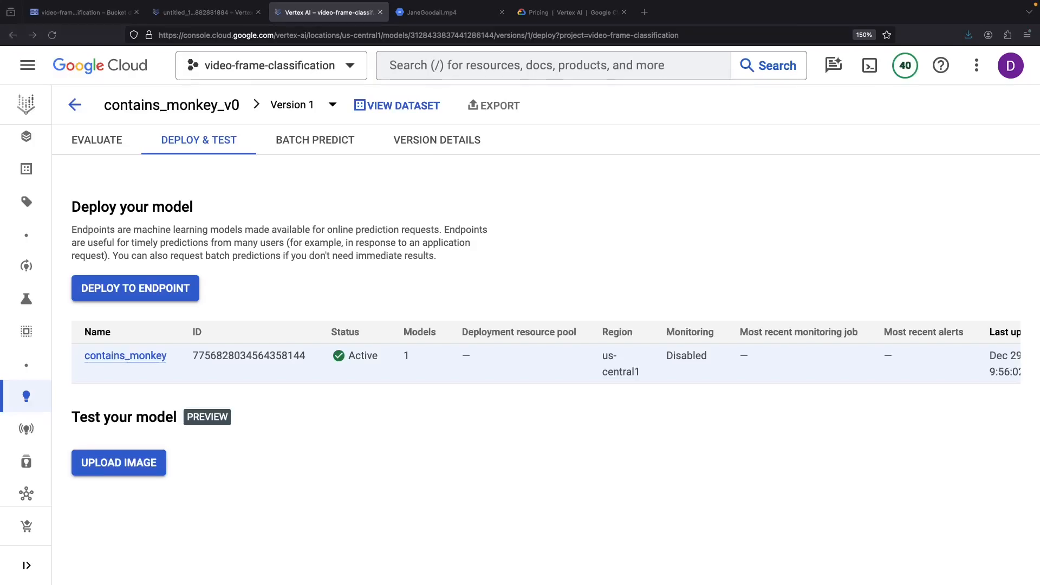
left_click(134, 467)
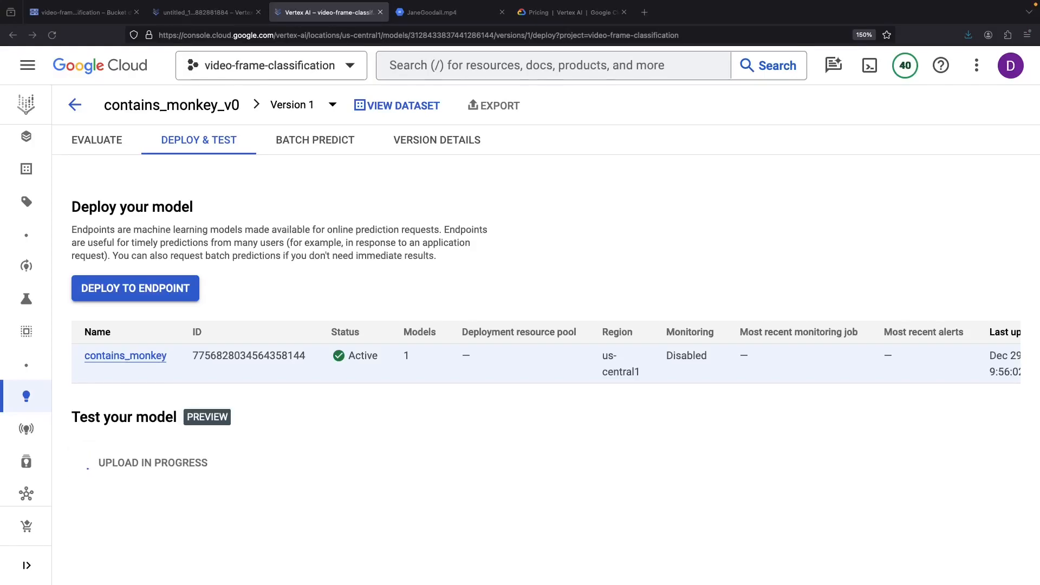
scroll(822, 319, "up", 2)
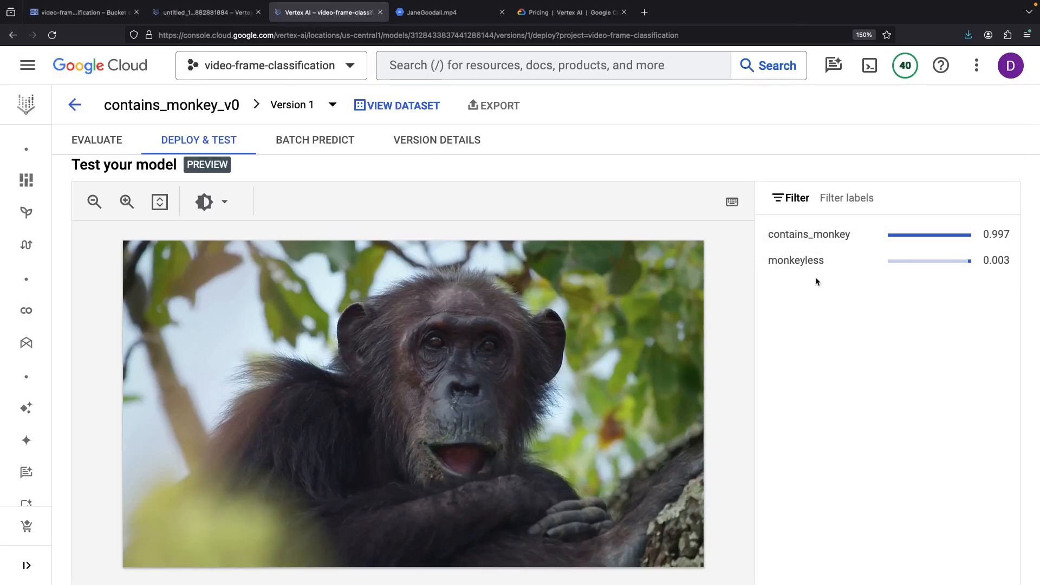
scroll(820, 300, "down", 2)
- Upload the landscape frame, which scores monkeyless 0.994
left_click(140, 556)
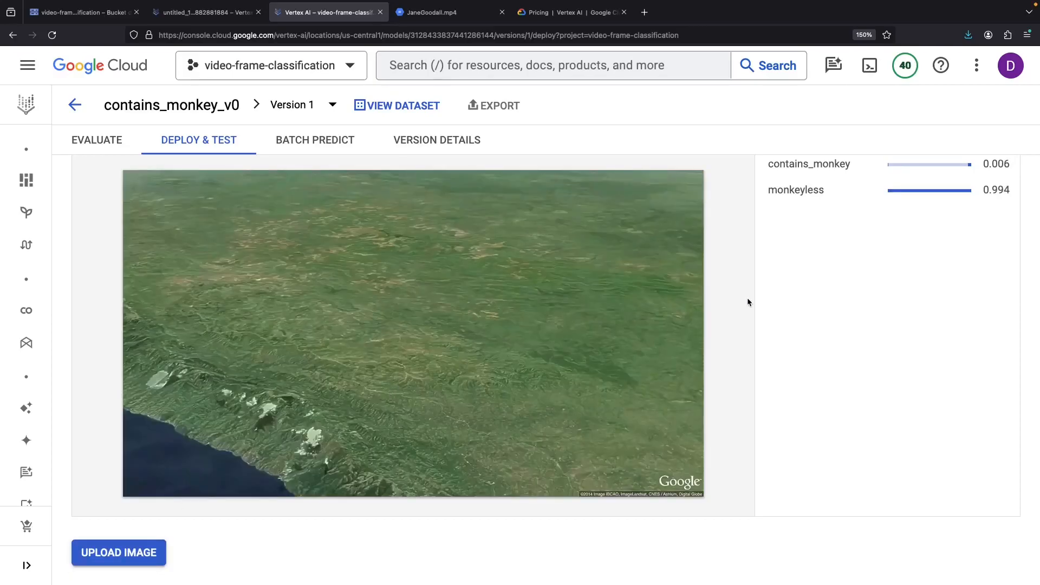
scroll(803, 293, "up", 1)
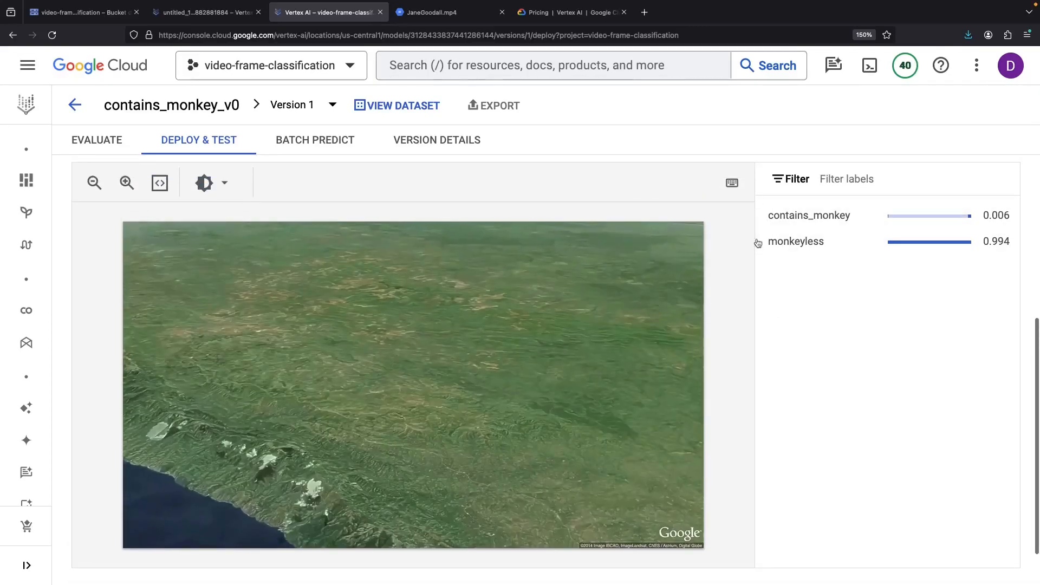
scroll(818, 372, "up", 4)
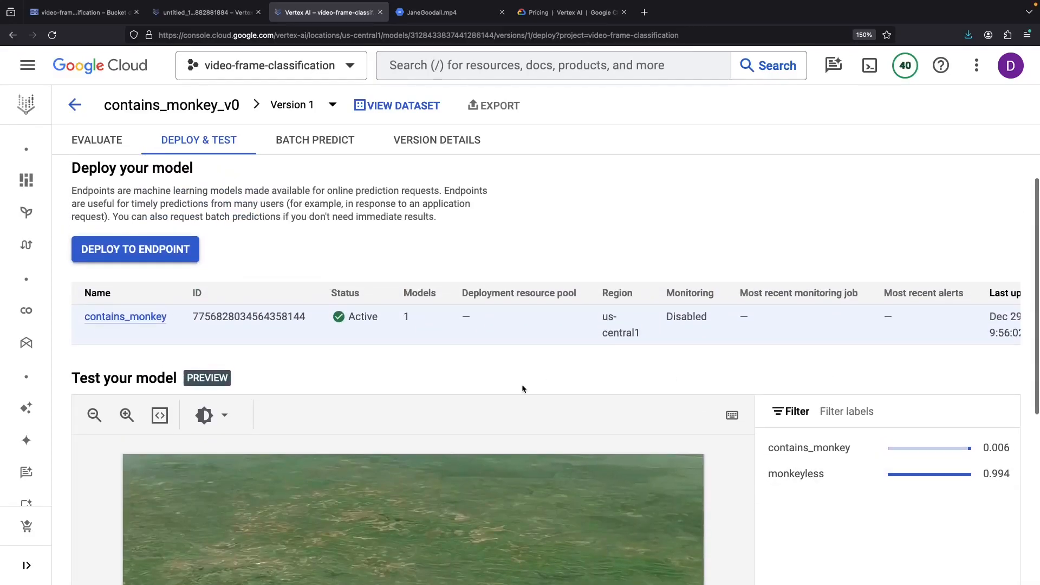
scroll(523, 388, "up", 1)
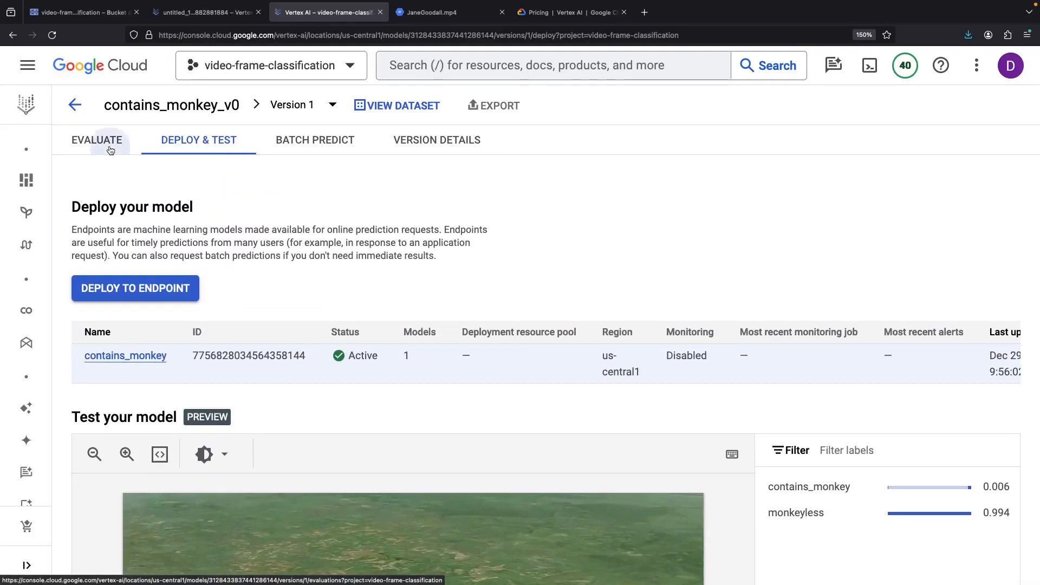
- Show the Evaluate tab and scroll through its 100% precision/recall details and curves
left_click(111, 150)
scroll(559, 420, "down", 2)
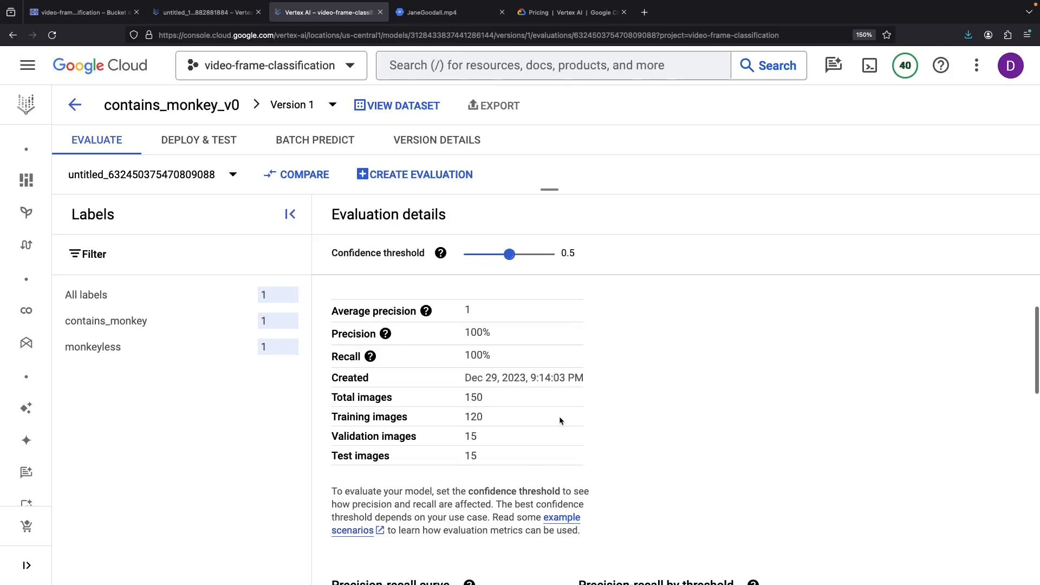
scroll(618, 452, "down", 3)
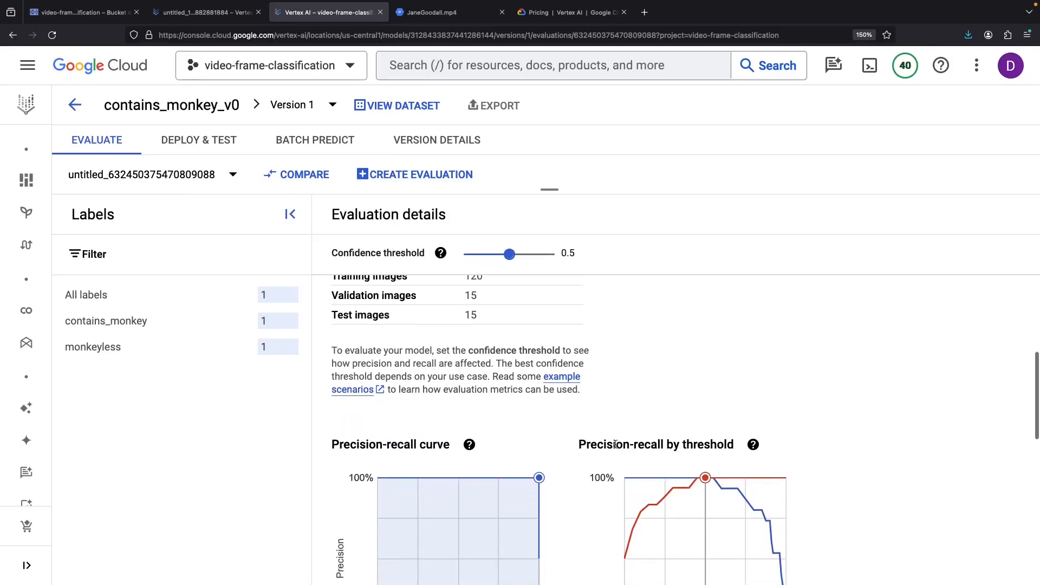
scroll(619, 455, "up", 5)
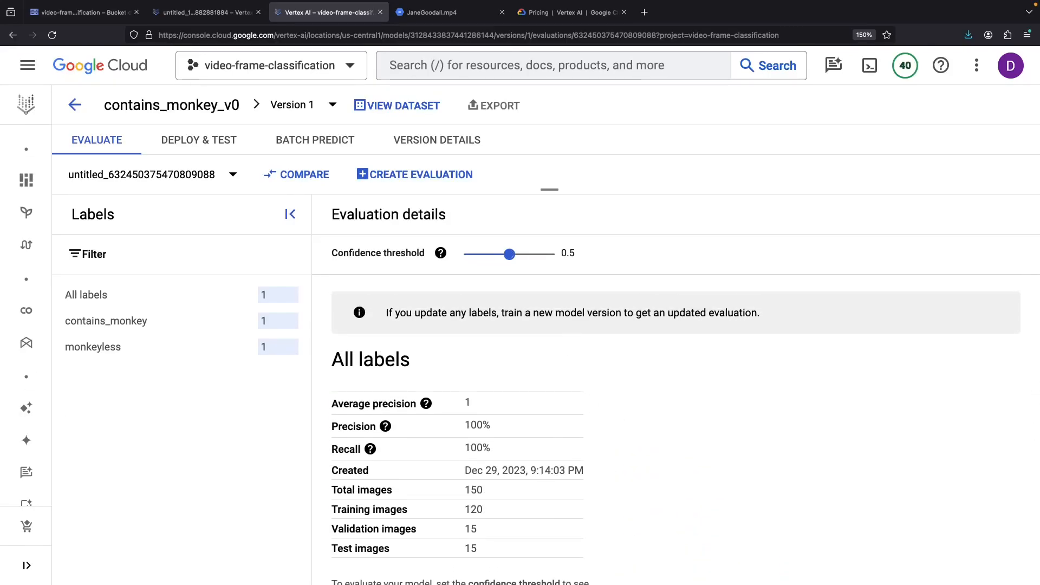